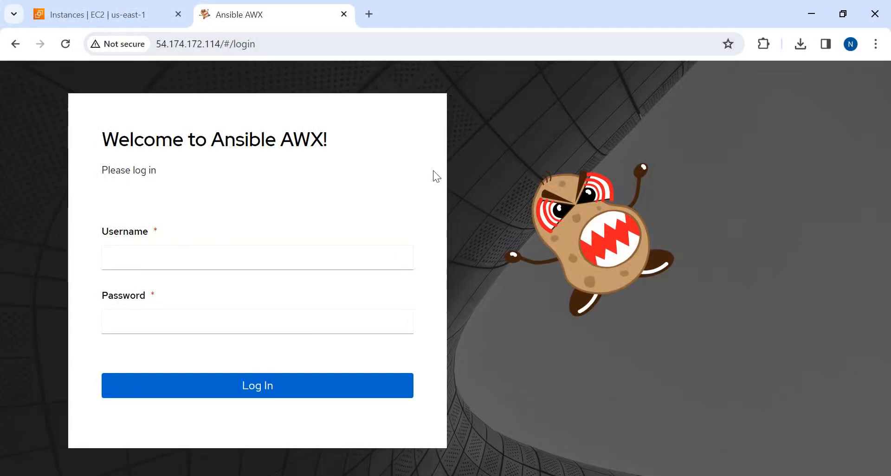
Switch to the AWS EC2 console, refresh the instances list and check the ansiblenode instance's type and status
click(93, 14)
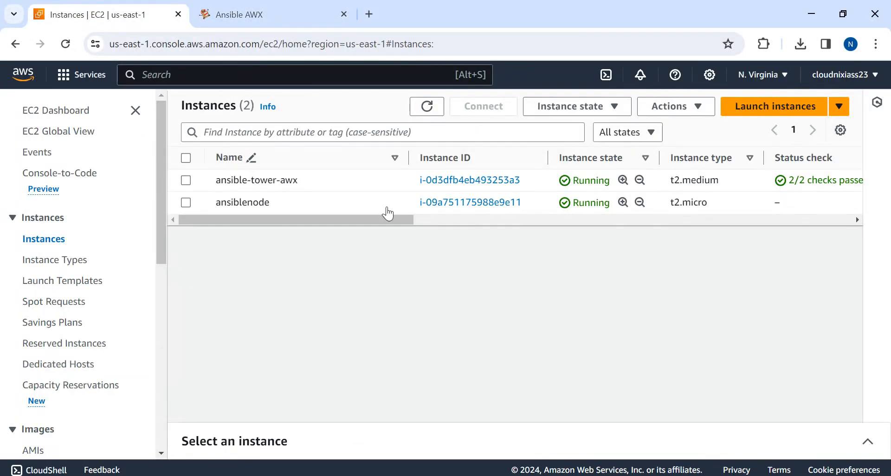
click(426, 106)
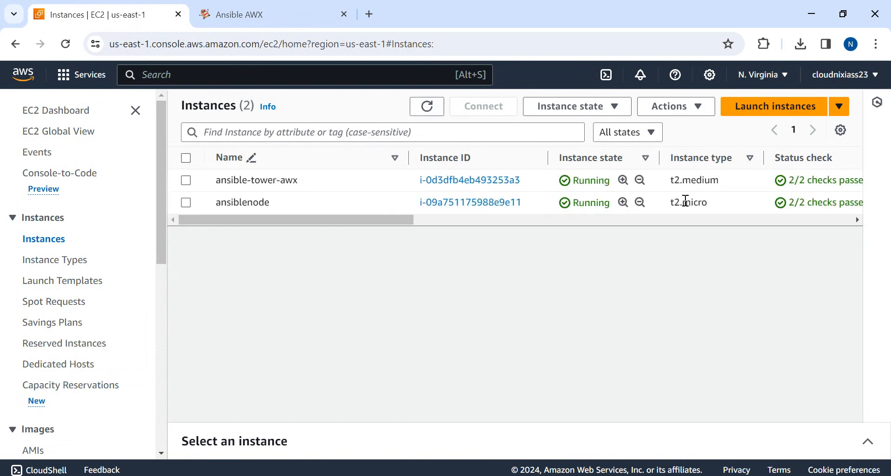
drag(708, 203, 335, 206)
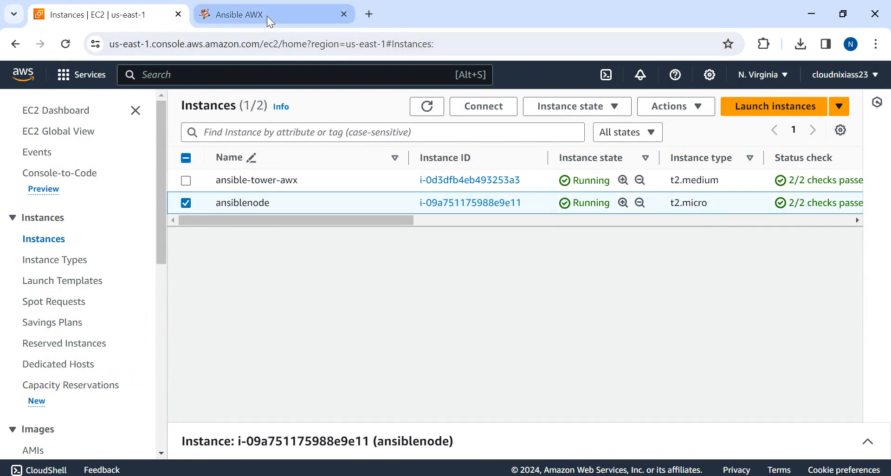
Switch back to Ansible AWX and log in with the account's username and password
click(266, 15)
click(119, 266)
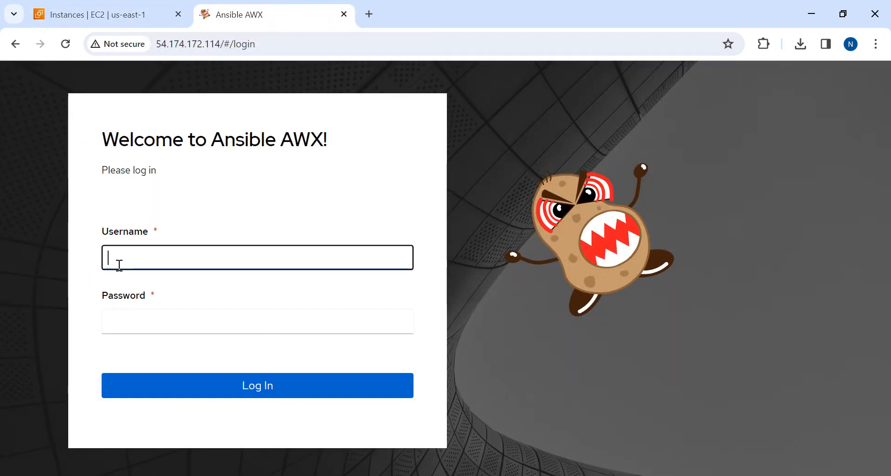
text(kumar)
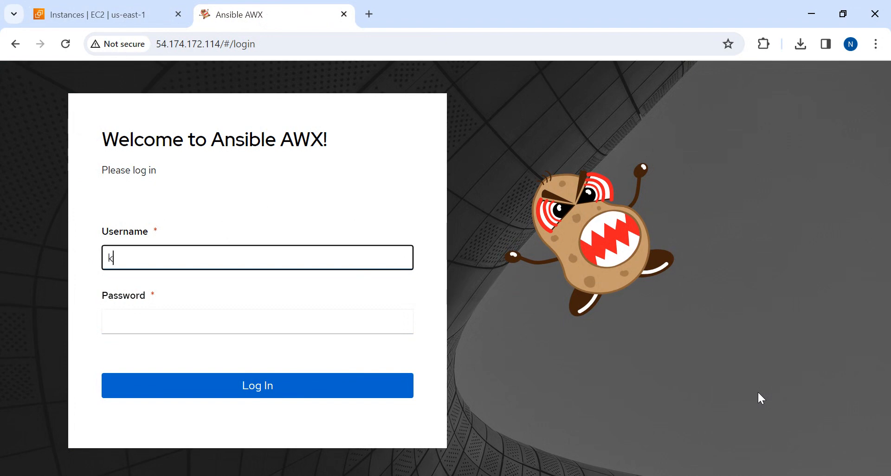
key(Tab)
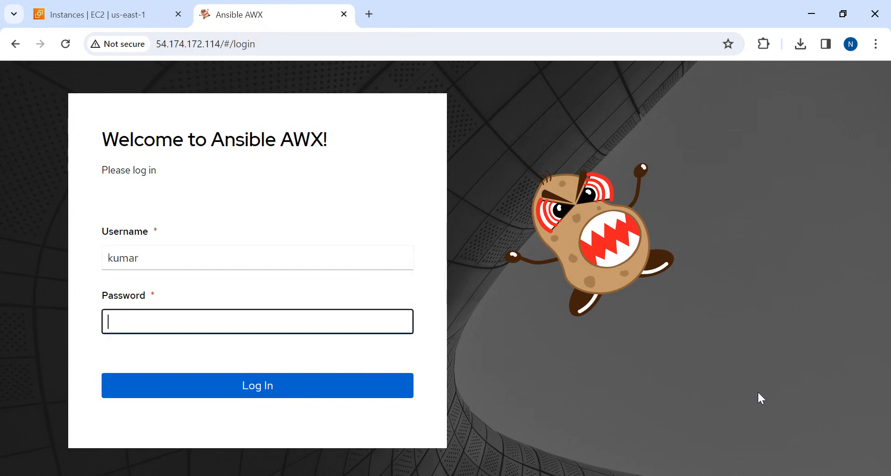
text(**********)
key(Return)
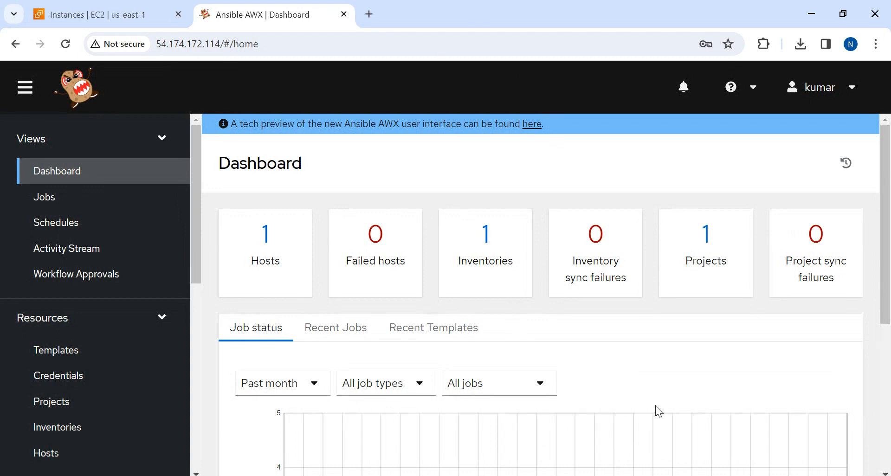
drag(195, 165, 209, 92)
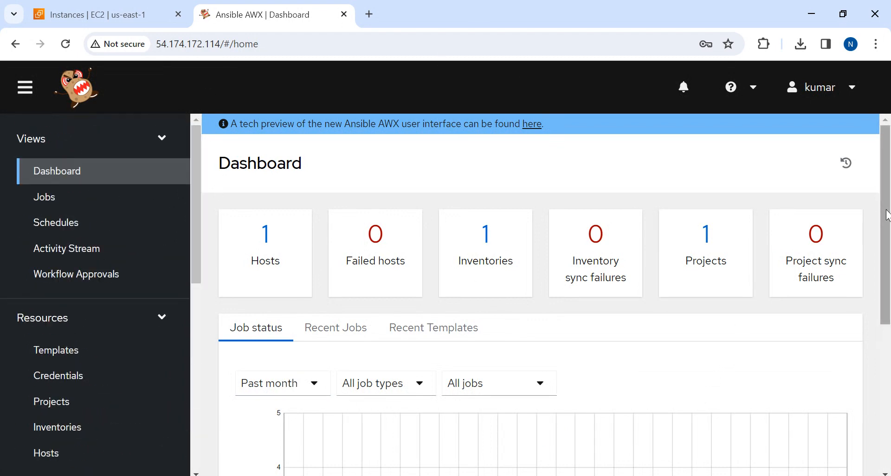
mouse_move(887, 215)
mouse_down()
mouse_move(889, 371)
mouse_move(888, 204)
mouse_up()
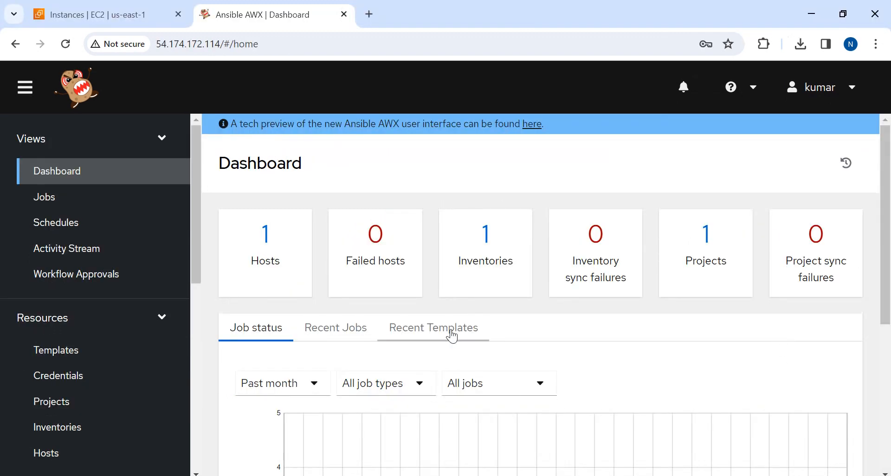
Start a new organization in the Access section's Organizations and name it kumarorg
drag(195, 205, 205, 300)
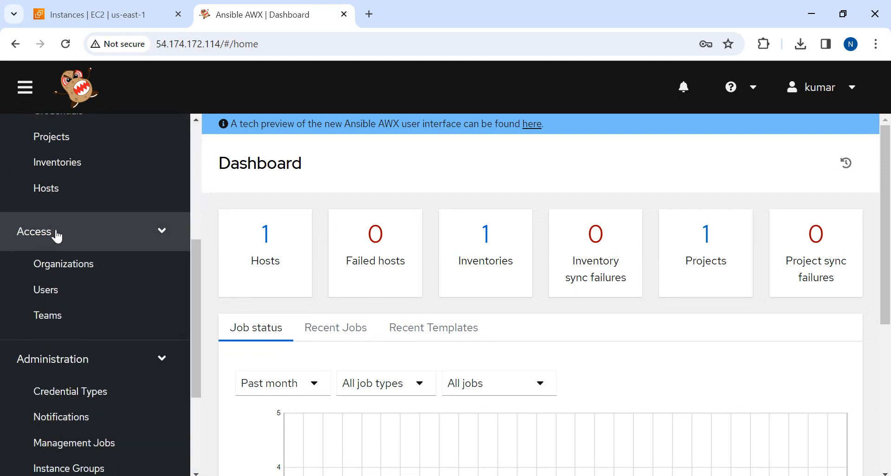
click(78, 268)
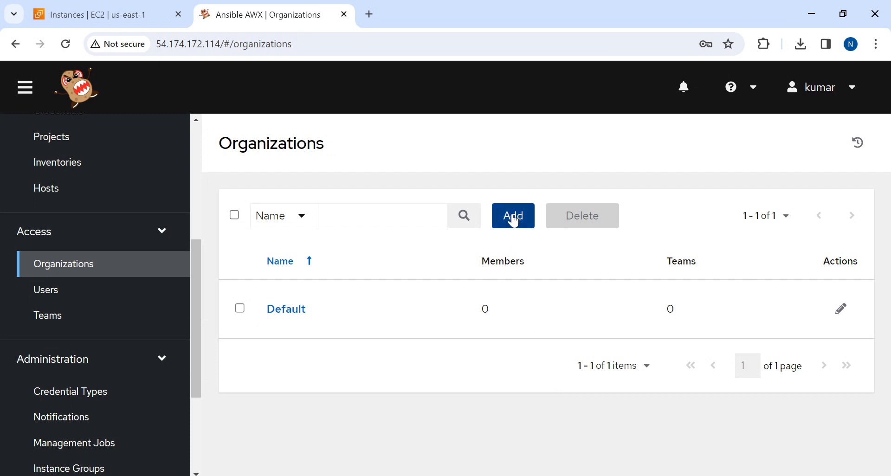
click(47, 263)
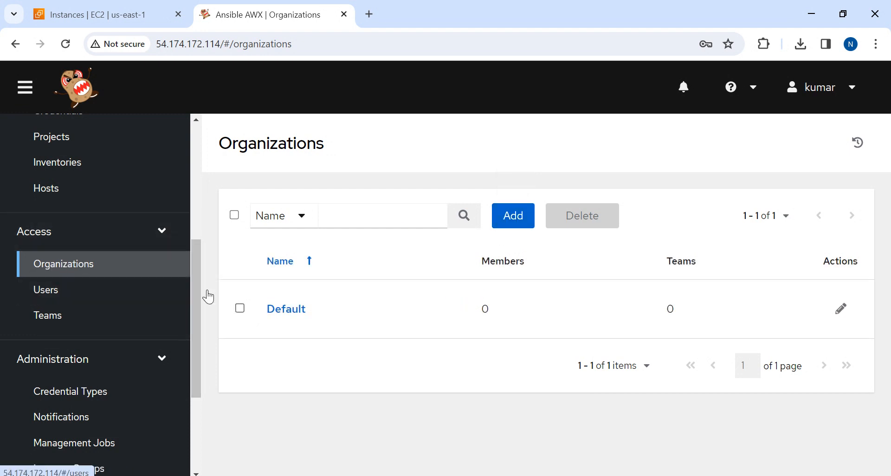
click(517, 222)
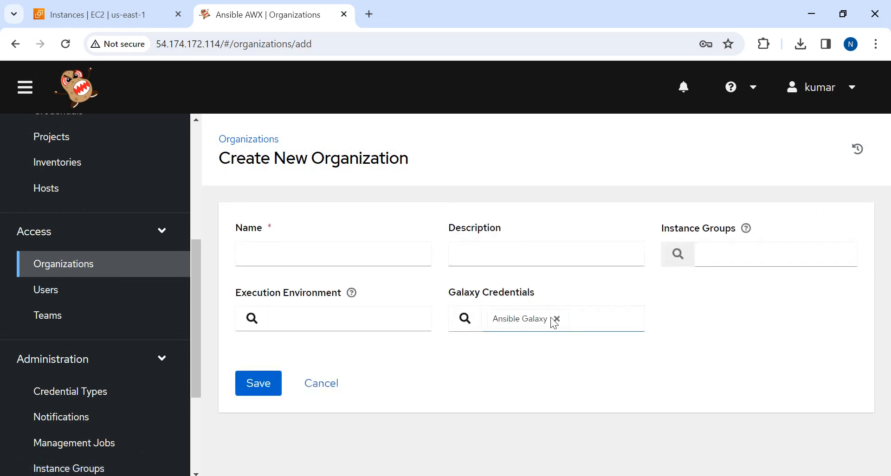
click(292, 249)
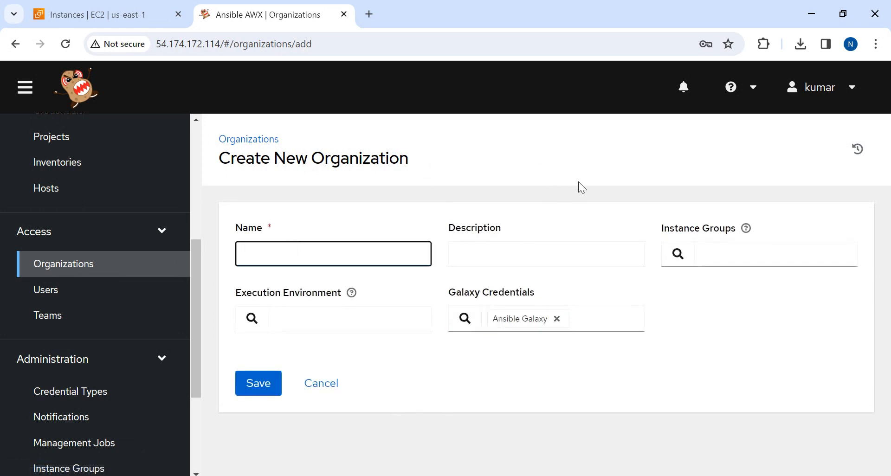
text(kuma)
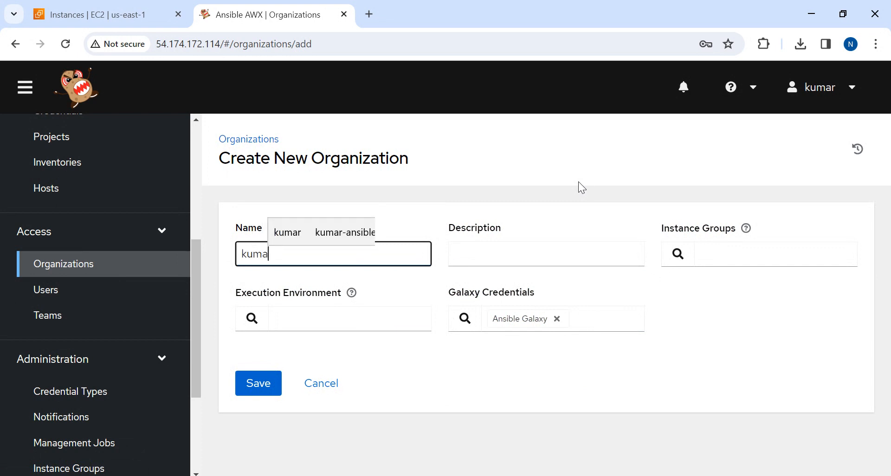
text(rorg)
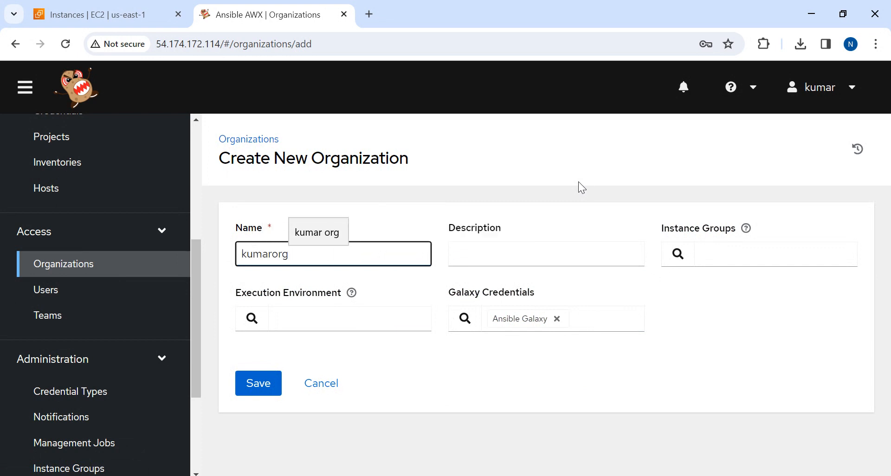
key(Tab)
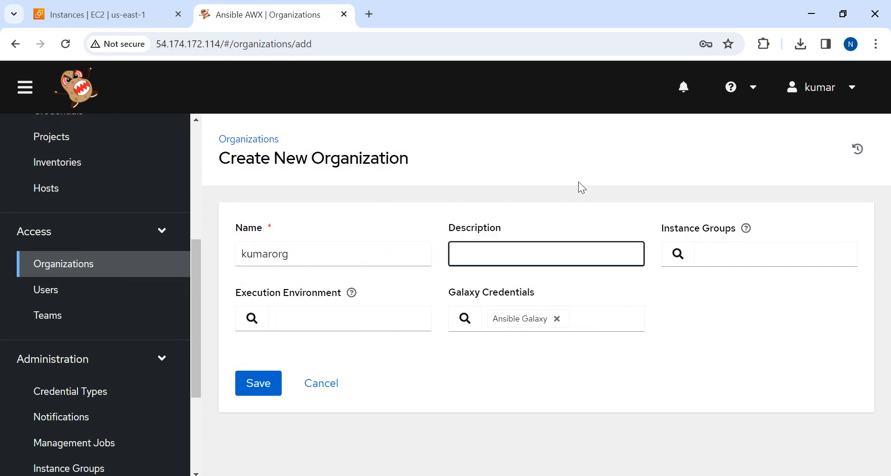
Copy the organization's name kumarorg into its description and save the organization
key(shift+Tab)
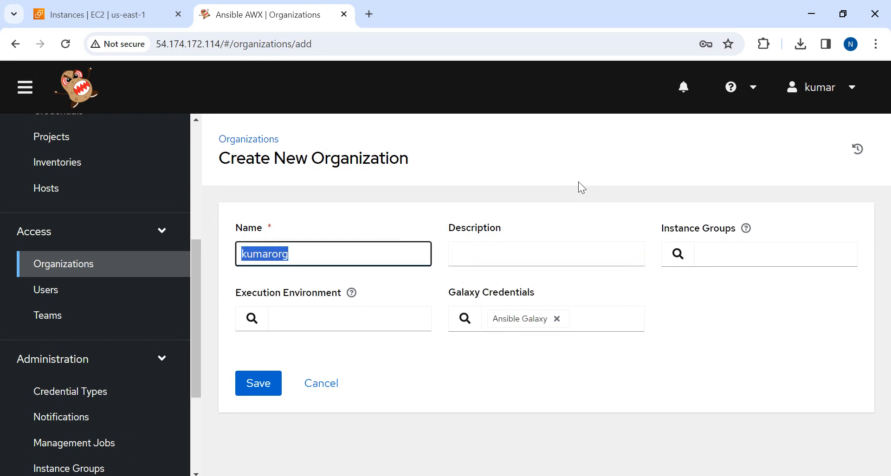
key(alt)
drag(315, 249, 200, 253)
key(ctrl+c)
click(529, 263)
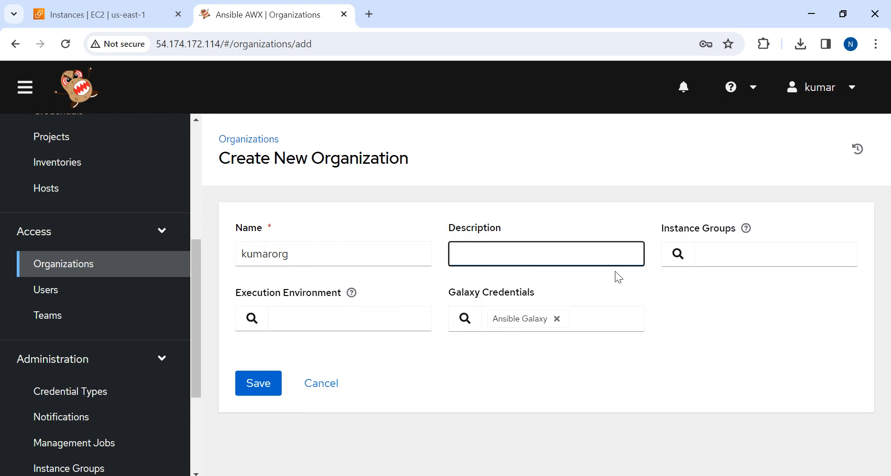
key(ctrl+v)
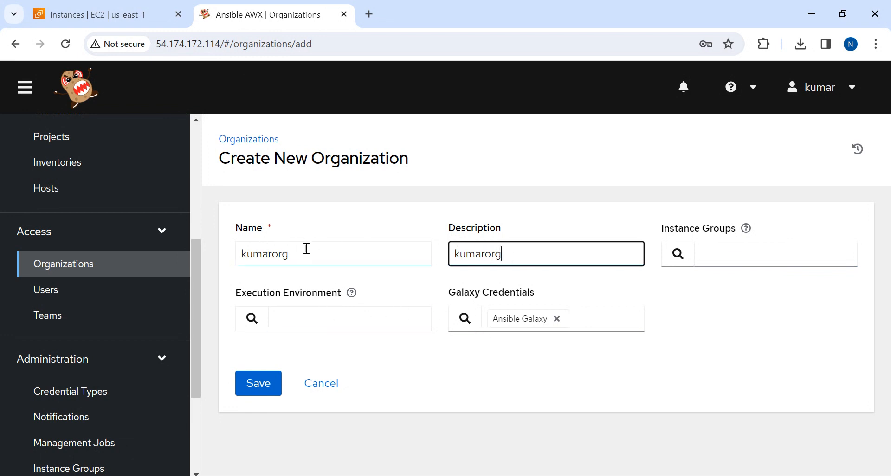
click(249, 389)
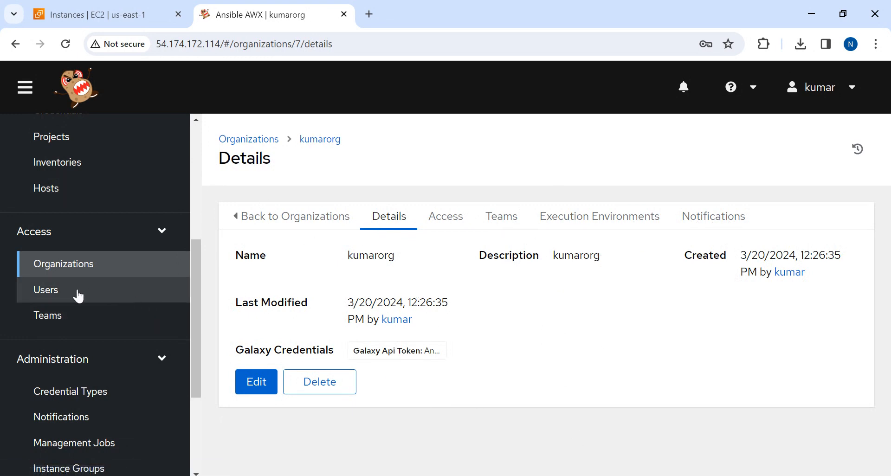
Start a new user in the Access section's Users and fill in the first name, last name and e-mail address
click(43, 291)
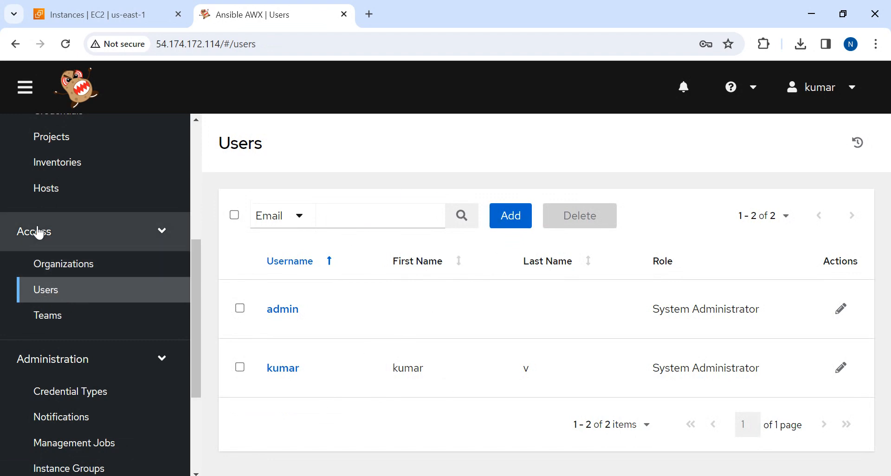
click(530, 220)
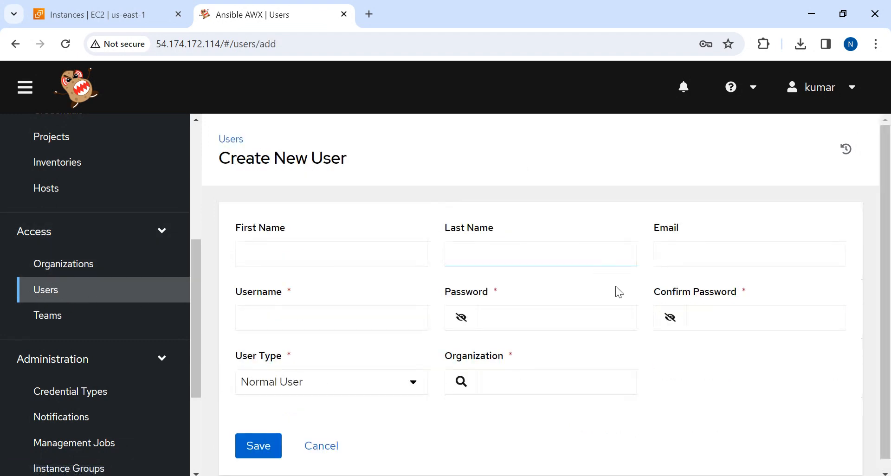
click(274, 252)
text(kumar)
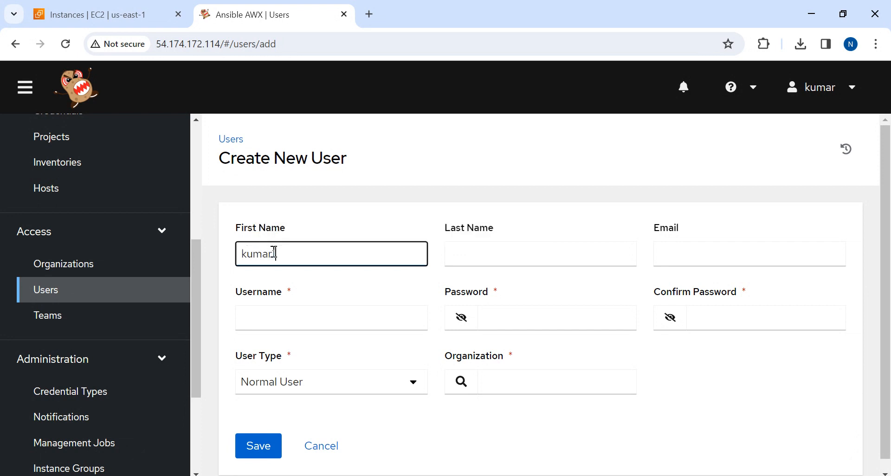
key(Tab)
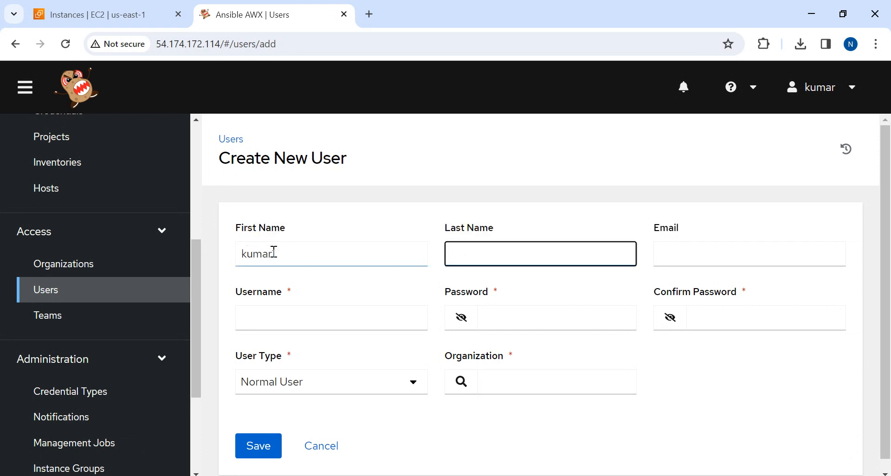
text(kumar1)
key(Tab)
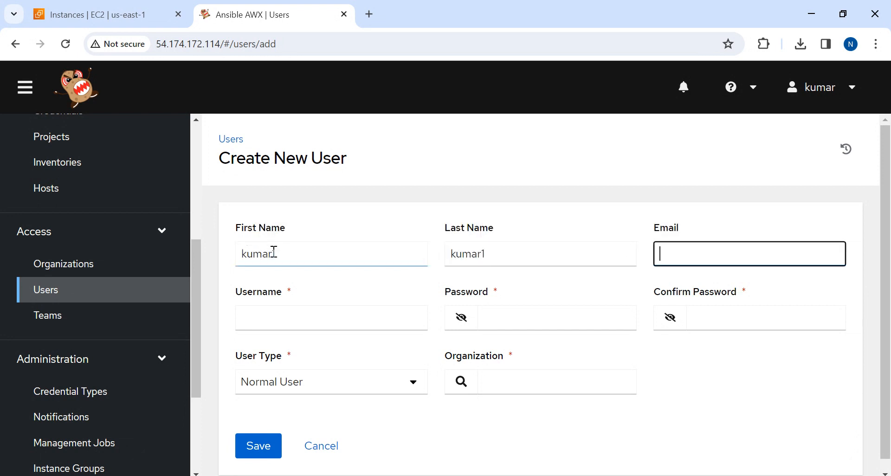
text(aw)
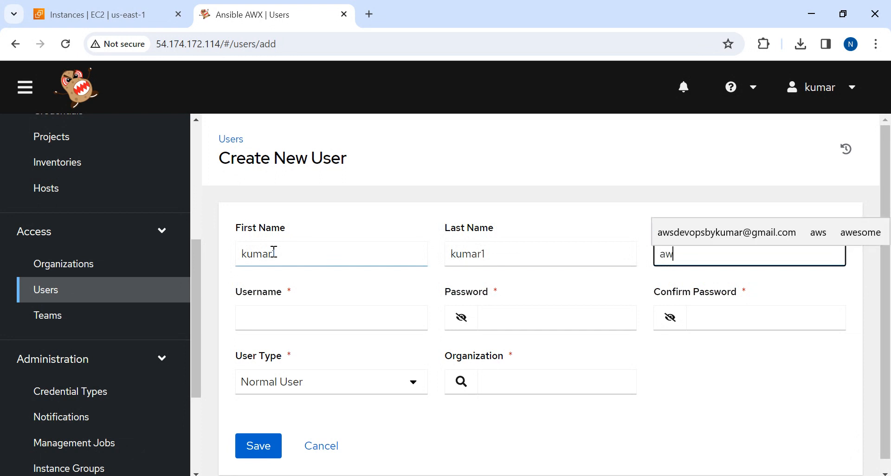
click(718, 231)
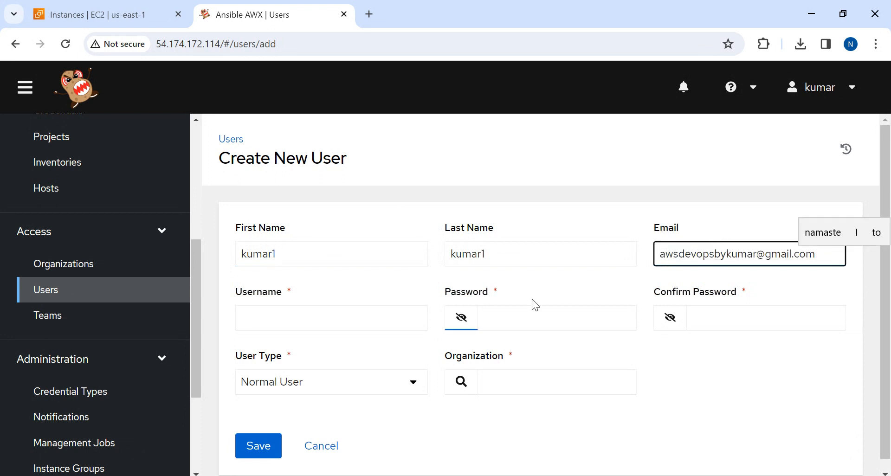
Copy the new user's first name into the username, then enter and confirm the account password
click(253, 312)
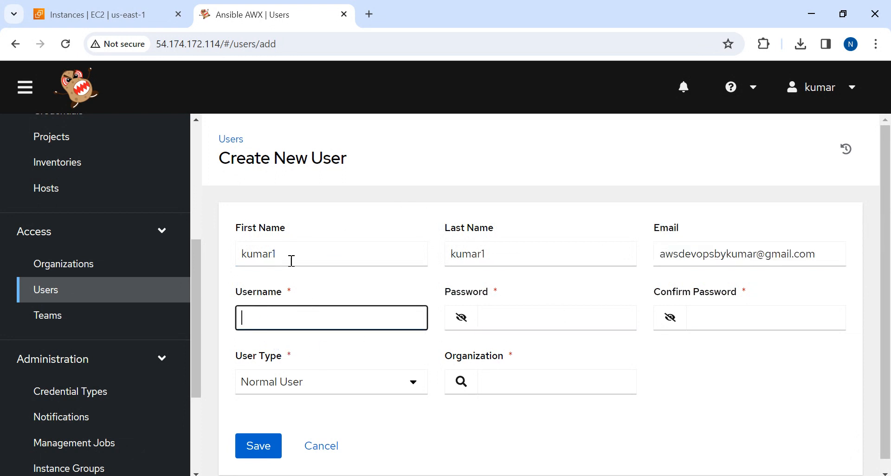
double_click(290, 258)
key(ctrl+c)
click(276, 306)
key(ctrl+v)
click(504, 319)
text(•••)
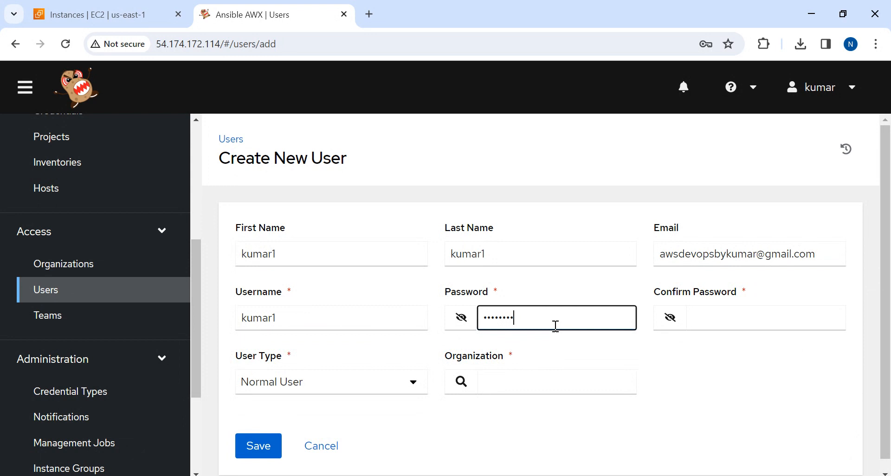
key(Tab)
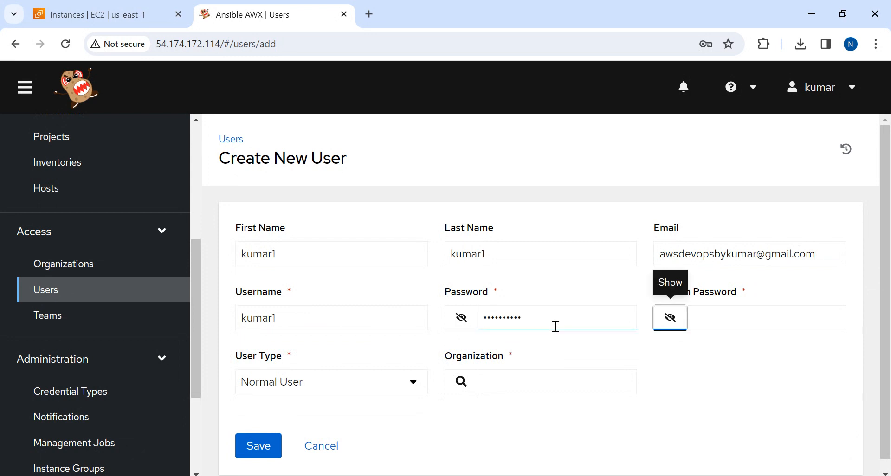
key(Tab)
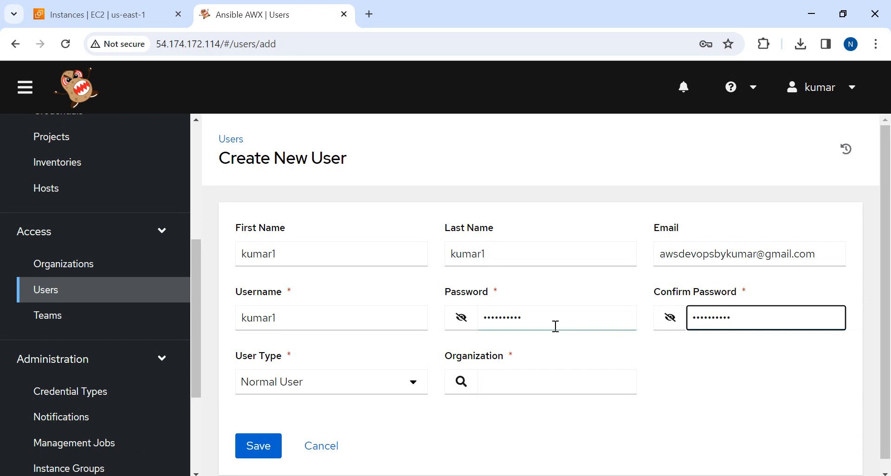
Set the new user's type to System Administrator, assign the kumarorg organization and save the user
click(331, 380)
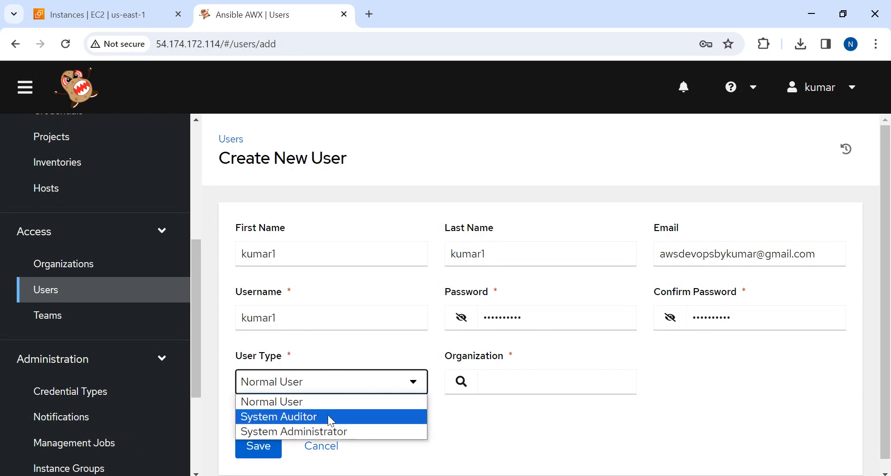
click(257, 431)
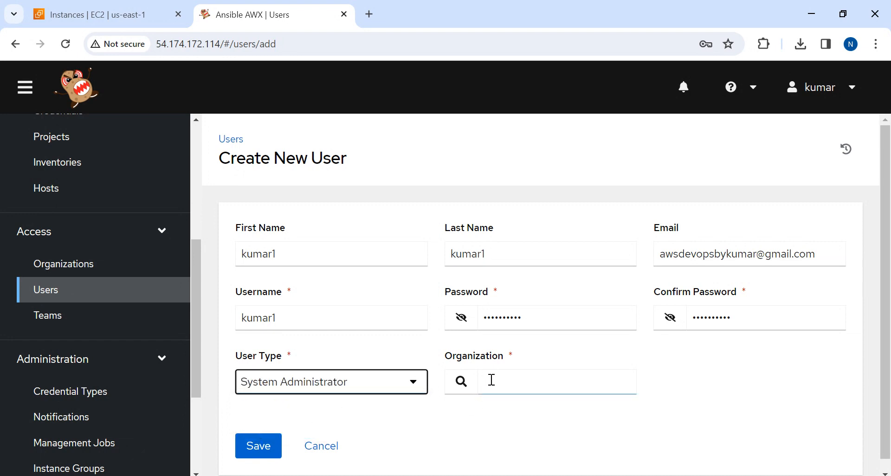
click(460, 381)
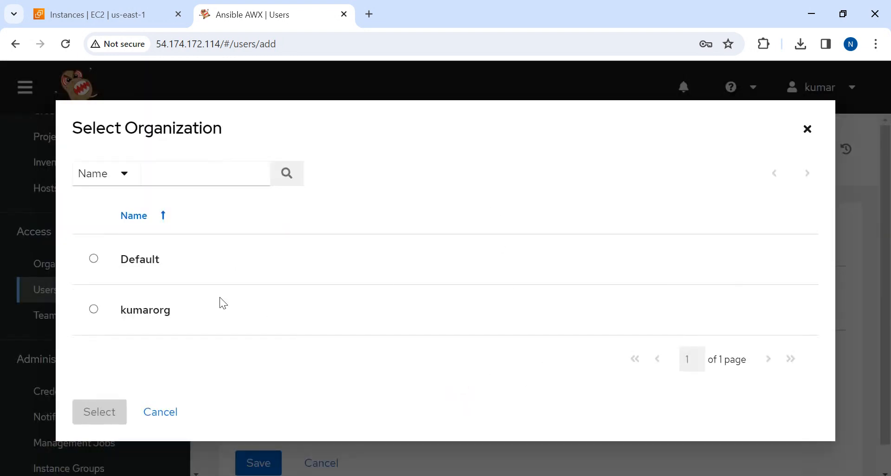
click(93, 310)
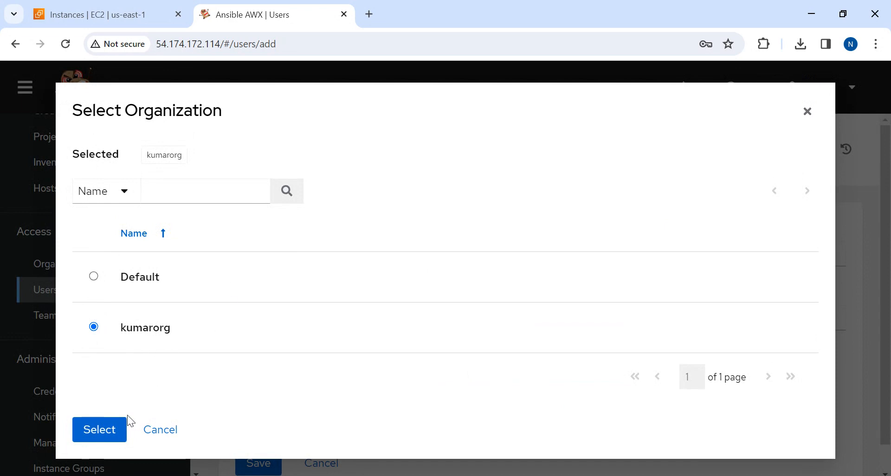
click(91, 435)
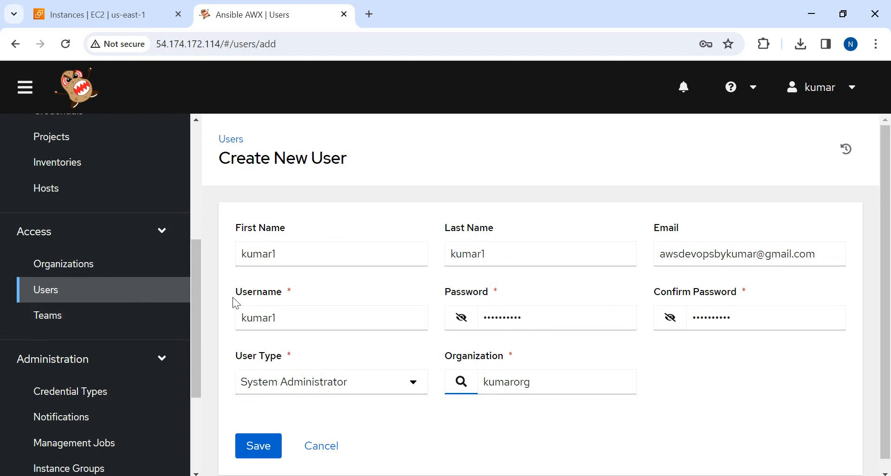
click(256, 448)
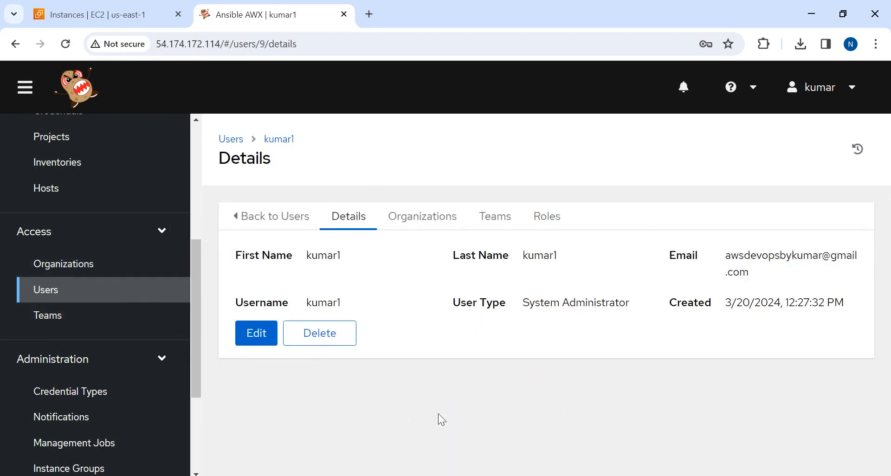
Check the usernames and roles in the Users list and the member entries in the Organizations list
click(52, 292)
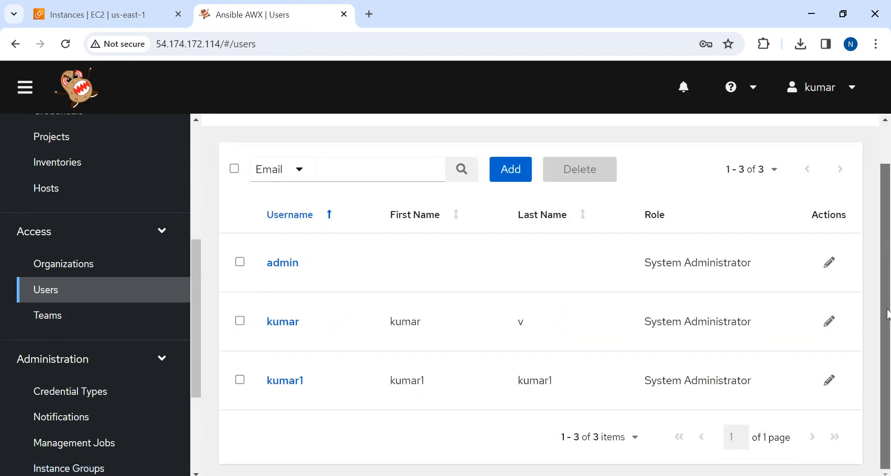
scroll(238, 292, down, 1)
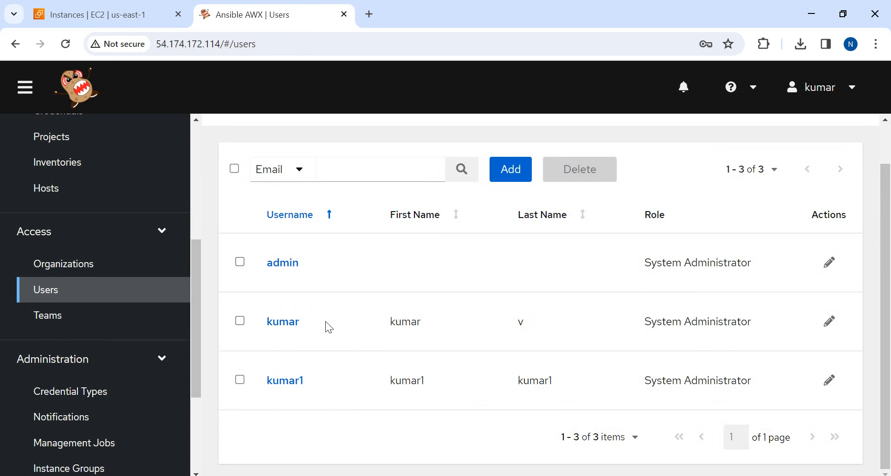
drag(329, 327, 254, 349)
drag(323, 386, 251, 383)
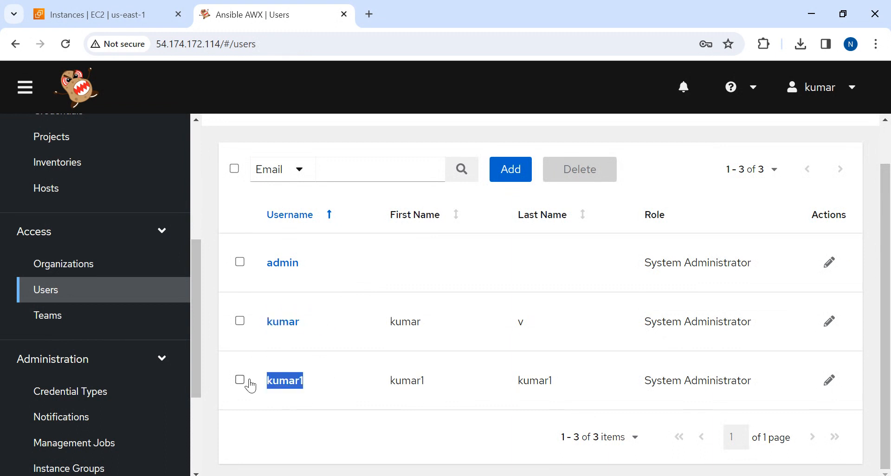
click(481, 411)
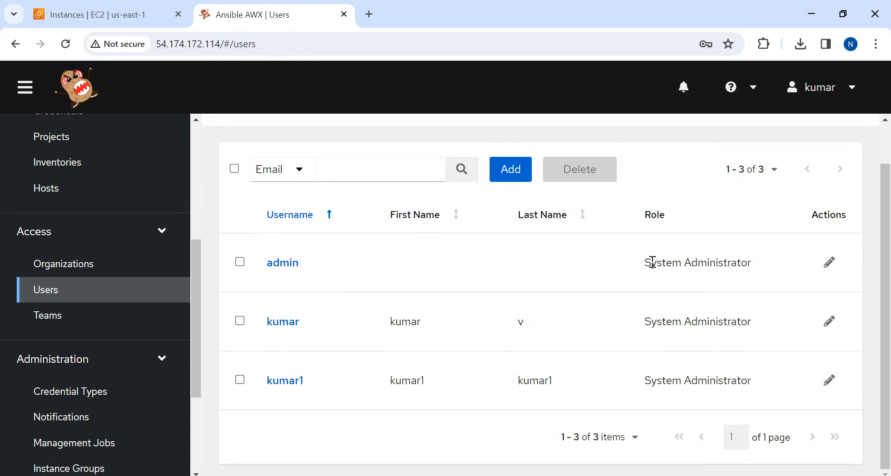
drag(646, 262, 757, 267)
drag(758, 323, 639, 329)
drag(651, 382, 759, 381)
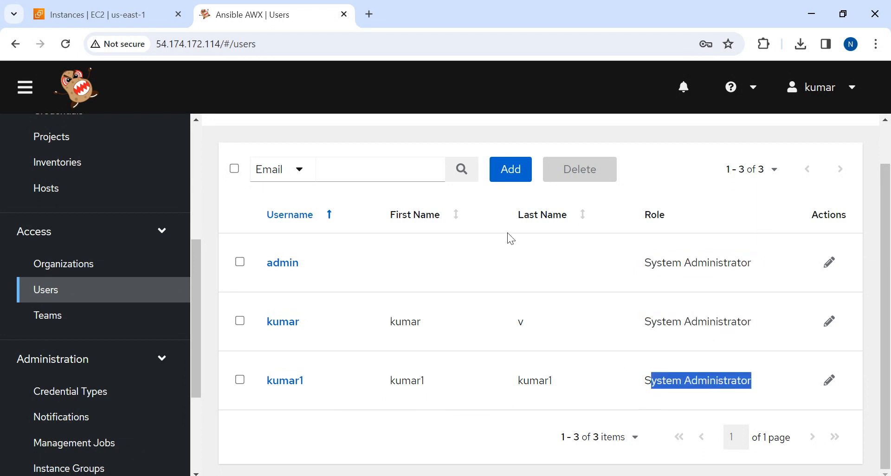
click(60, 268)
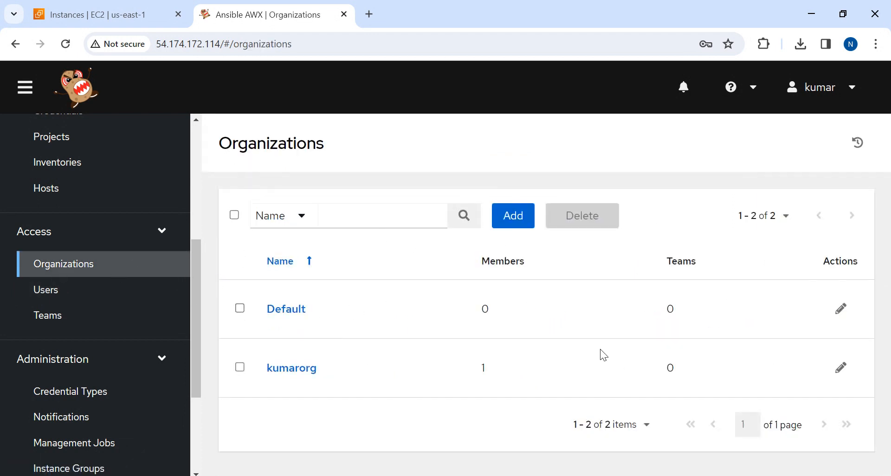
key(alt+Tab)
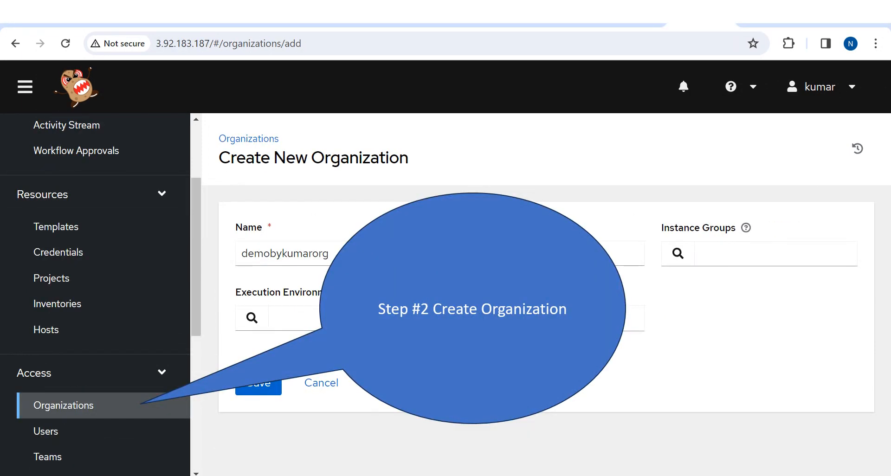
key(Right)
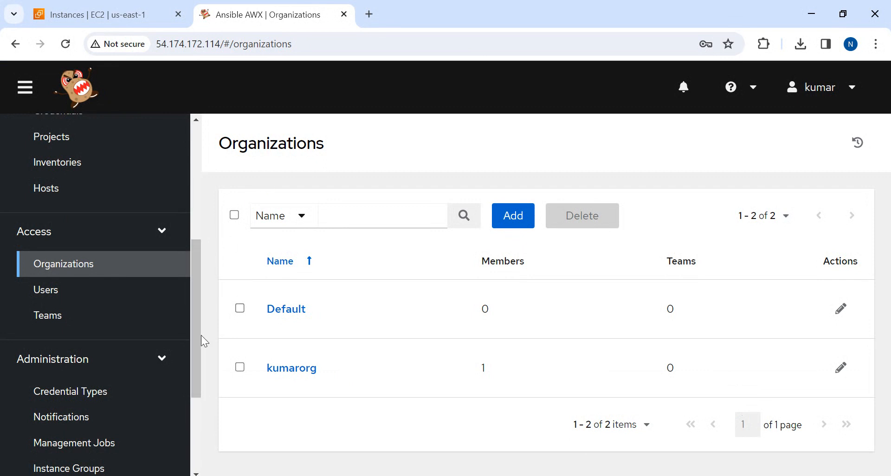
Start a new credential in the Resources section's Credentials and name it kumarcredentialfornode
scroll(198, 323, up, 5)
scroll(204, 226, down, 1)
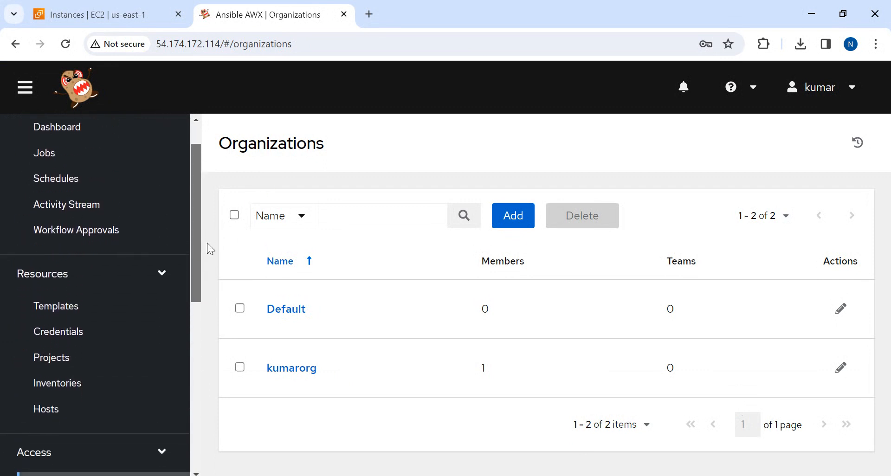
click(49, 332)
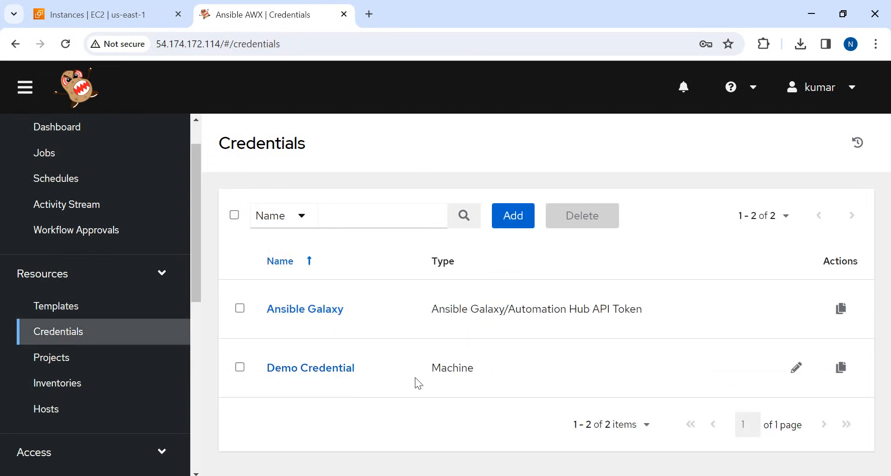
click(513, 216)
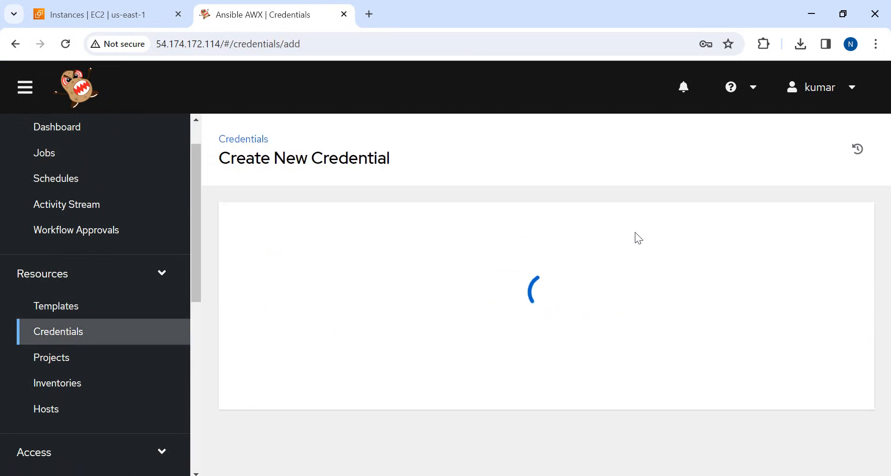
click(288, 254)
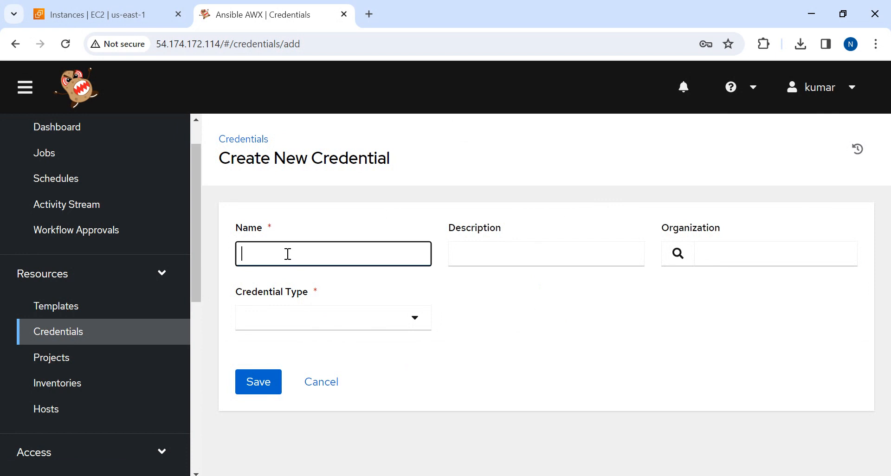
text(kumar)
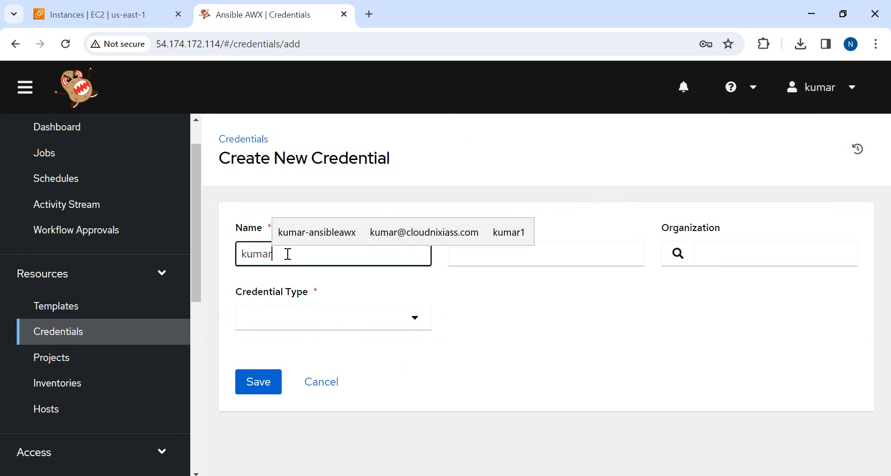
text(cre)
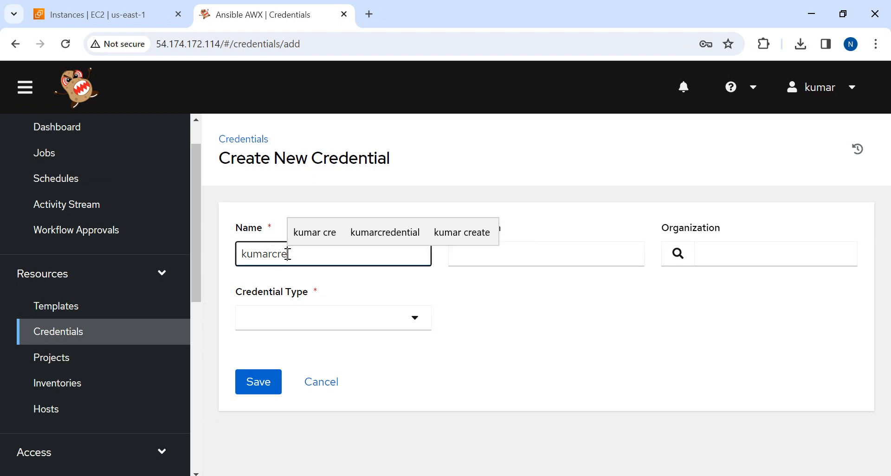
text(dential)
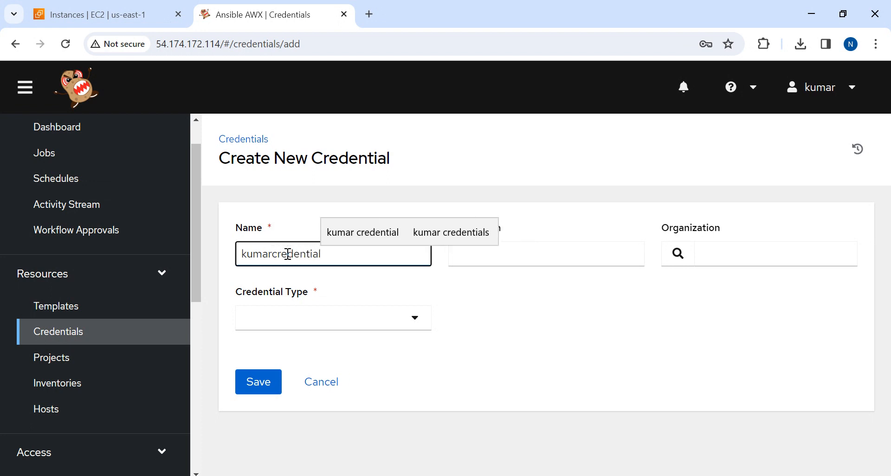
text(fornode)
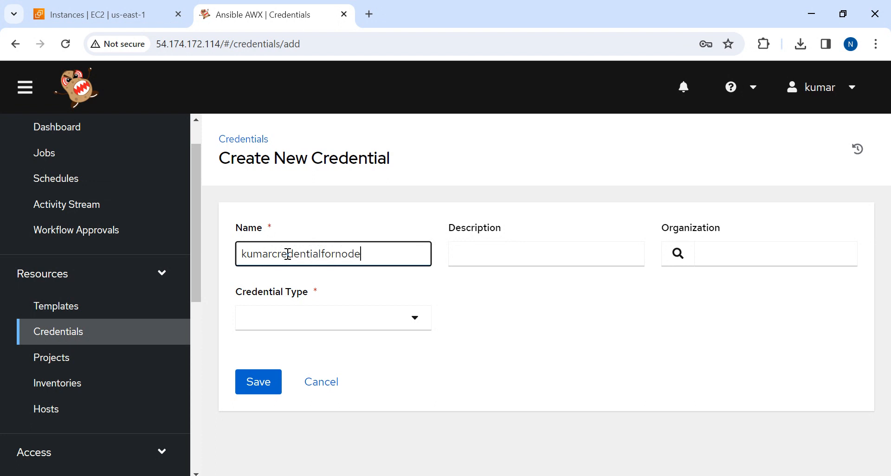
double_click(287, 253)
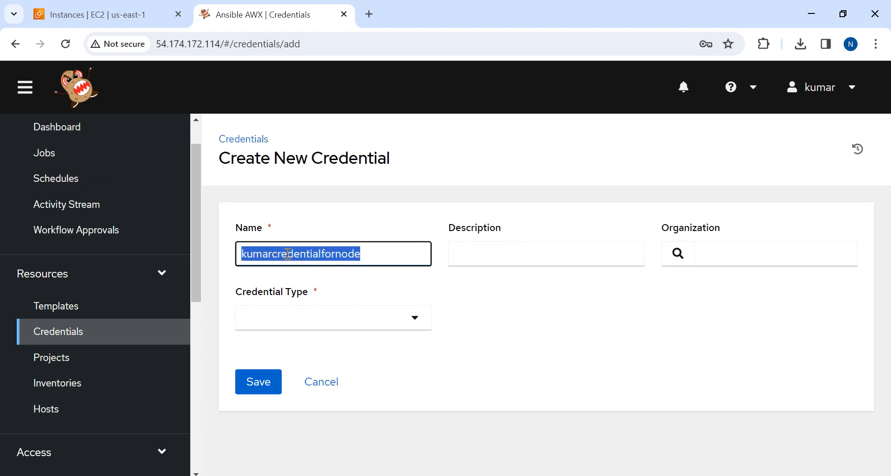
key(Tab)
text(kumar1)
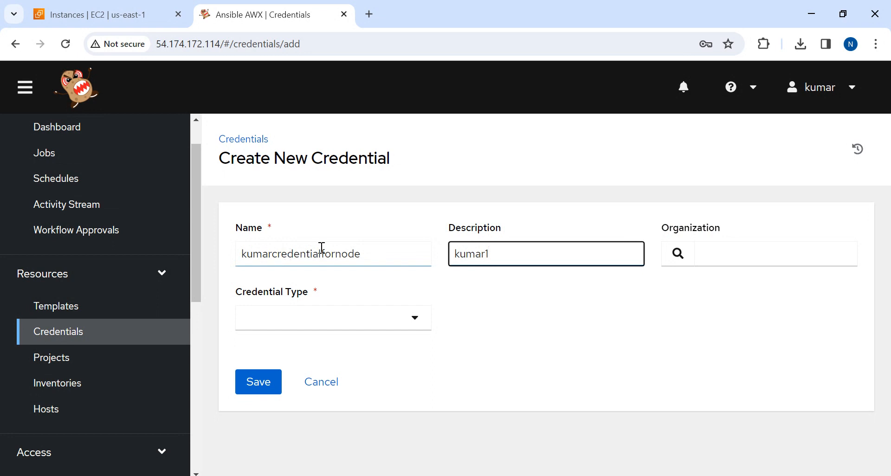
Copy the credential's name kumarcredentialfornode into its description, replacing the existing description text
double_click(270, 255)
key(ctrl+c)
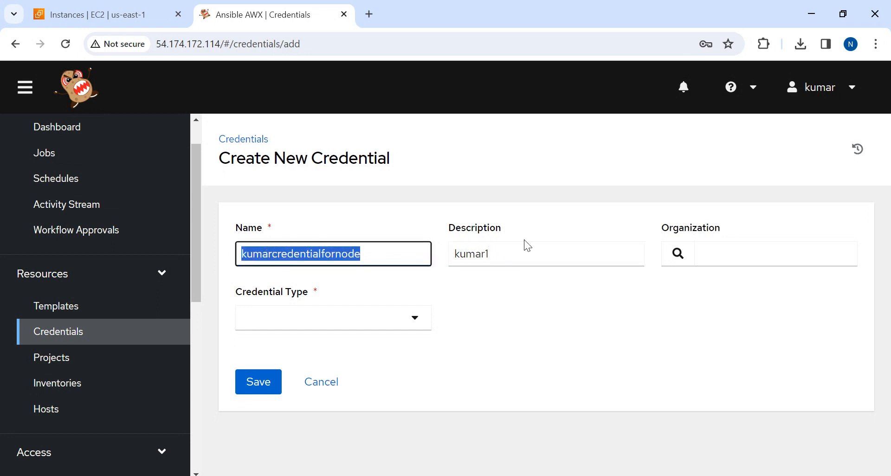
click(484, 253)
key(ctrl+a)
key(ctrl+v)
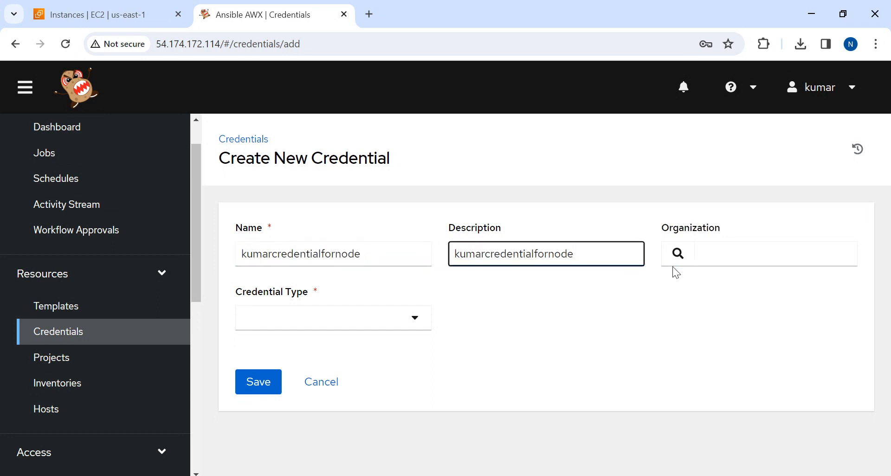
Assign the new credential to the kumarorg organization and set its credential type to Machine
click(678, 254)
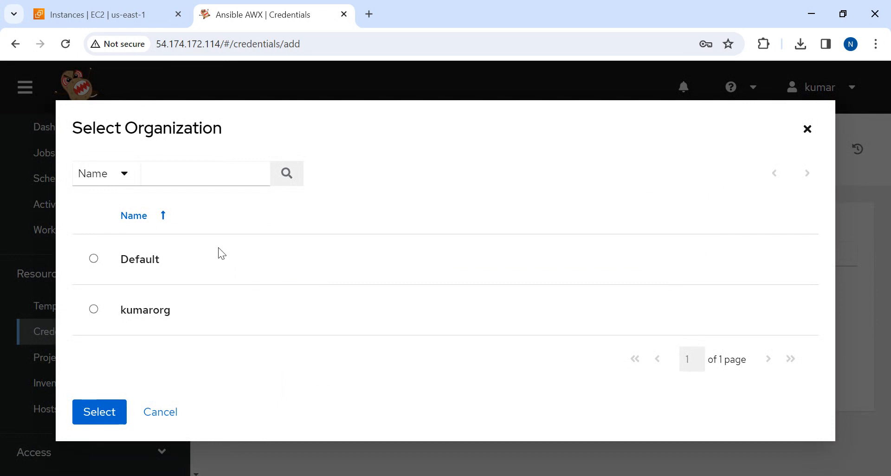
click(93, 309)
click(101, 431)
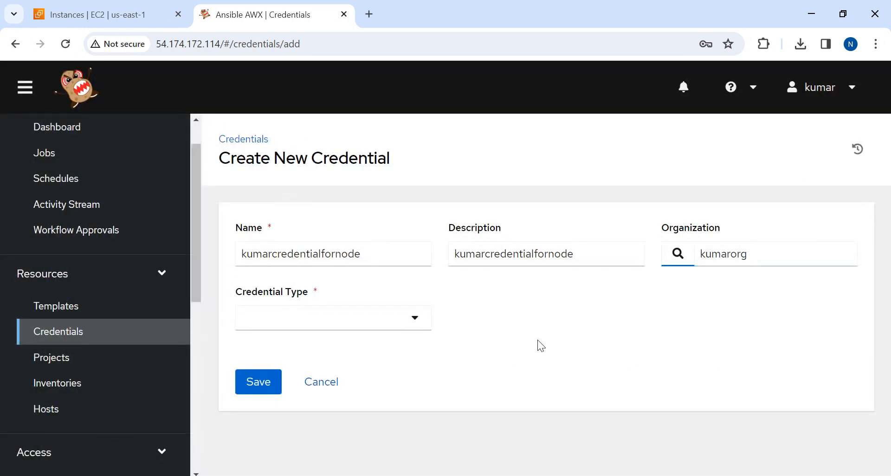
click(323, 319)
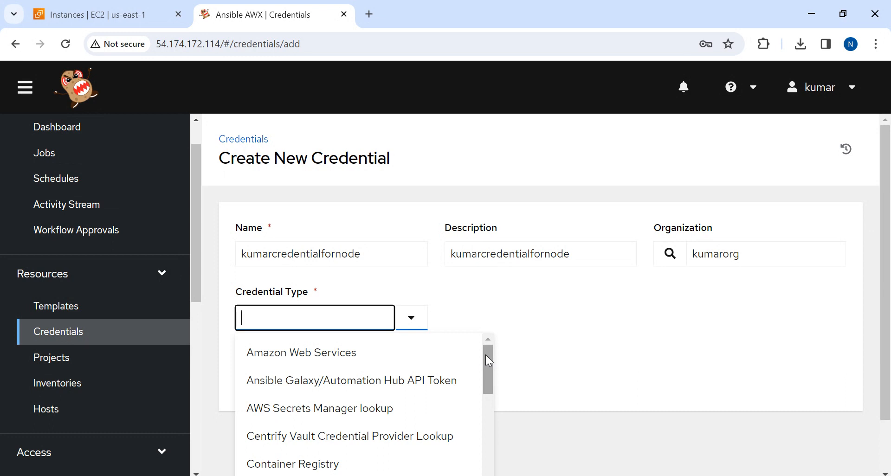
drag(486, 358, 512, 475)
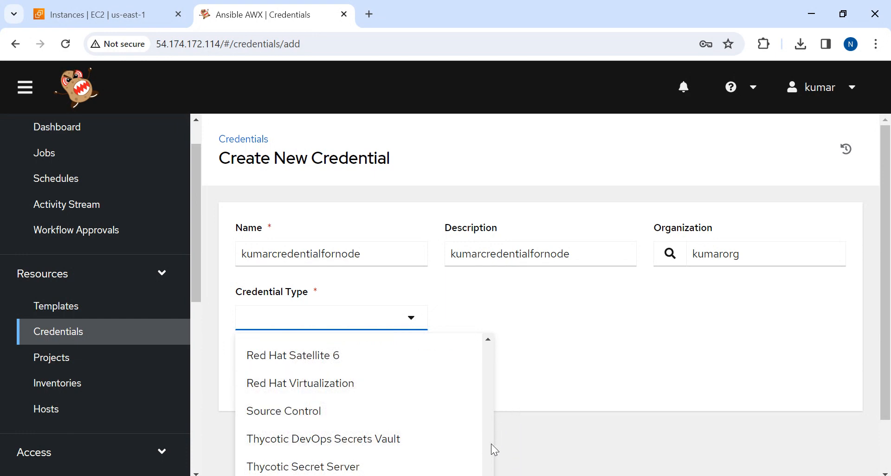
drag(491, 468, 490, 433)
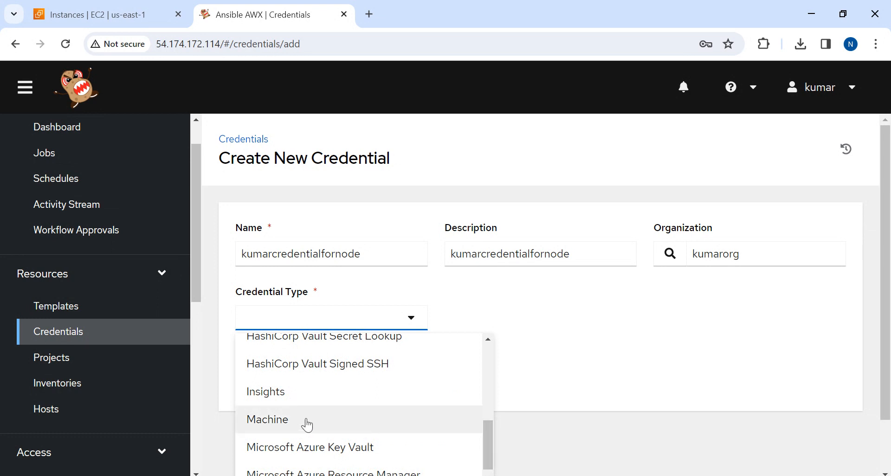
click(288, 423)
Enter ec2-user as the username in the Machine credential's type details
scroll(572, 302, down, 3)
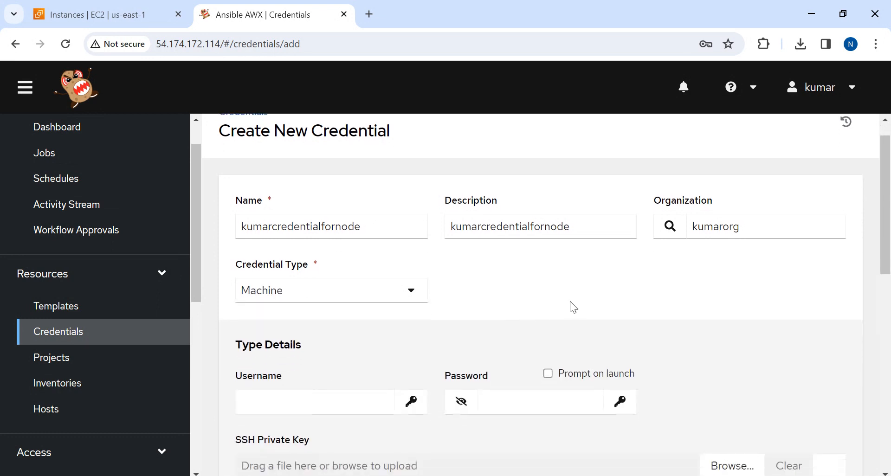
scroll(570, 302, down, 1)
click(269, 265)
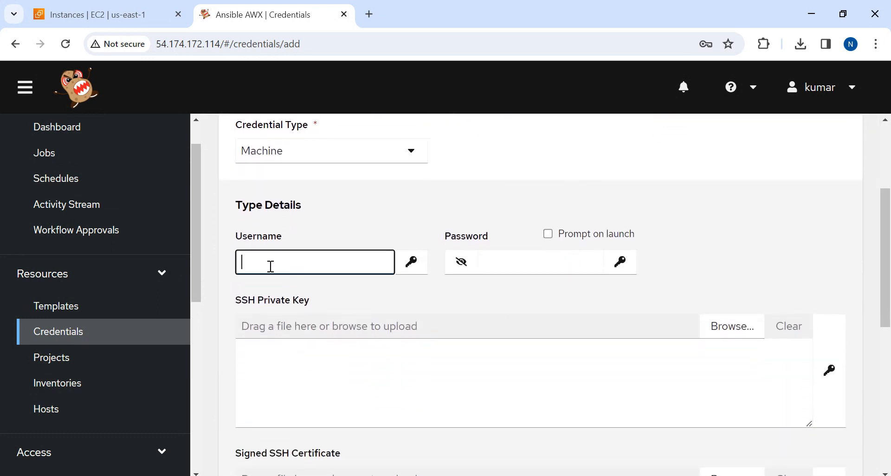
text(ec2)
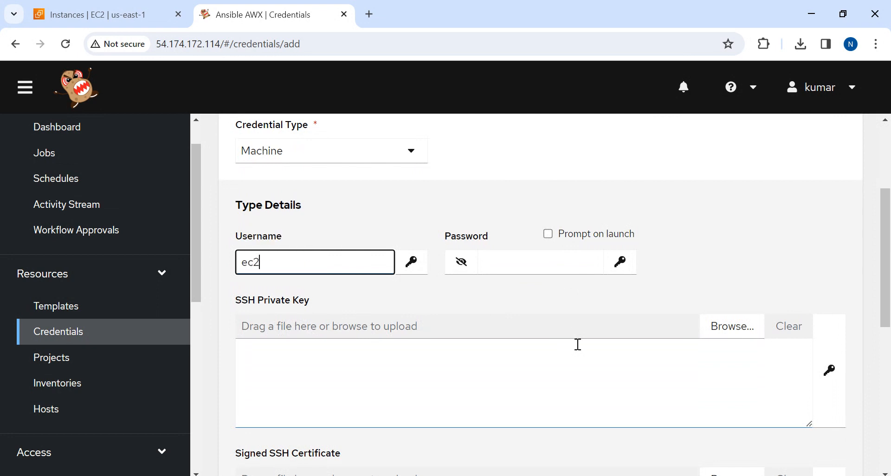
text(-user)
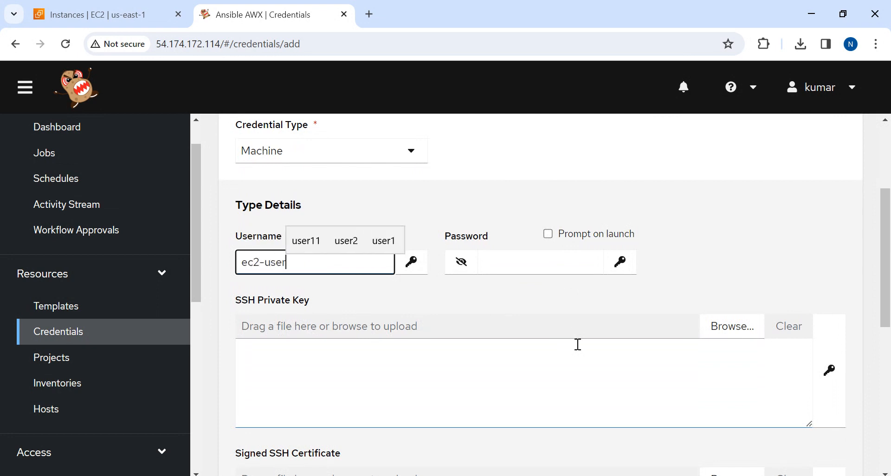
Load the ansilbenode.pem file from Downloads as the credential's SSH private key
key(Tab)
click(298, 383)
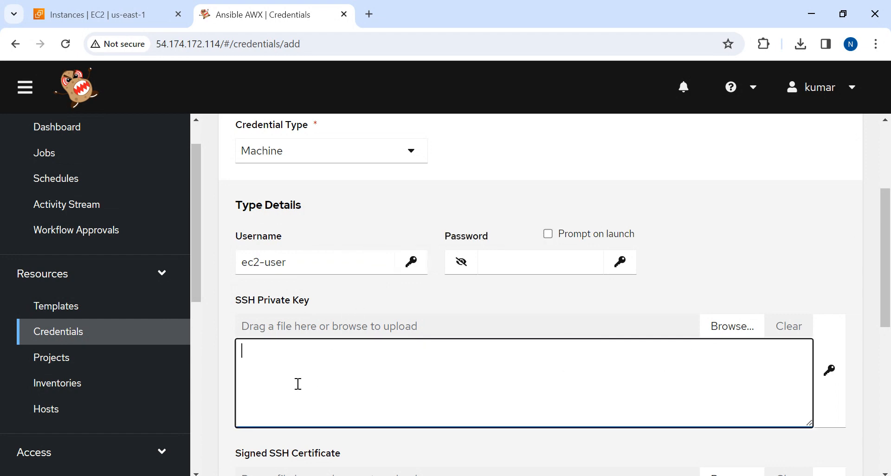
click(734, 329)
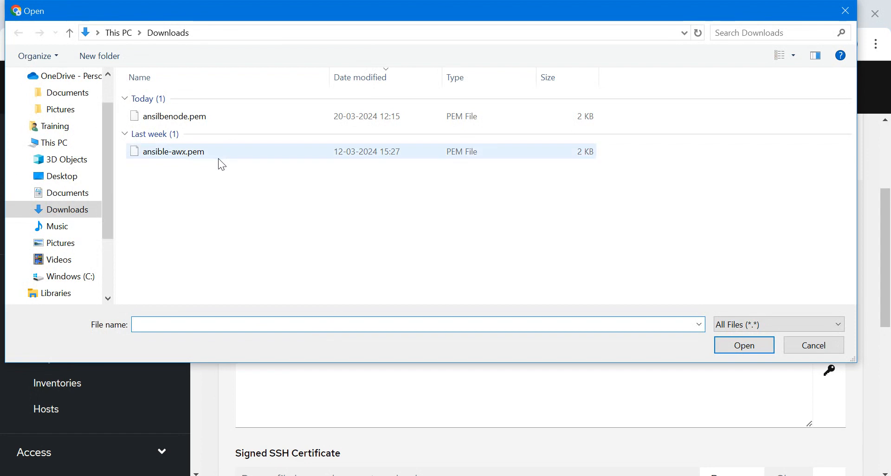
click(172, 120)
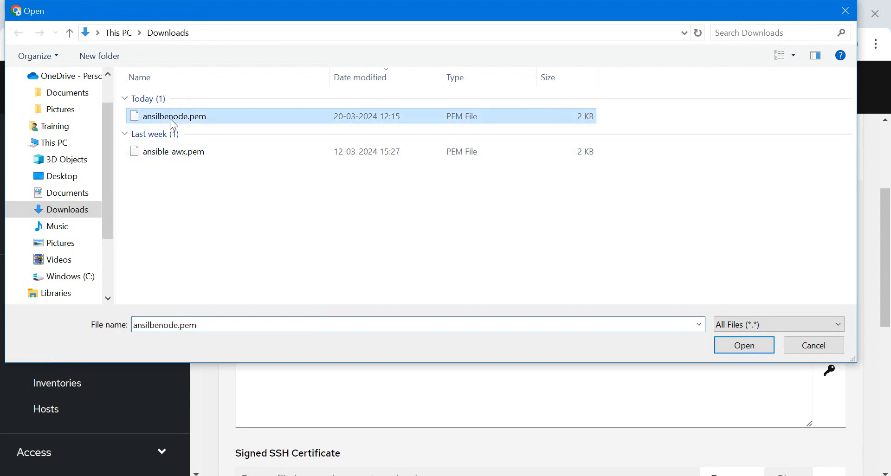
click(741, 348)
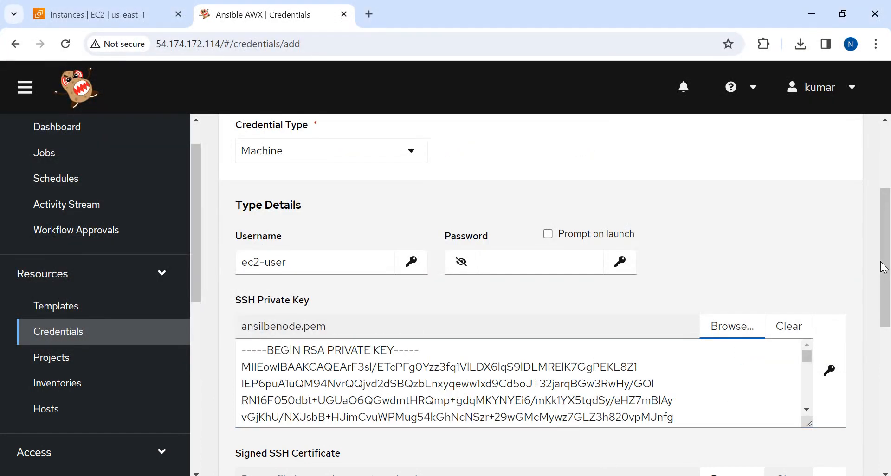
Set the credential's privilege escalation method to sudo
drag(885, 255, 889, 418)
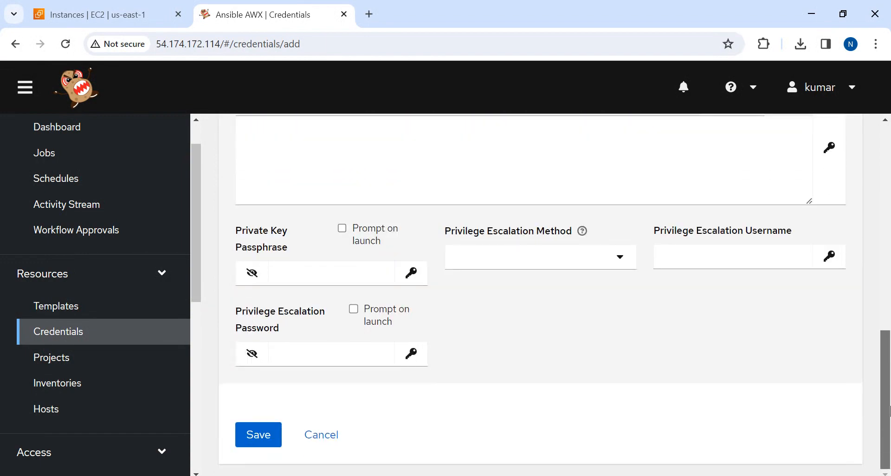
click(621, 259)
click(495, 289)
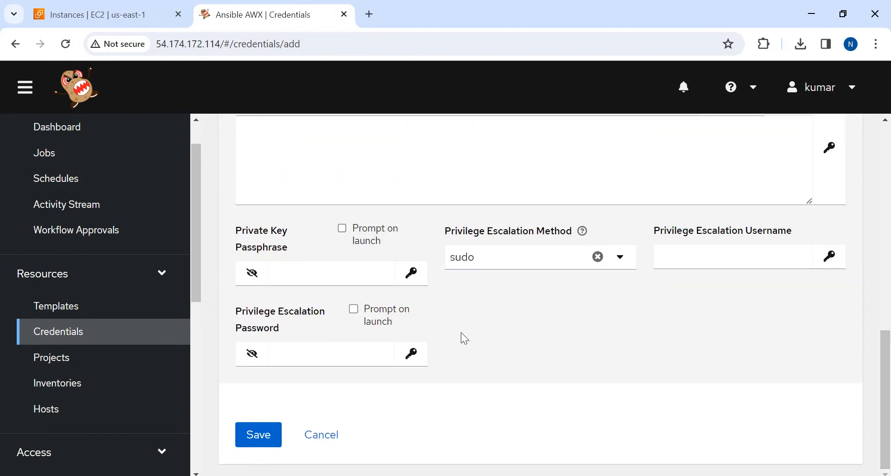
Review the new credential's name, organization, type and key details, and save the credential
drag(885, 387, 889, 163)
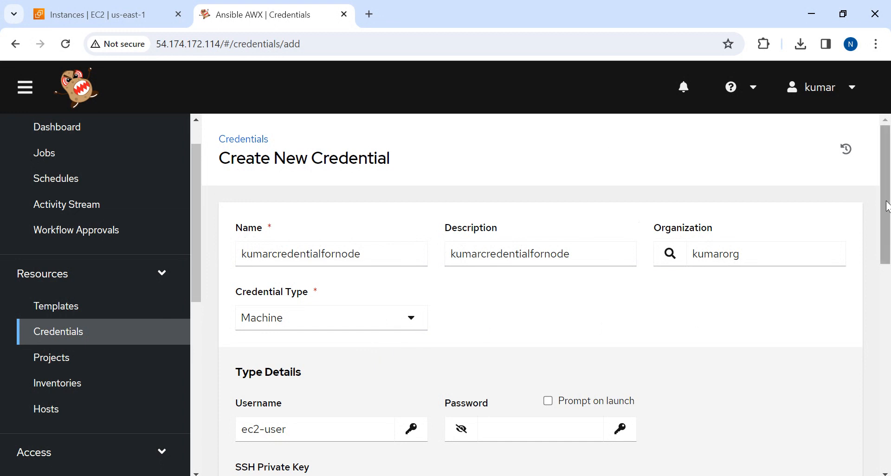
drag(887, 207, 886, 261)
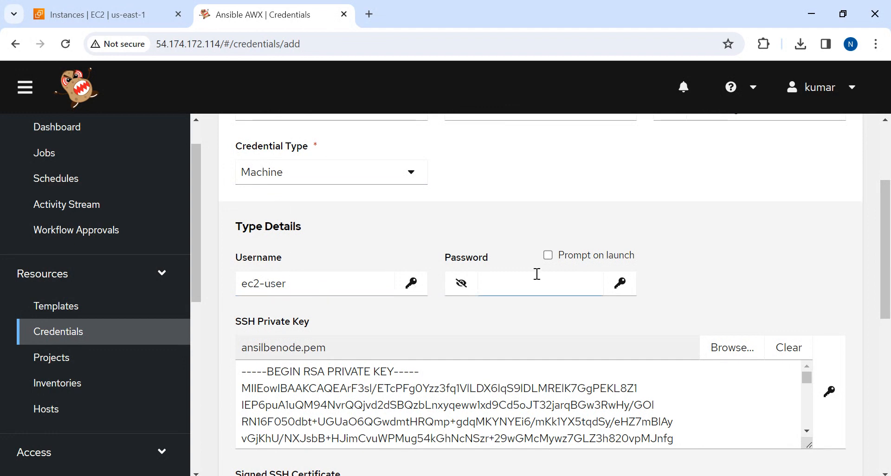
scroll(886, 262, down, 3)
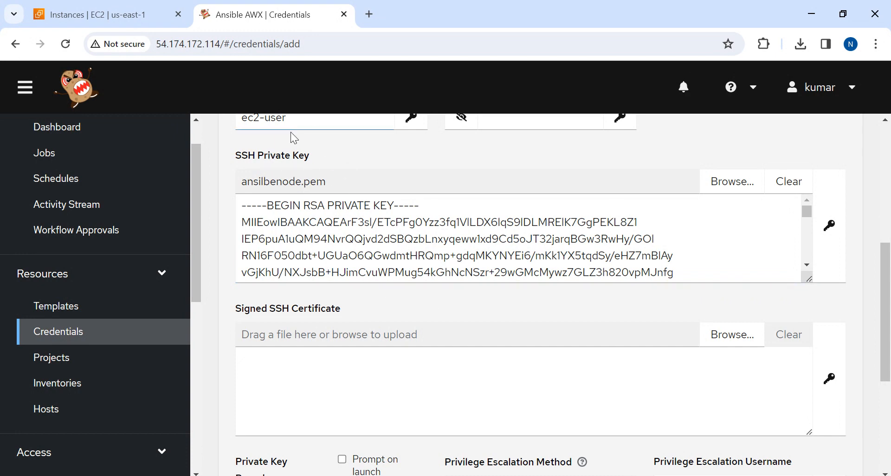
scroll(885, 294, down, 5)
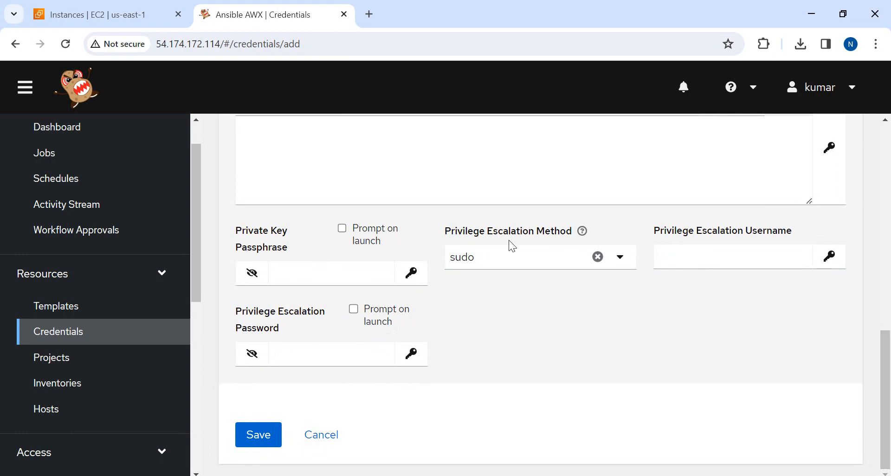
click(704, 254)
scroll(881, 392, up, 3)
drag(890, 353, 886, 418)
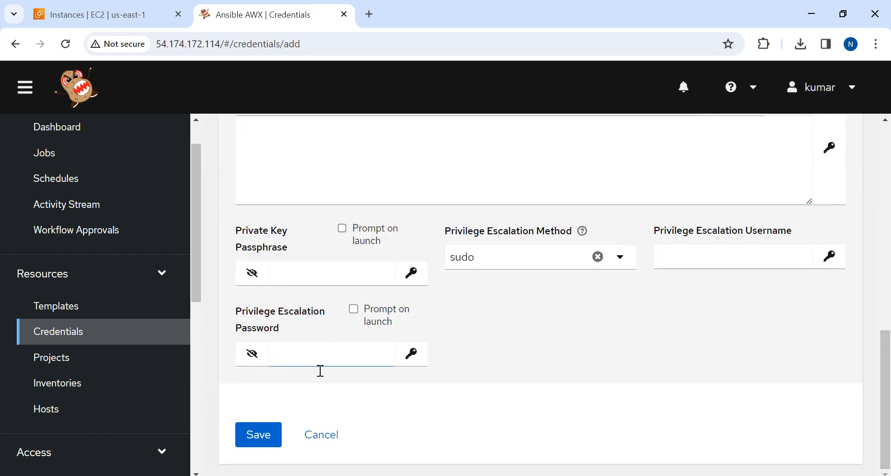
click(252, 438)
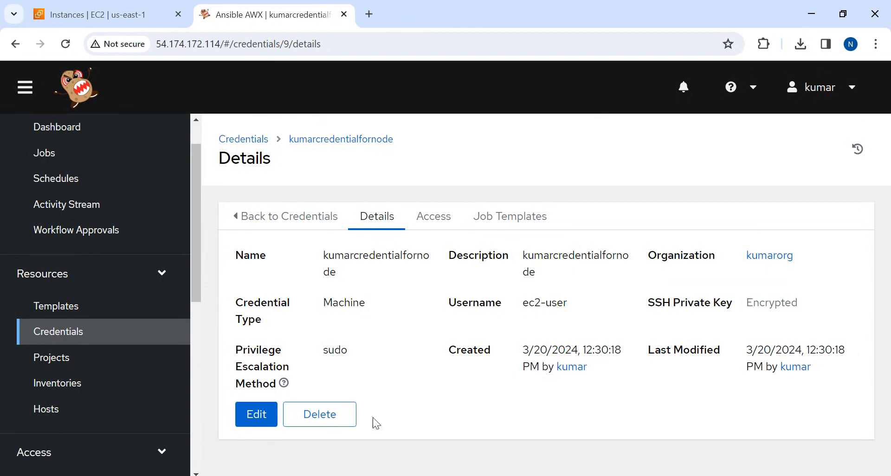
Start a new standard inventory in the Resources section's Inventories and name it kumarinventory
drag(194, 223, 199, 277)
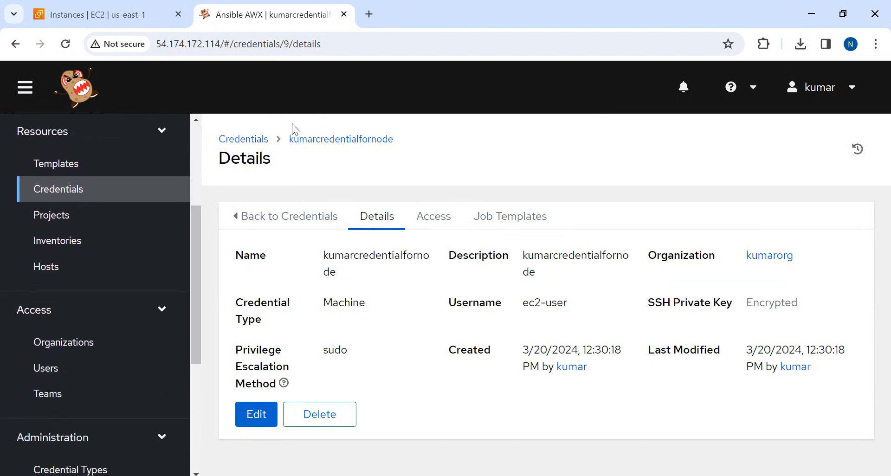
click(48, 242)
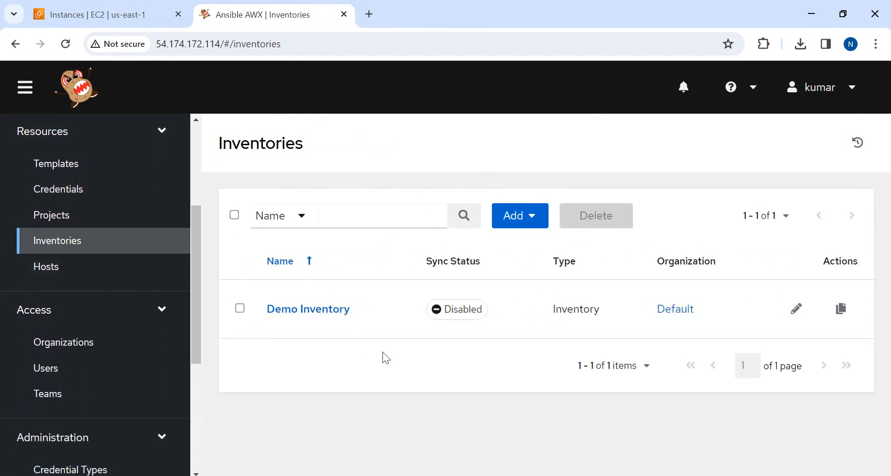
click(524, 221)
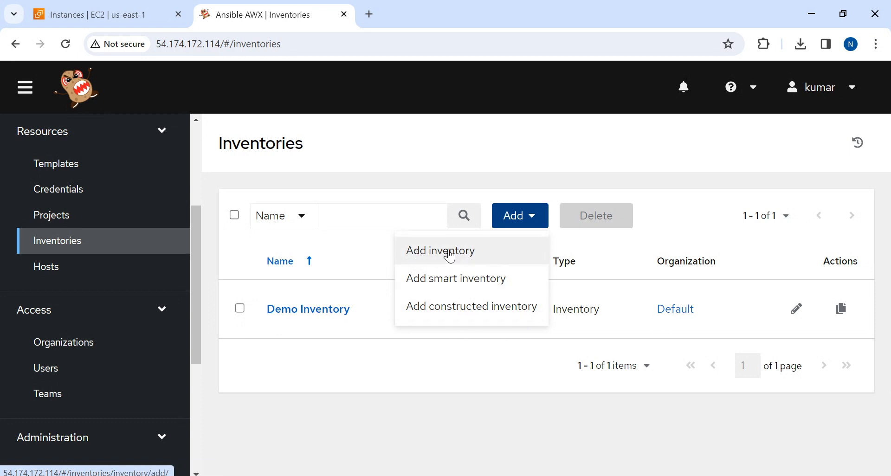
click(411, 254)
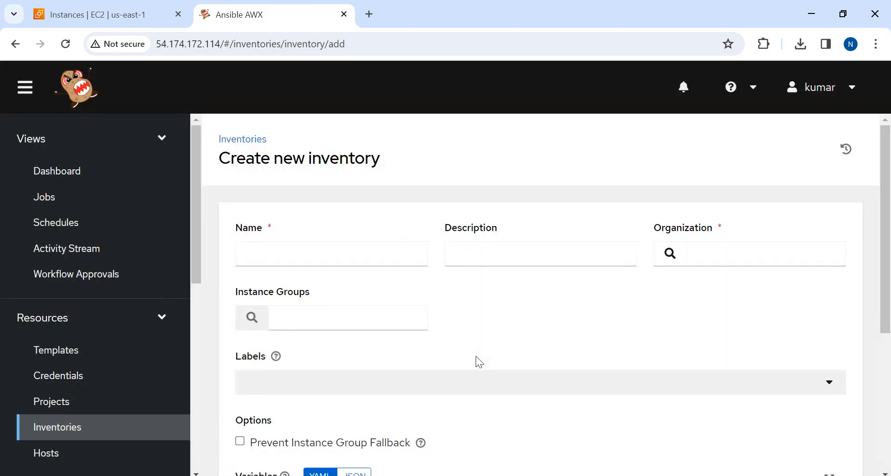
click(258, 257)
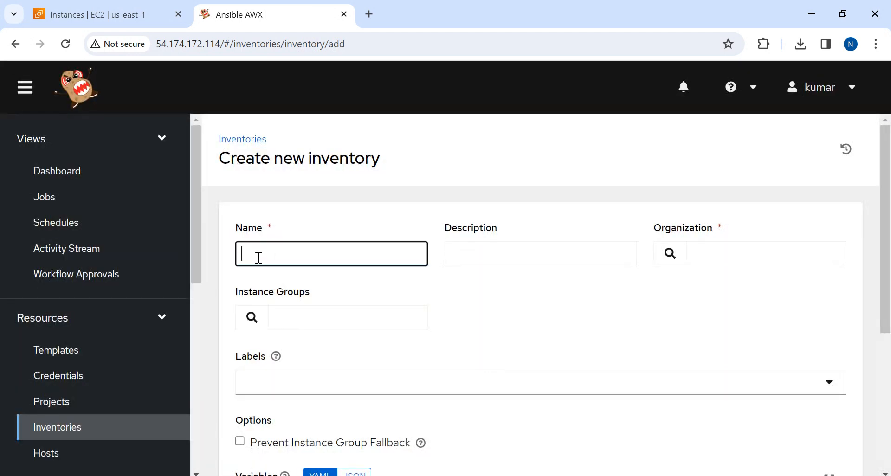
text(kumar)
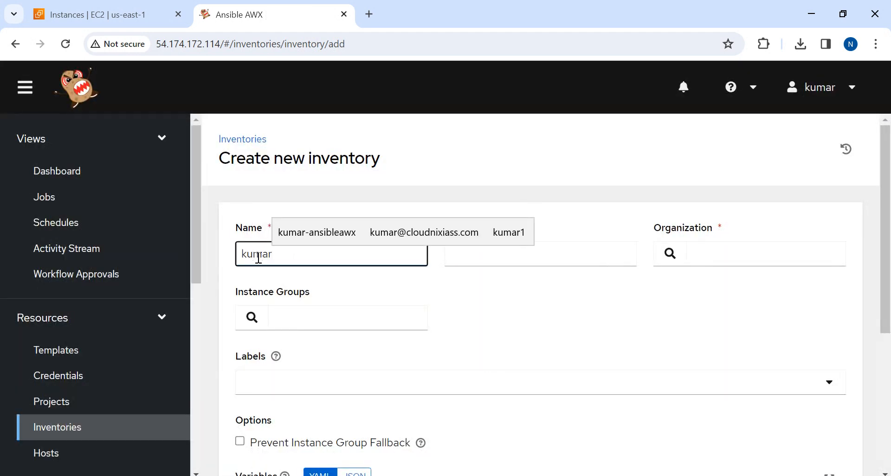
text(inventory)
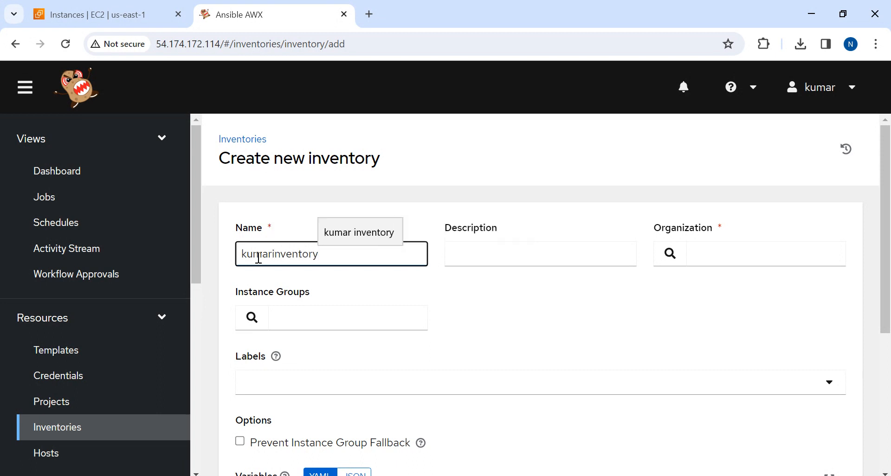
Copy the inventory's name kumarinventory into its description
key(ctrl+a)
key(ctrl+c)
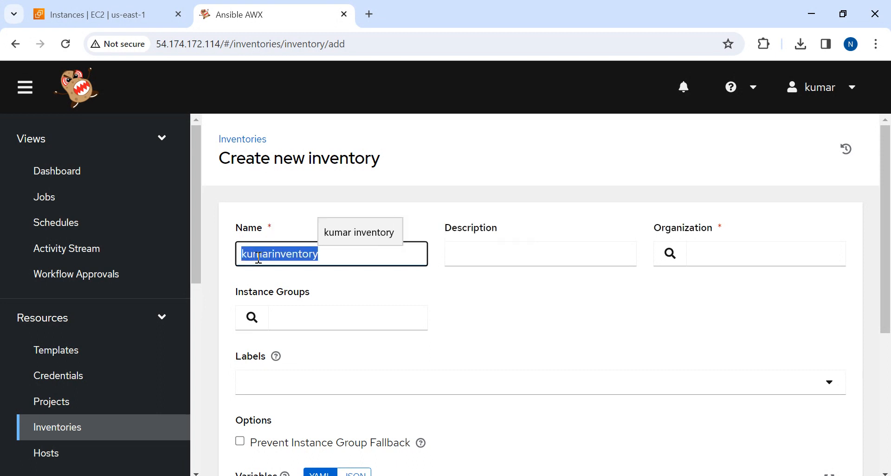
key(Tab)
key(ctrl+v)
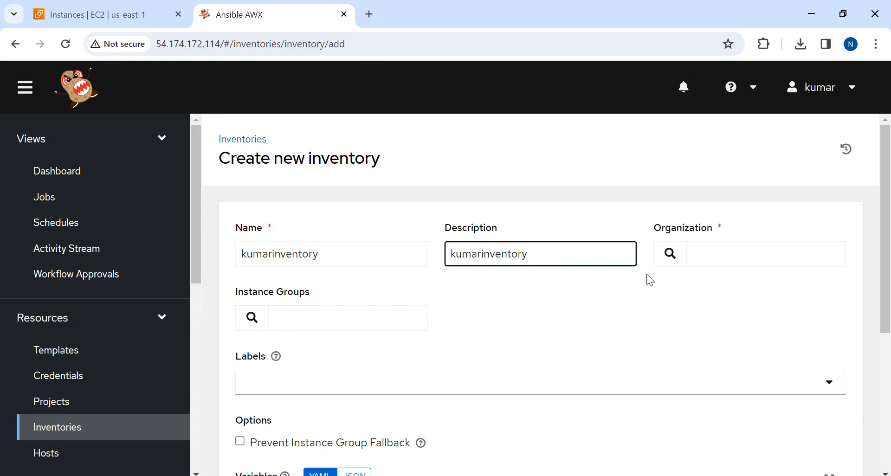
Assign the new inventory to the kumarorg organization and save it
click(670, 253)
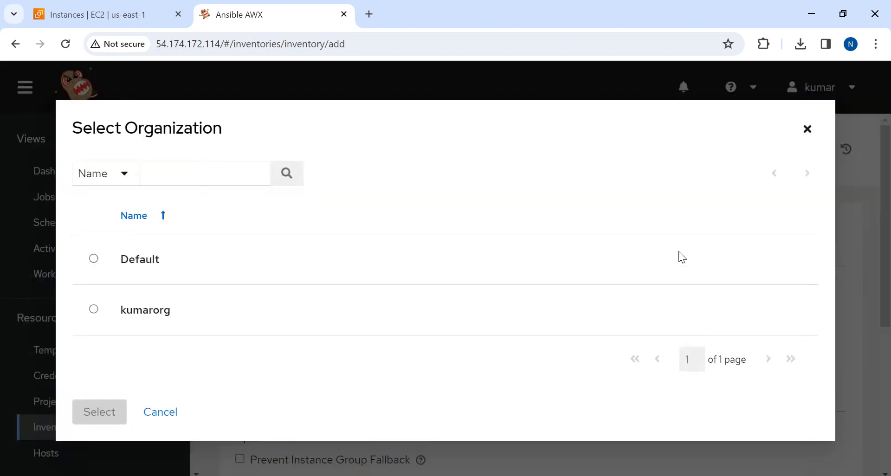
click(93, 310)
click(107, 426)
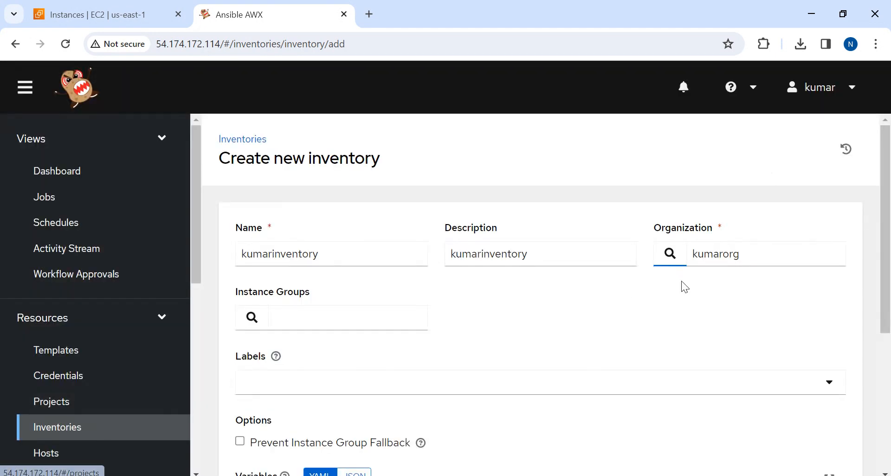
click(571, 317)
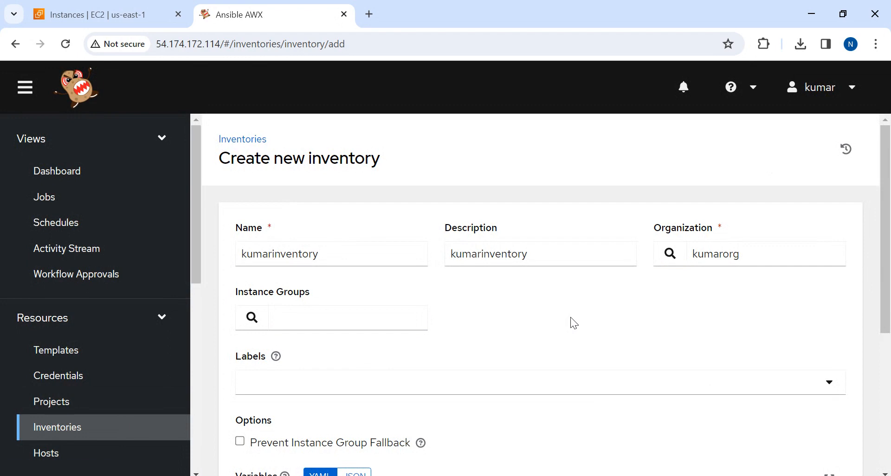
drag(887, 205, 887, 356)
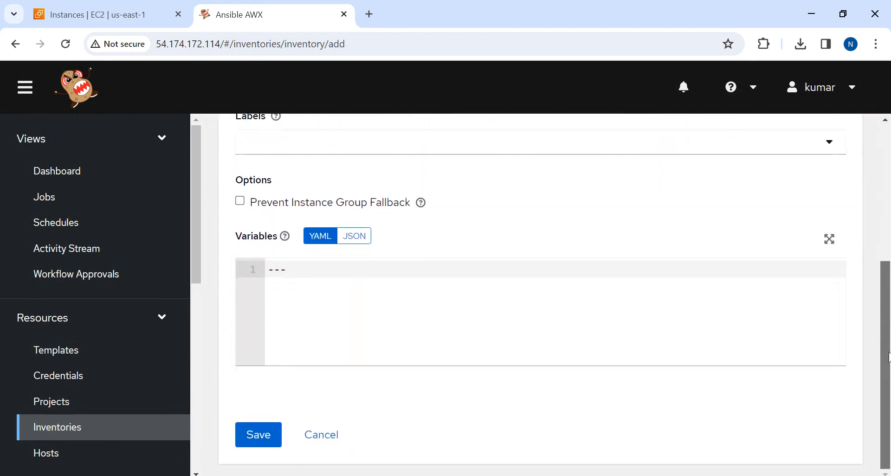
mouse_move(889, 417)
mouse_down()
mouse_move(888, 274)
mouse_move(887, 417)
mouse_up()
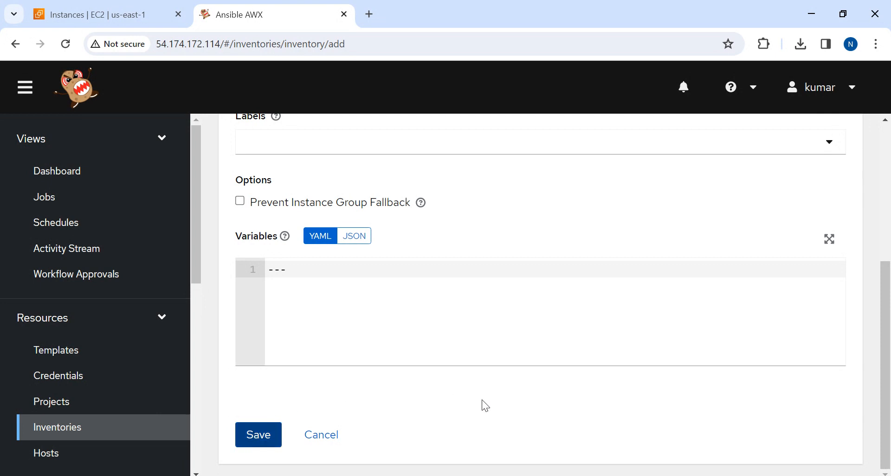
click(262, 427)
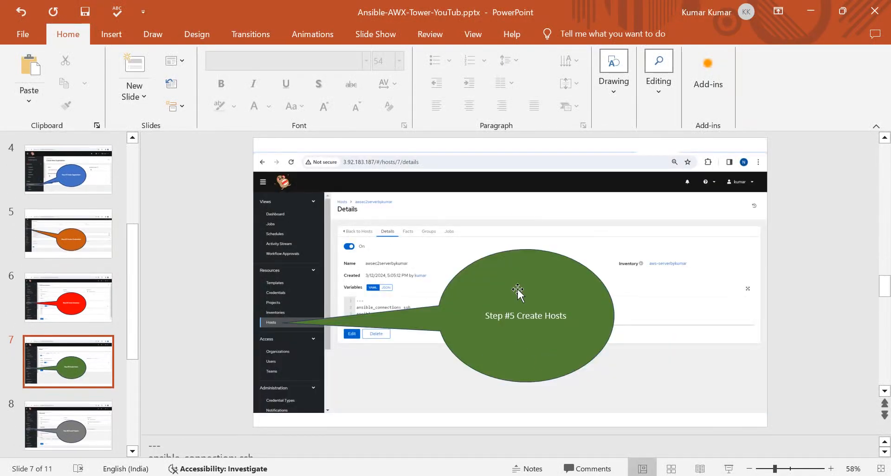
In PowerPoint, move slide 7's Step #5 Create Hosts callout to the slide's upper right and check it in the slide show
mouse_move(520, 290)
mouse_down()
mouse_move(652, 201)
mouse_move(678, 243)
mouse_move(682, 221)
mouse_move(670, 195)
mouse_up()
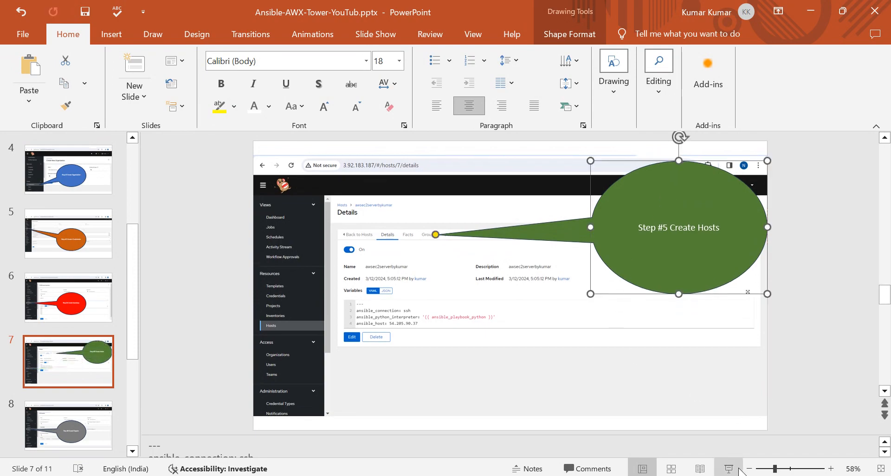
click(738, 469)
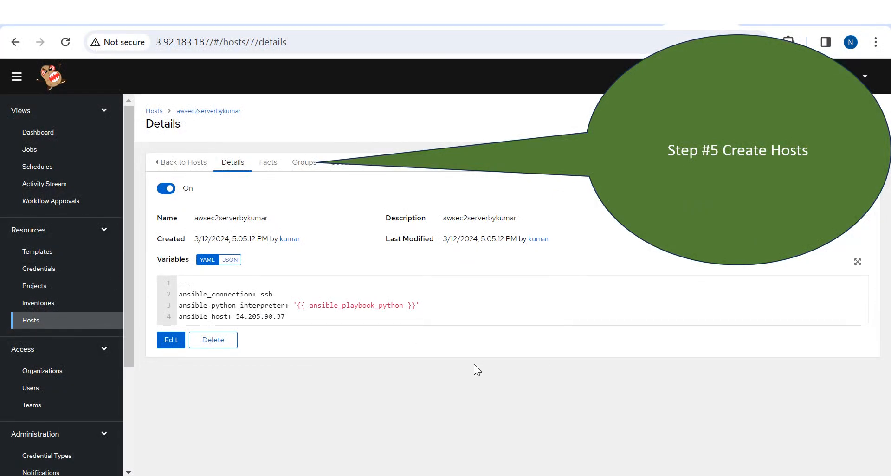
key(Escape)
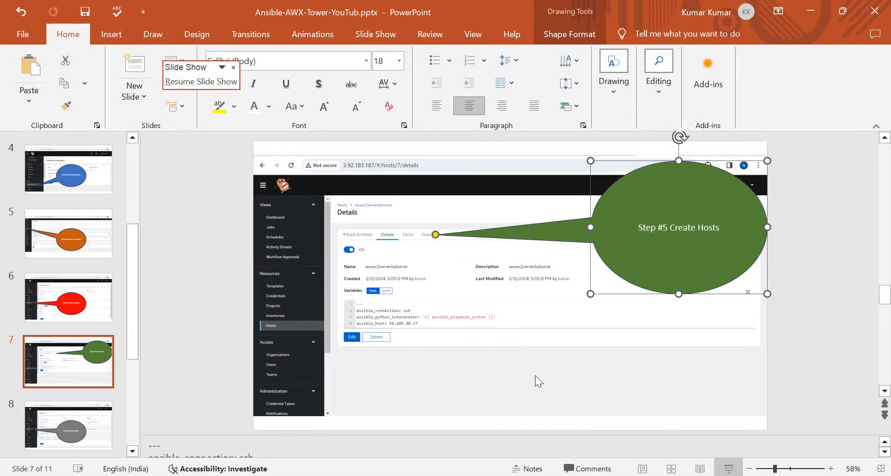
Switch to AWX in the browser, start a new host in the Resources section's Hosts and name it kumarhosts
key(alt+Tab)
key(alt+Tab)
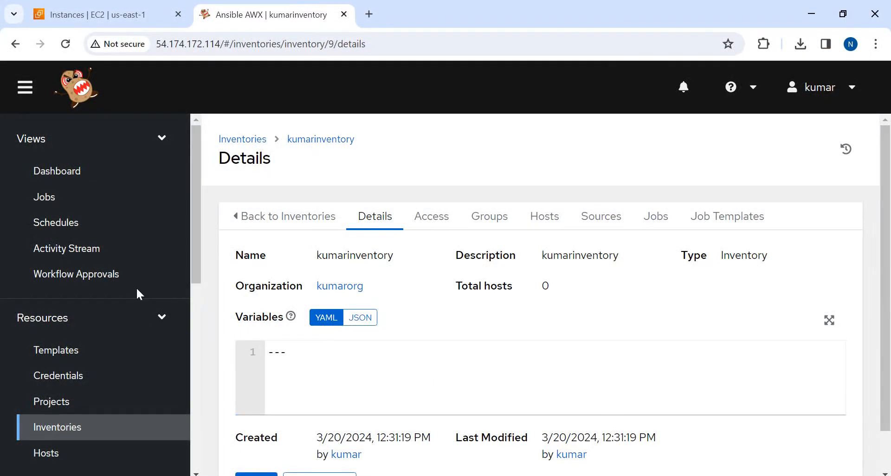
click(44, 453)
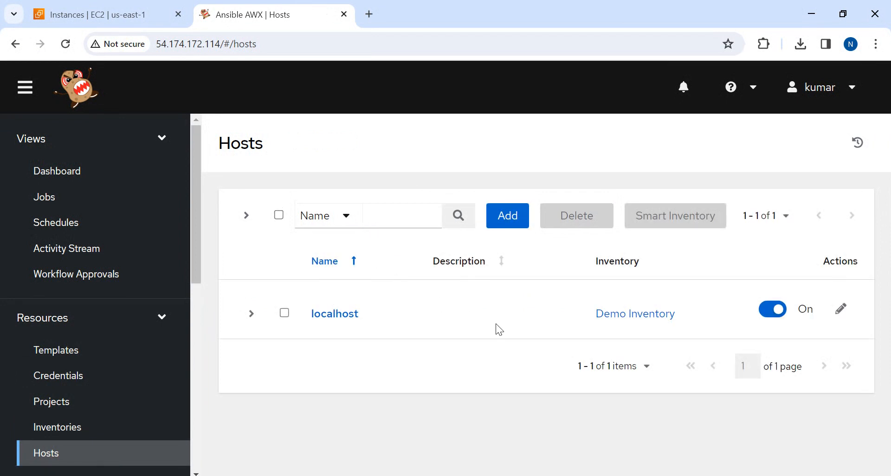
click(509, 216)
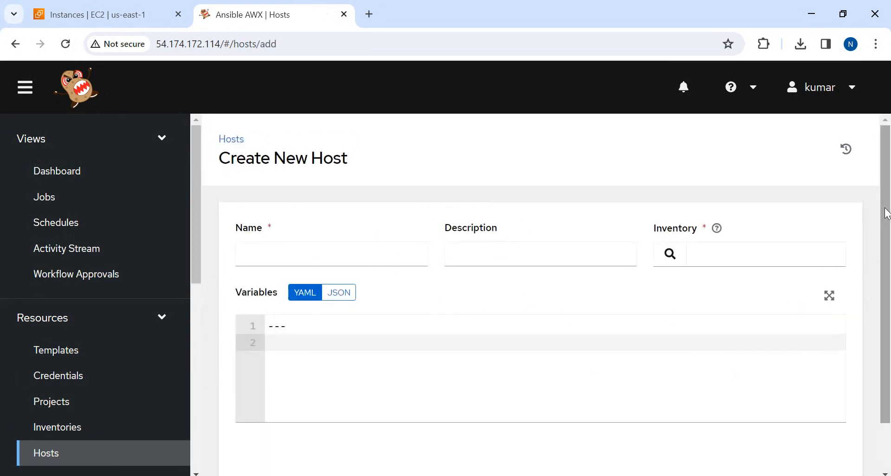
scroll(886, 214, down, 2)
click(281, 192)
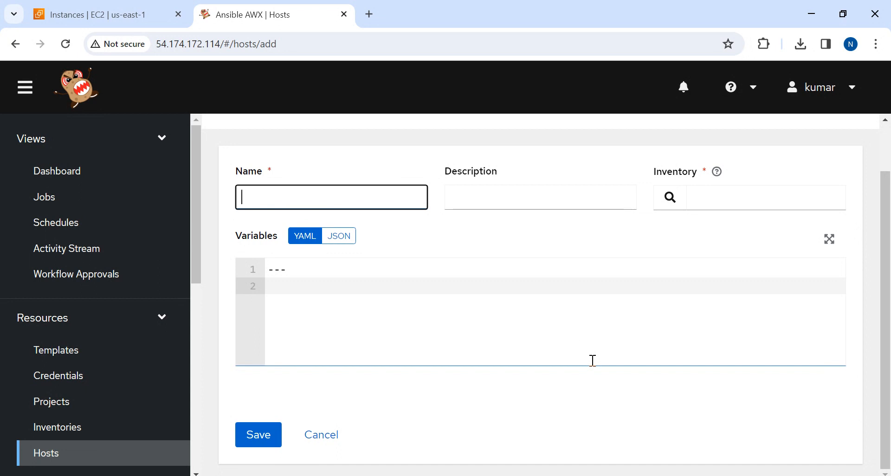
text(a)
key(BackSpace)
text(kum)
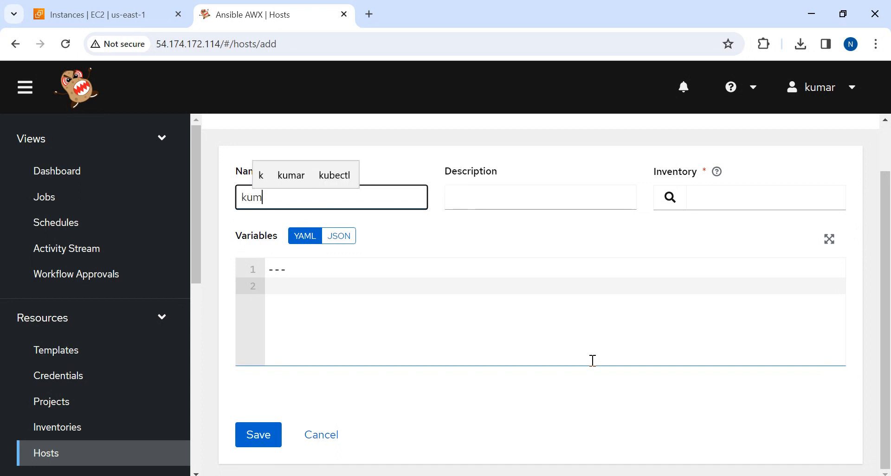
text(arnos)
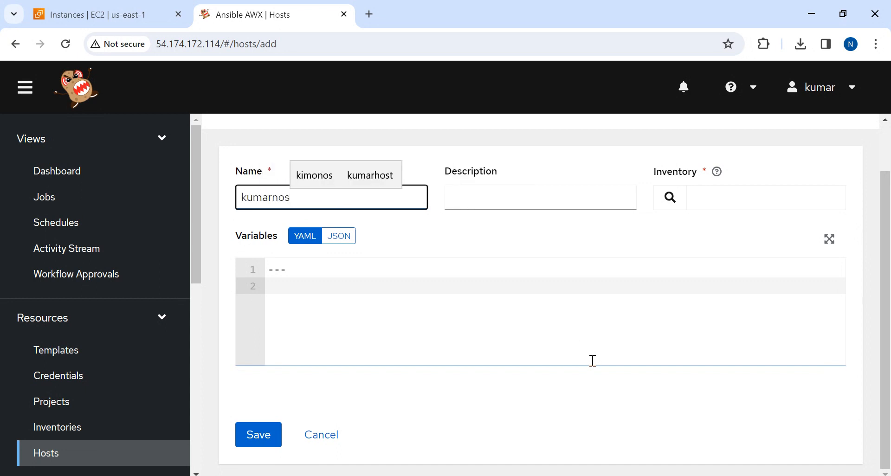
key(BackSpace)
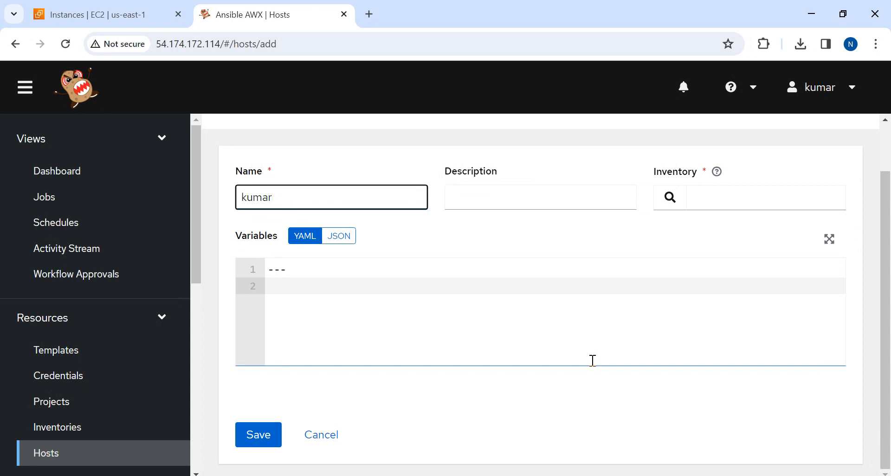
text(hosts)
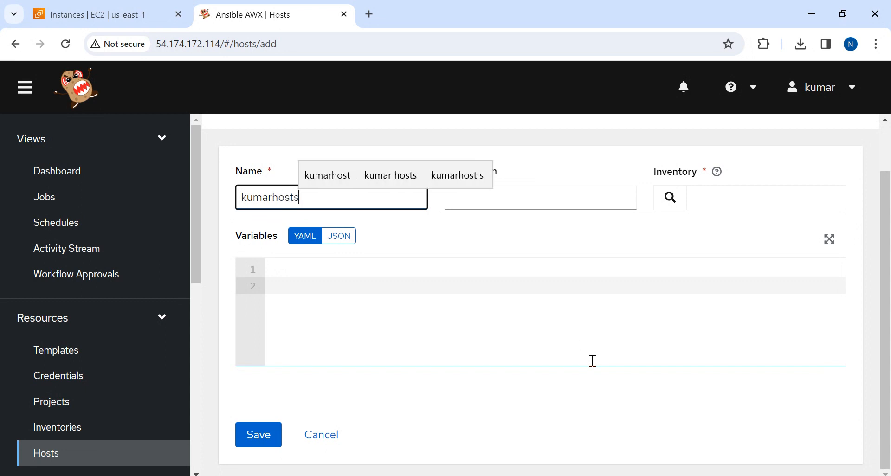
Copy the host's name kumarhosts into its description and assign the host to kumarinventory
key(ctrl+a)
key(ctrl+c)
key(Tab)
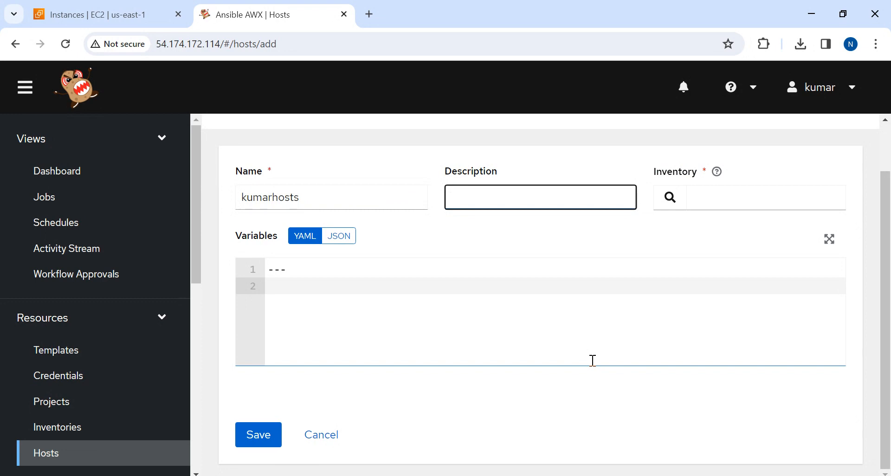
key(ctrl+v)
click(670, 198)
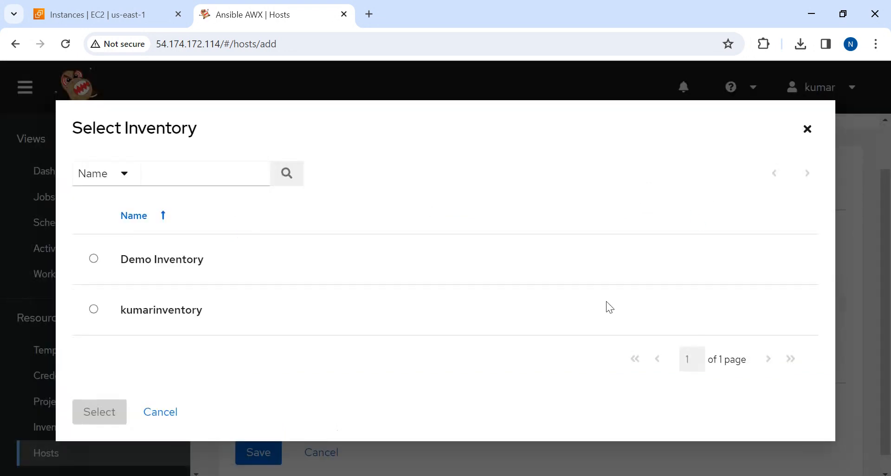
click(94, 310)
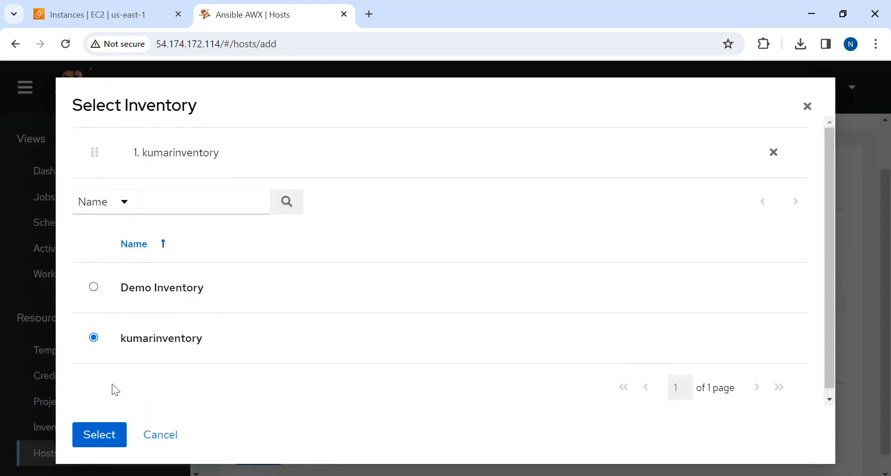
click(96, 433)
Add ansible_connection: ssh to the host's YAML variables below the --- line, consulting the example on PowerPoint slide 7
click(321, 287)
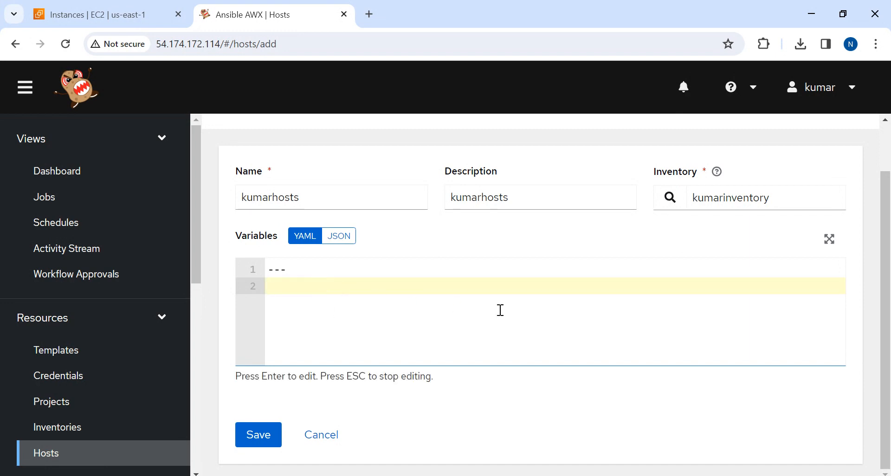
key(alt+Tab)
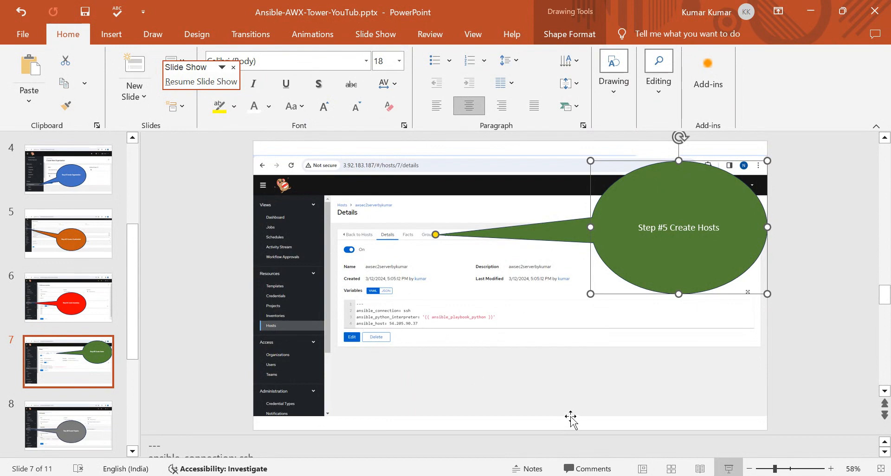
key(alt+Tab)
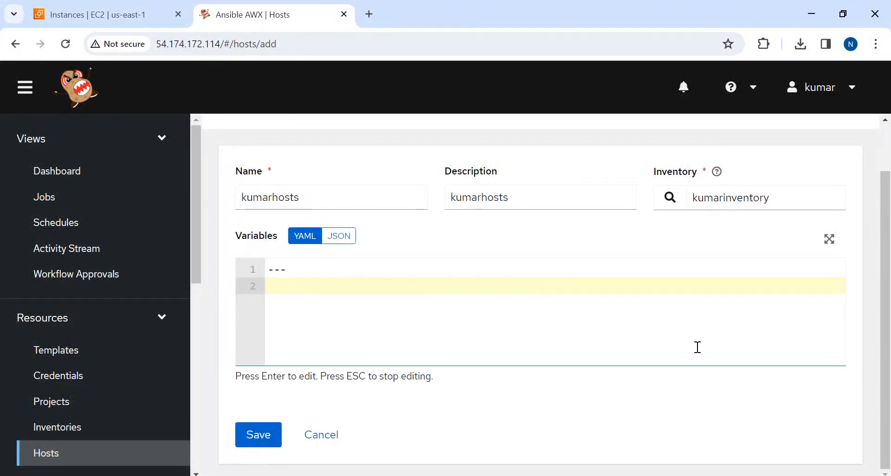
text(ansible)
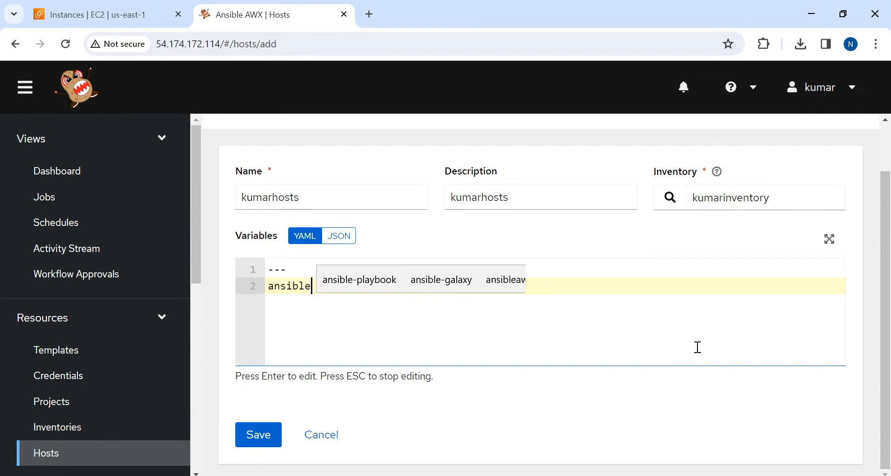
text(_c)
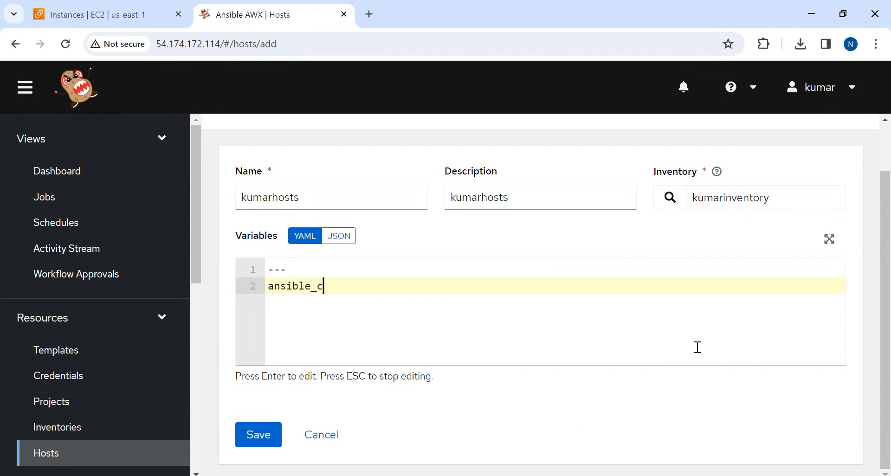
text(onnection)
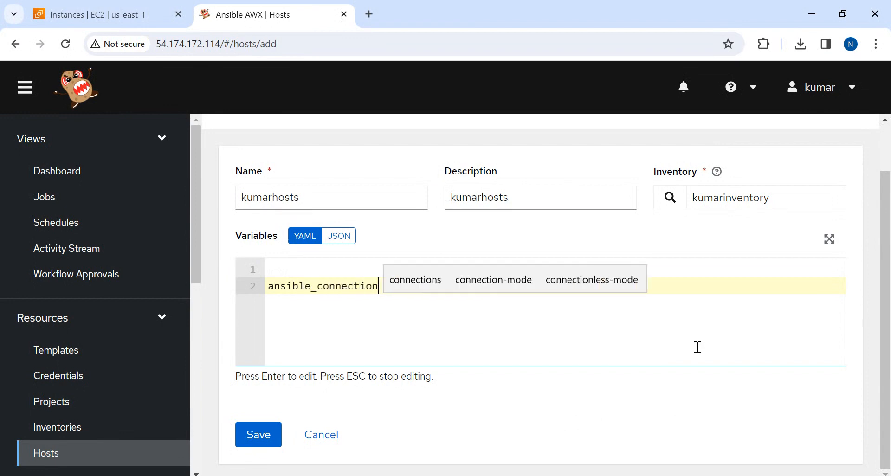
text(: s)
key(alt+Tab)
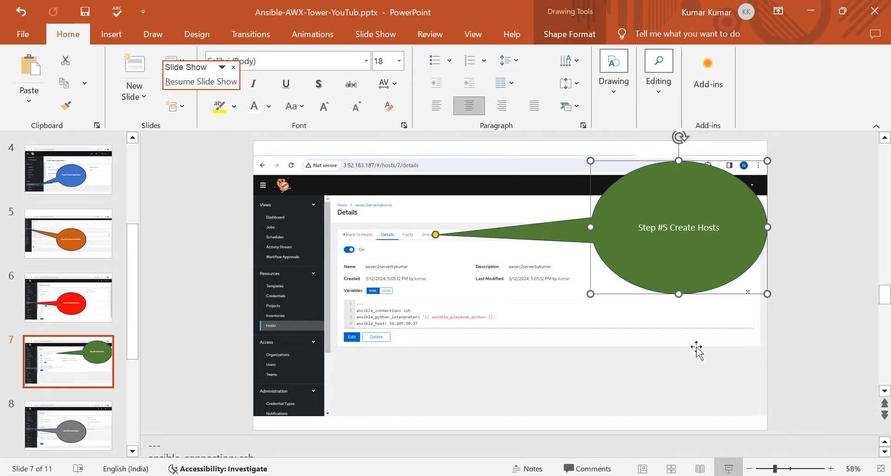
key(alt+Tab)
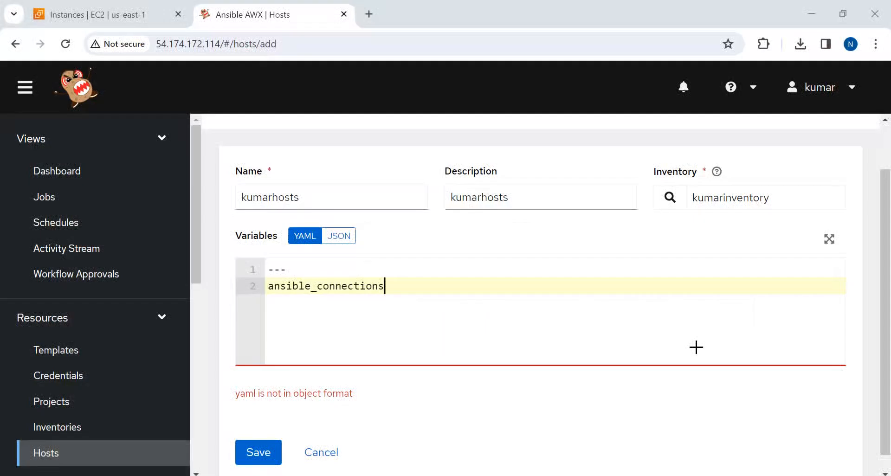
key(BackSpace)
text(: ssh)
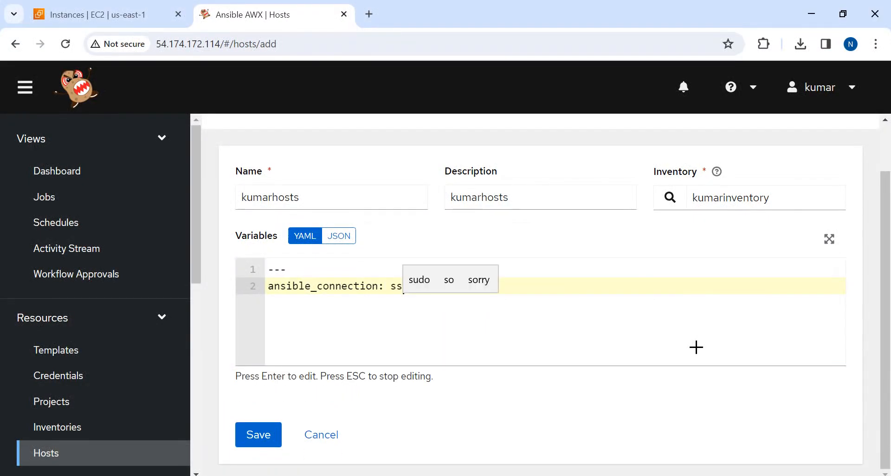
key(Return)
Enter the variable key ansilbe_python_interpreter: on the third line of the YAML variables, checking the spelling against the PowerPoint slide
key(alt+Tab)
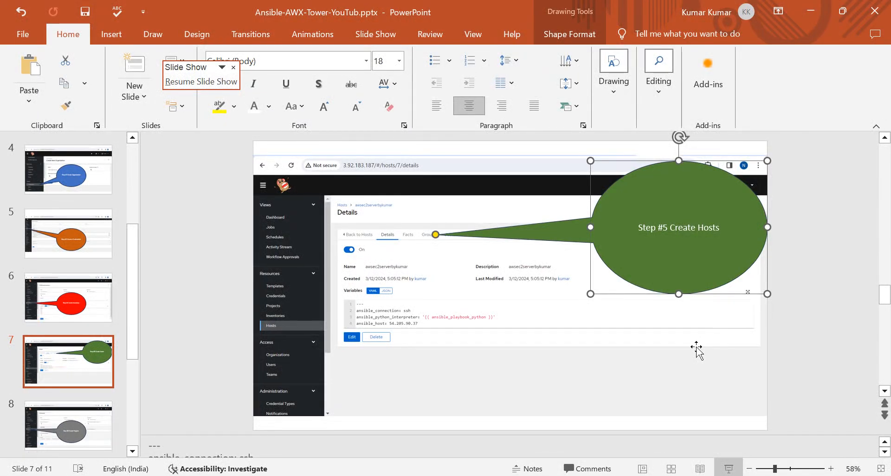
key(alt+Tab)
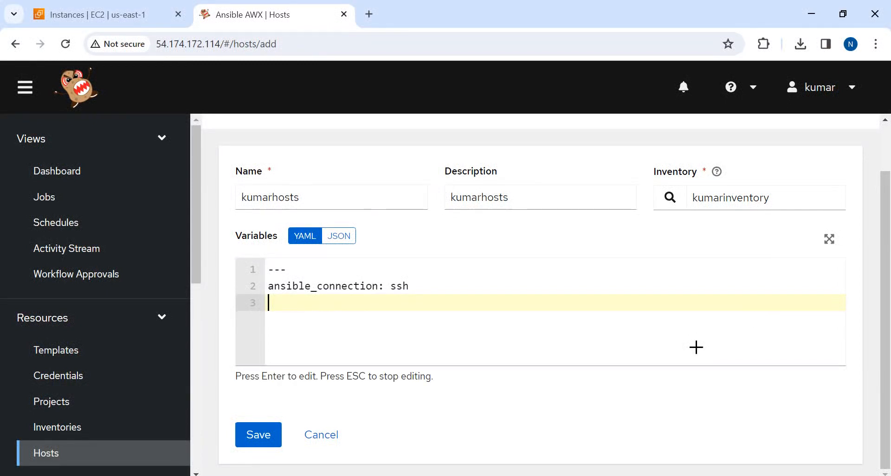
text(ansilbe)
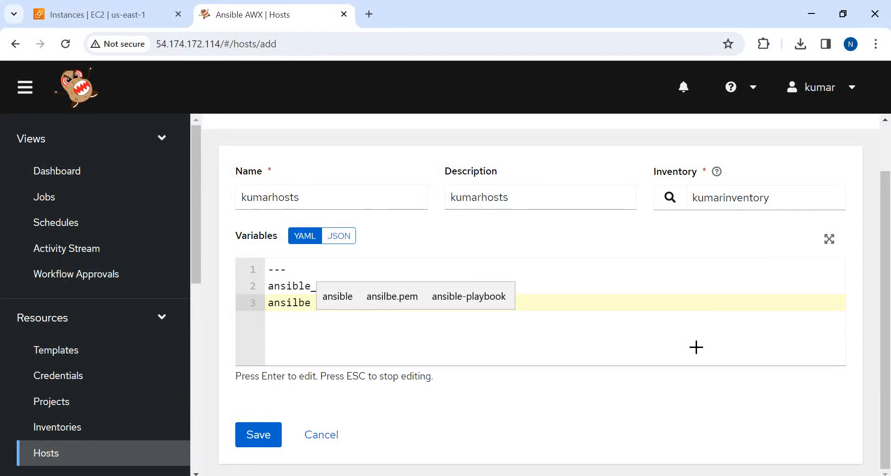
text(_python)
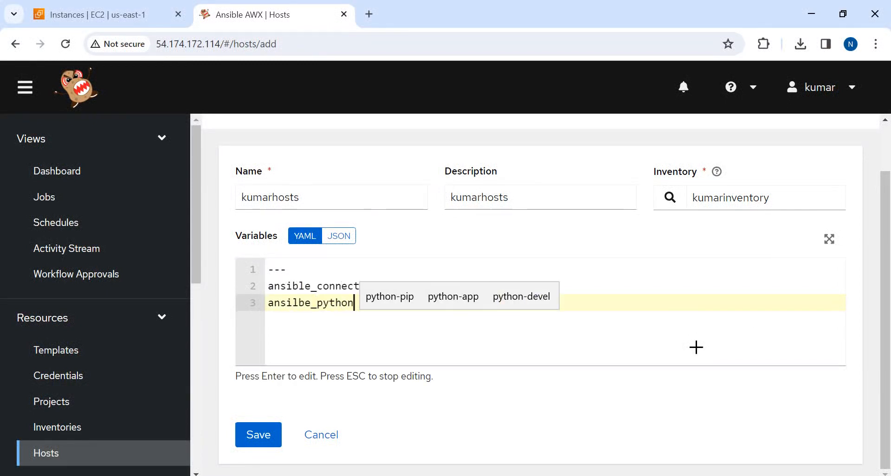
text(_)
key(alt+Tab)
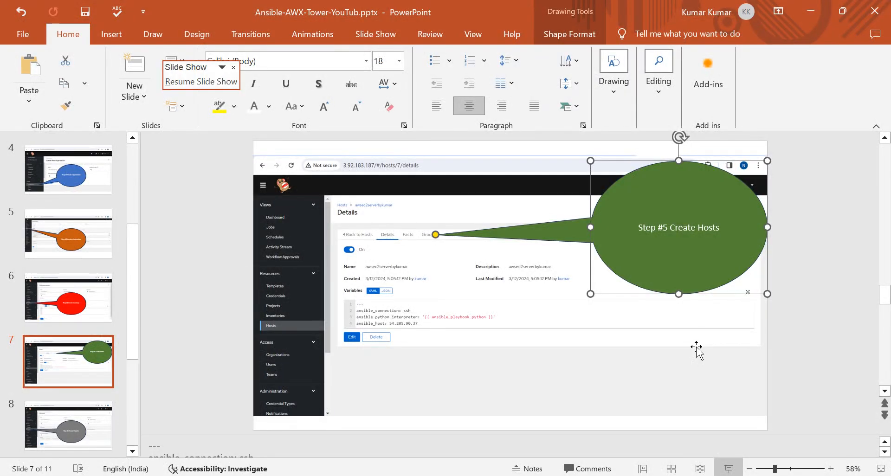
key(alt+Tab)
text(inte)
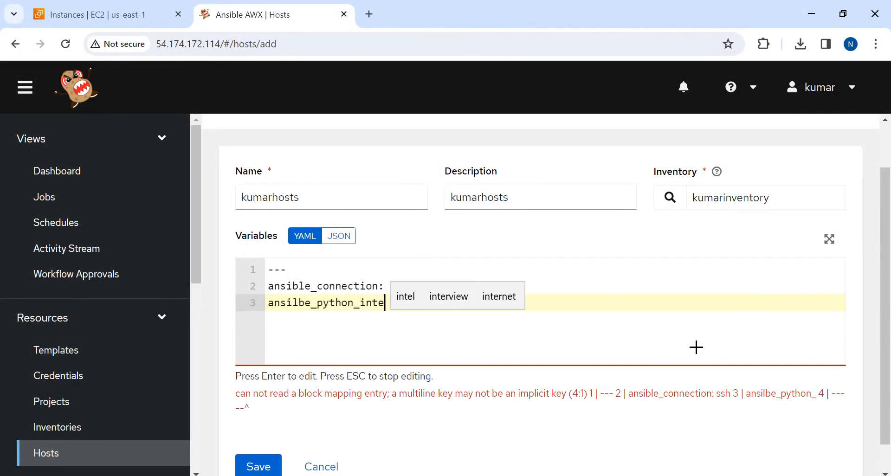
text(rpr)
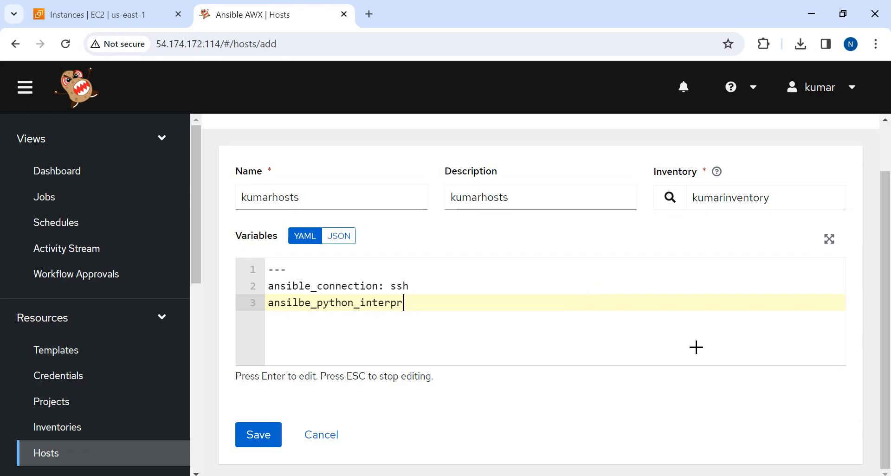
key(alt+Tab)
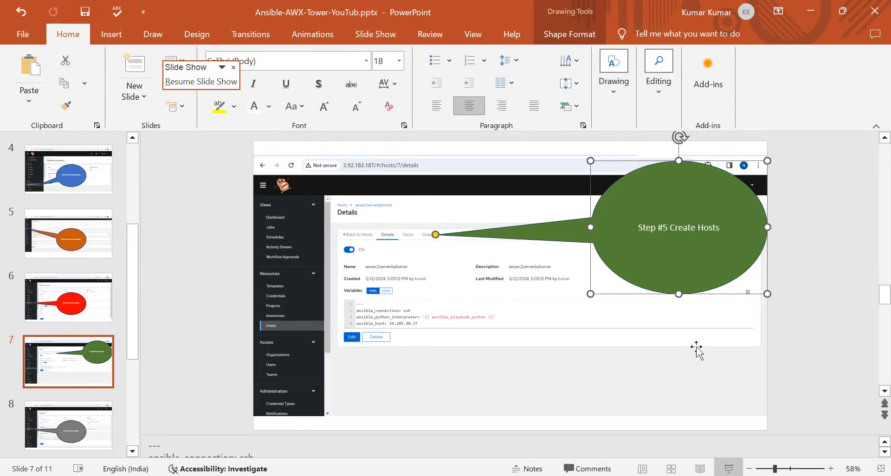
key(alt+Tab)
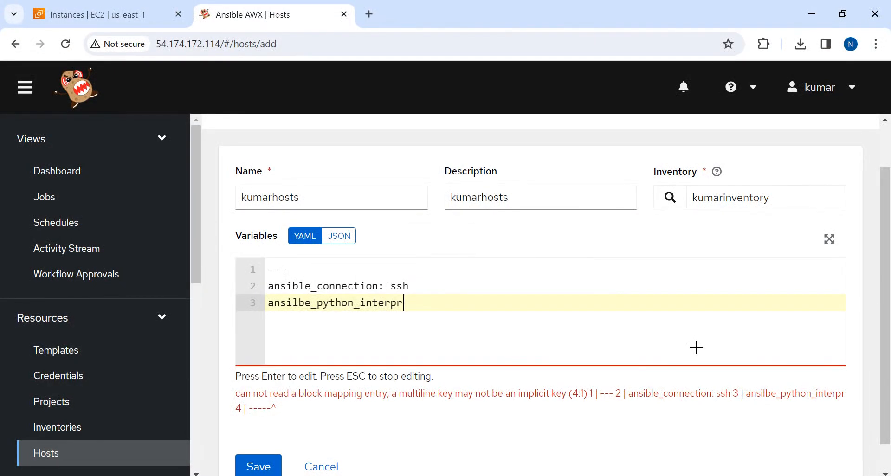
text(e)
key(alt+Tab)
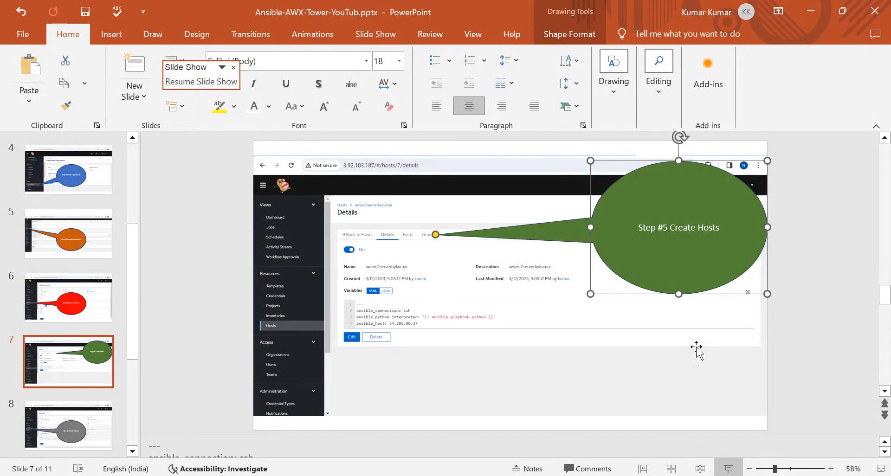
key(alt+Tab)
text(r:)
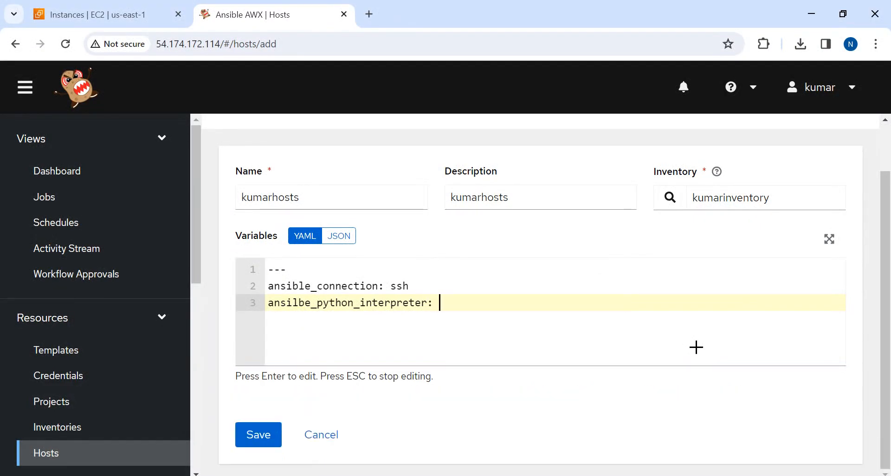
Give the Python interpreter variable the quoted value '{{ ansilbe_playbook_python }}', using the PowerPoint slide's example as reference
key(alt+Tab)
key(alt+Tab)
key(Return)
key(BackSpace)
text('{{)
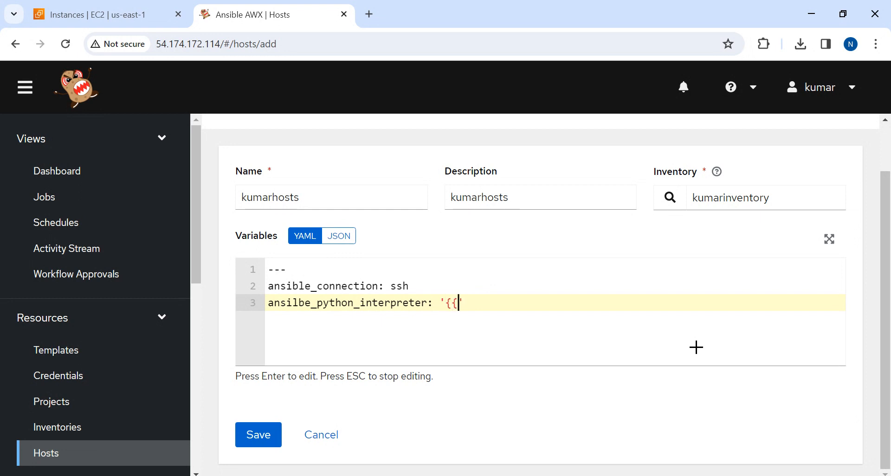
text( }})
key(Left)
key(Left)
key(alt+Tab)
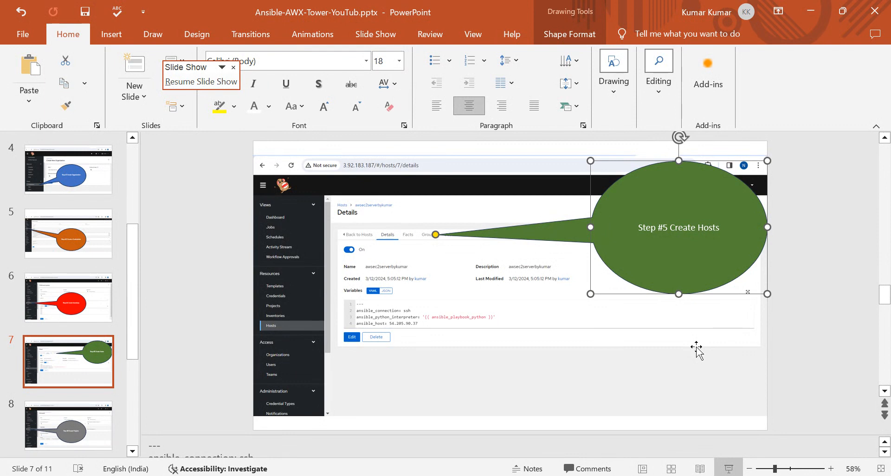
key(alt+Tab)
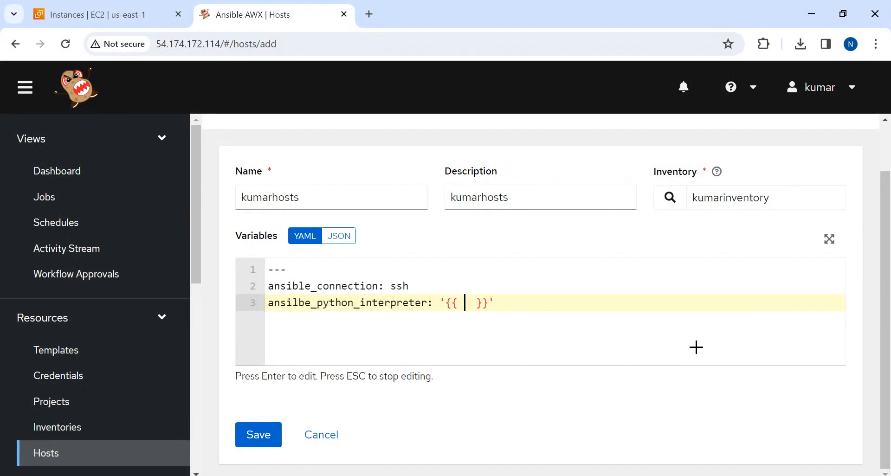
text(ansilbe_)
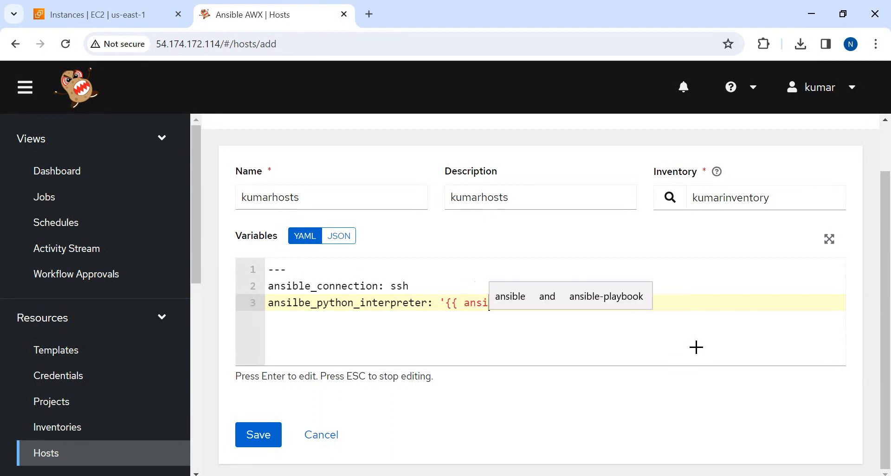
text(pla)
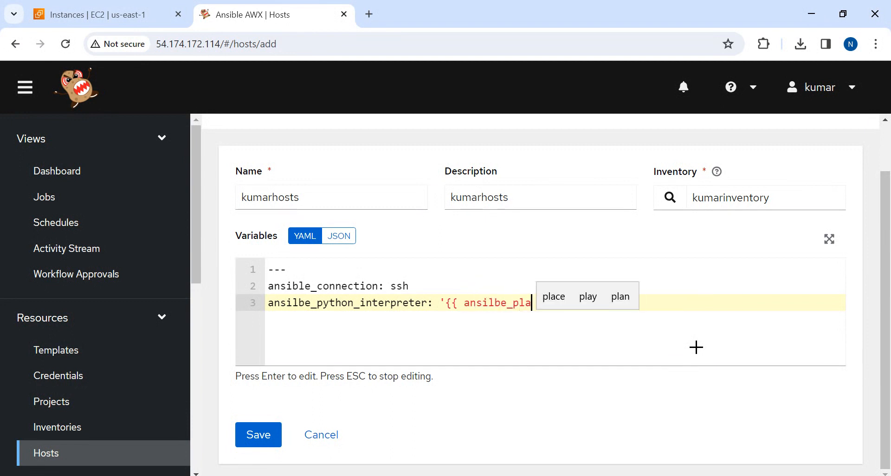
text(ybook_python)
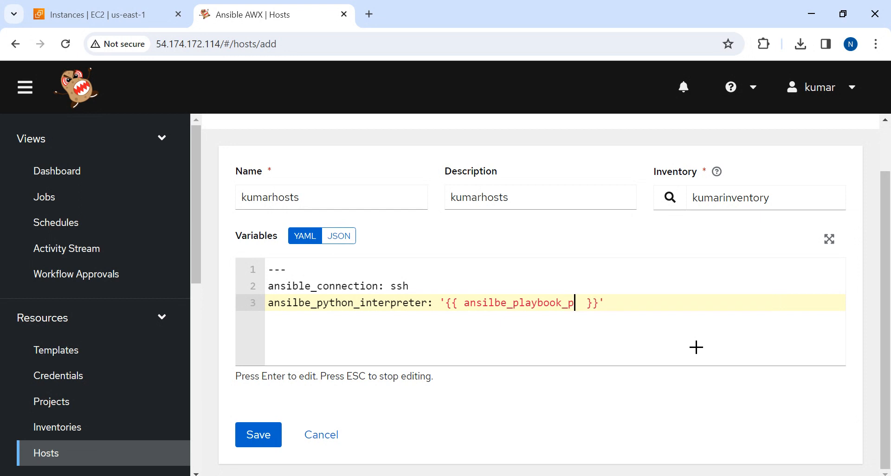
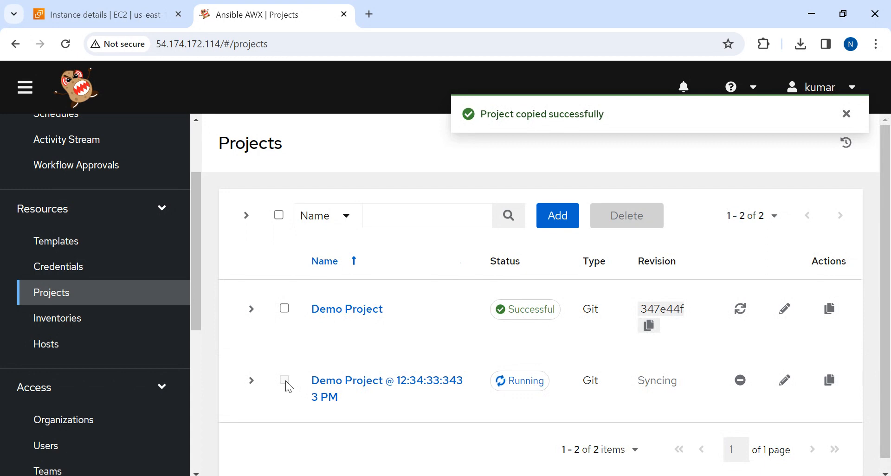
Edit the copied Demo Project, rename it kumarproject and use the same text as its description
click(333, 394)
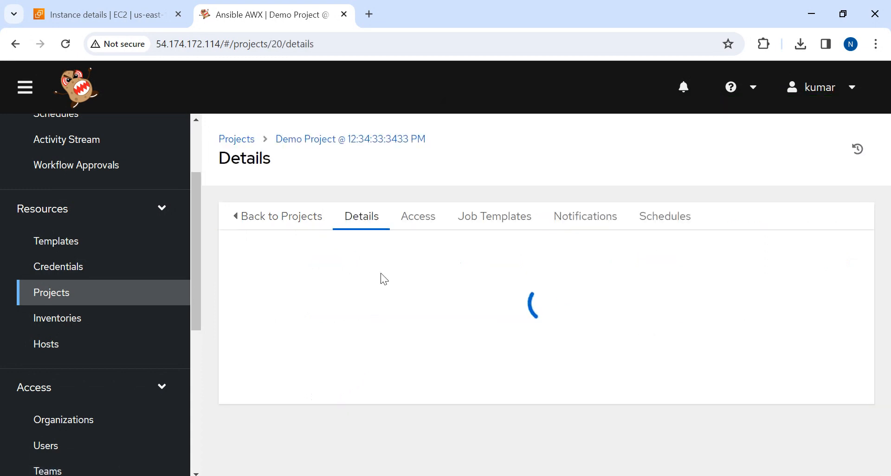
scroll(456, 400, down, 2)
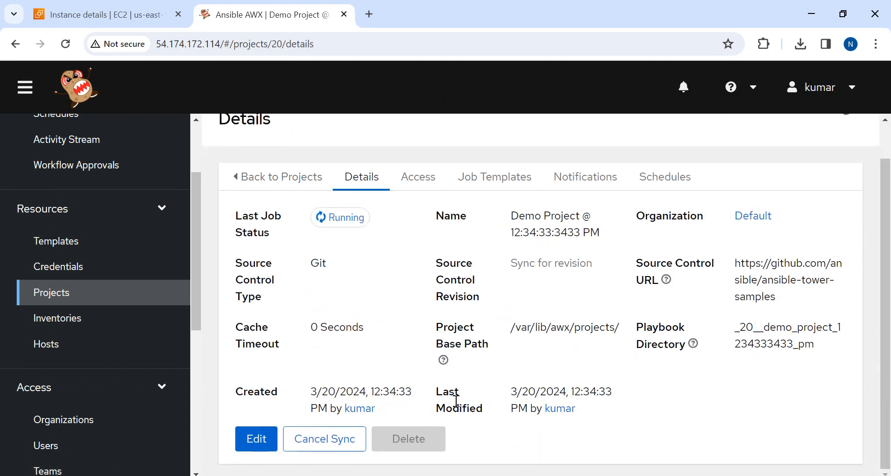
click(257, 438)
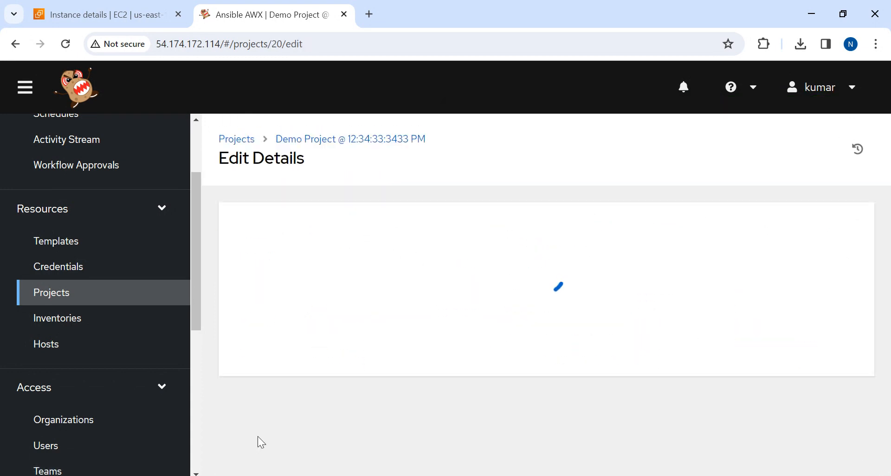
click(381, 255)
key(ctrl+a)
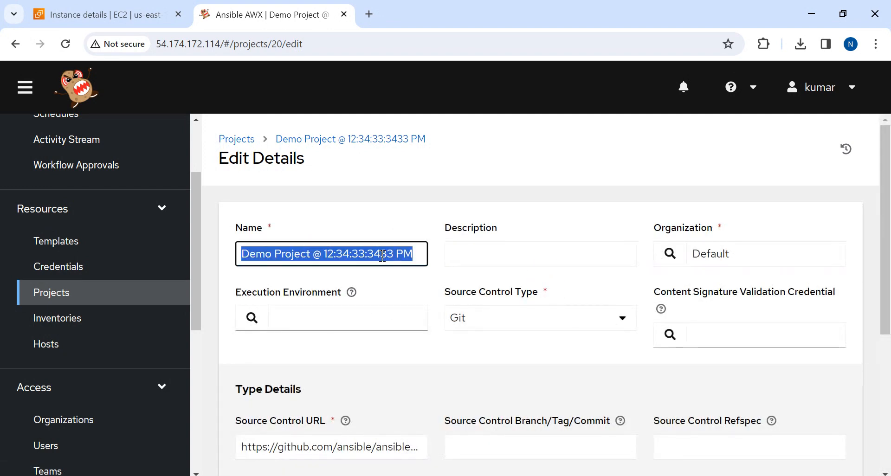
key(BackSpace)
text(kumarp)
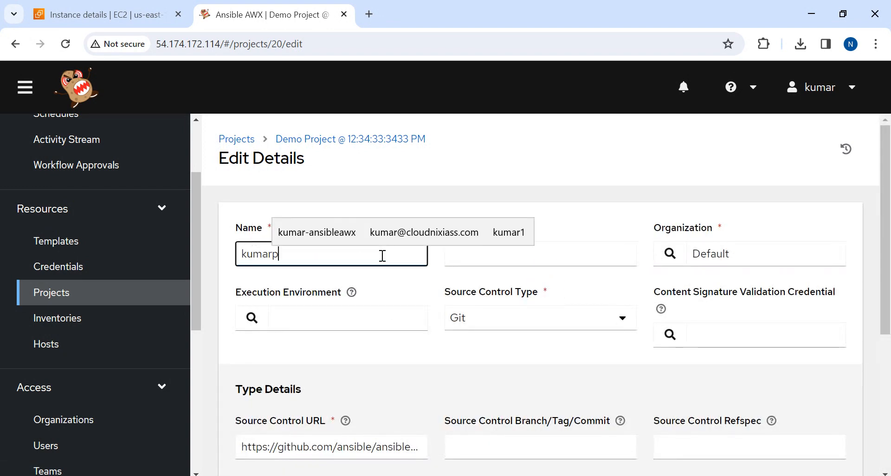
text(roject)
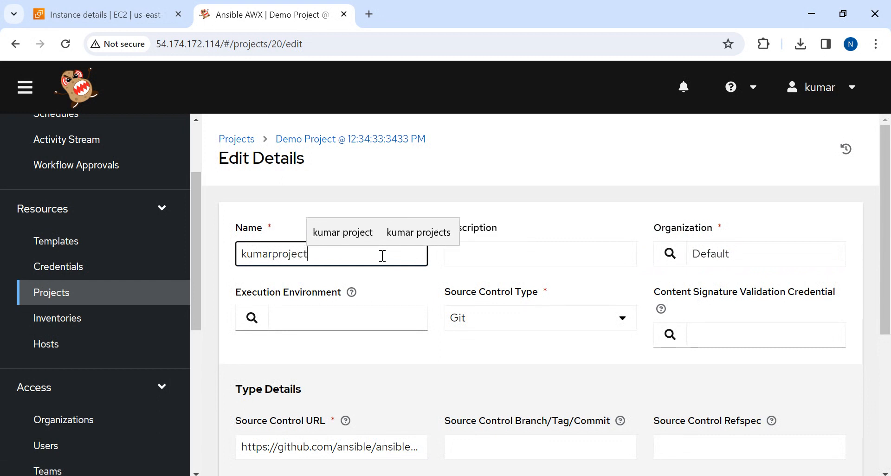
key(ctrl+a)
key(ctrl+c)
key(Tab)
key(ctrl+v)
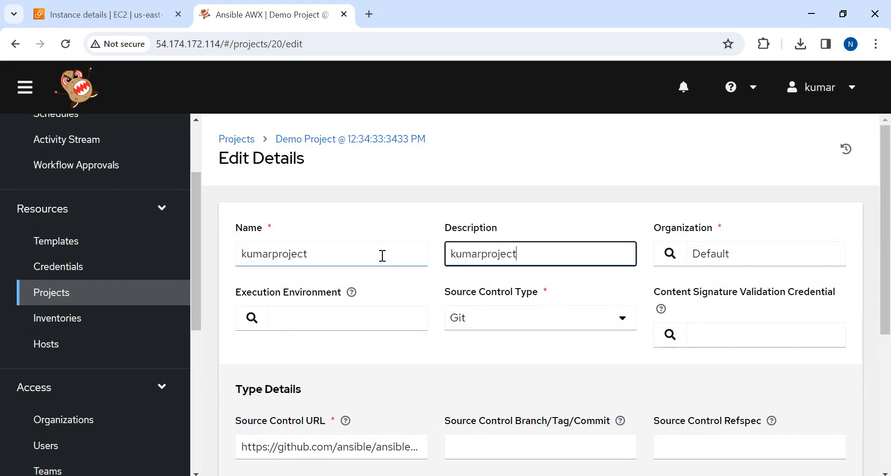
Assign kumarproject to the kumarorg organization
key(Tab)
click(680, 263)
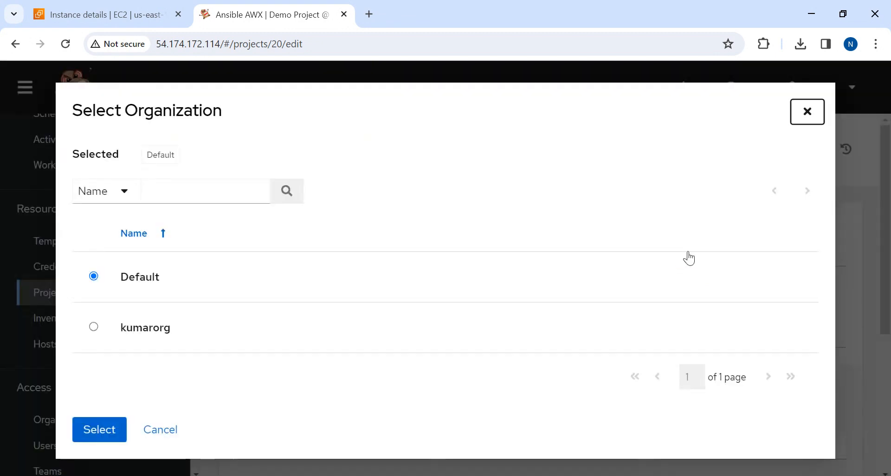
click(93, 327)
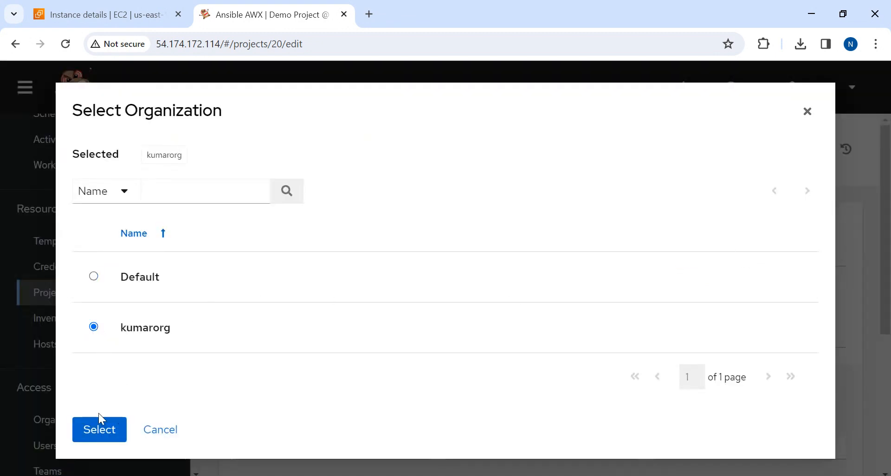
click(99, 427)
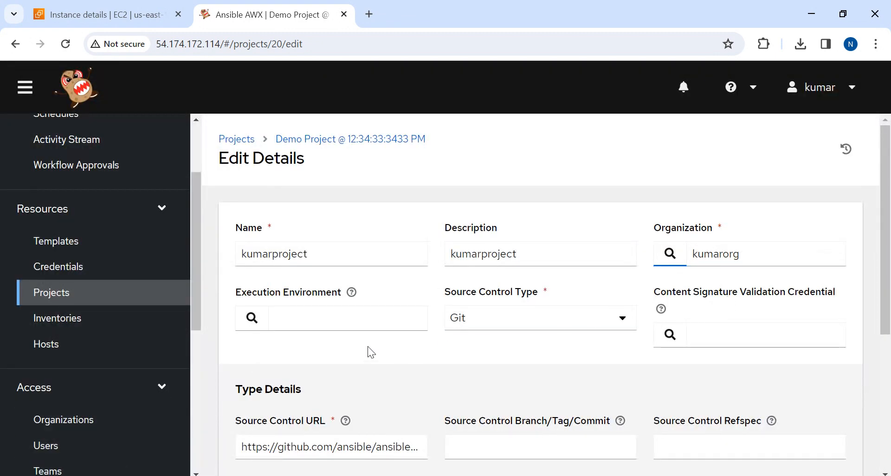
Look through the available source control types for the project, leaving Git selected
scroll(884, 260, down, 2)
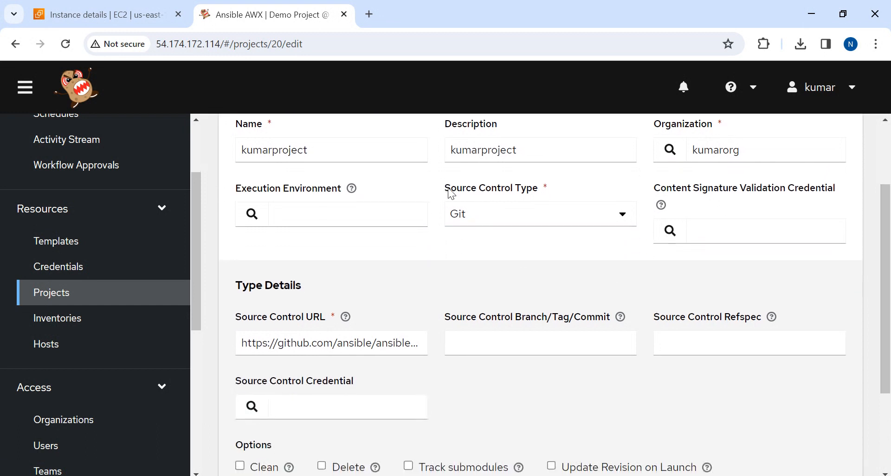
drag(451, 194, 567, 189)
click(542, 240)
click(525, 217)
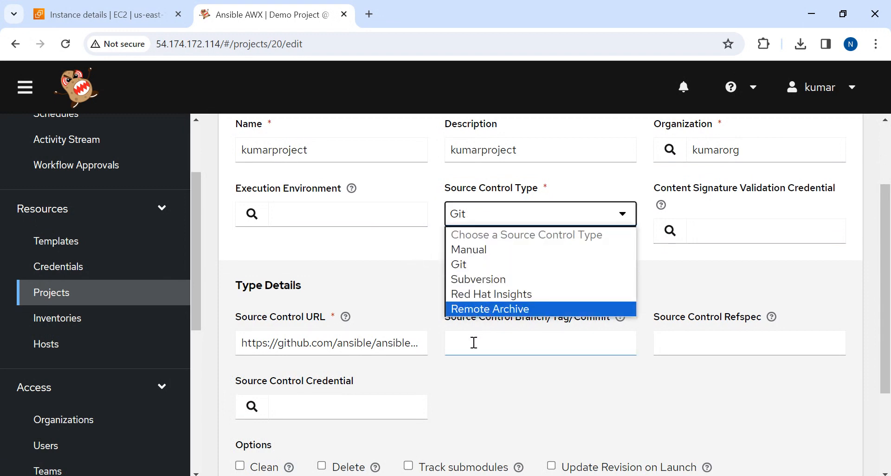
click(383, 256)
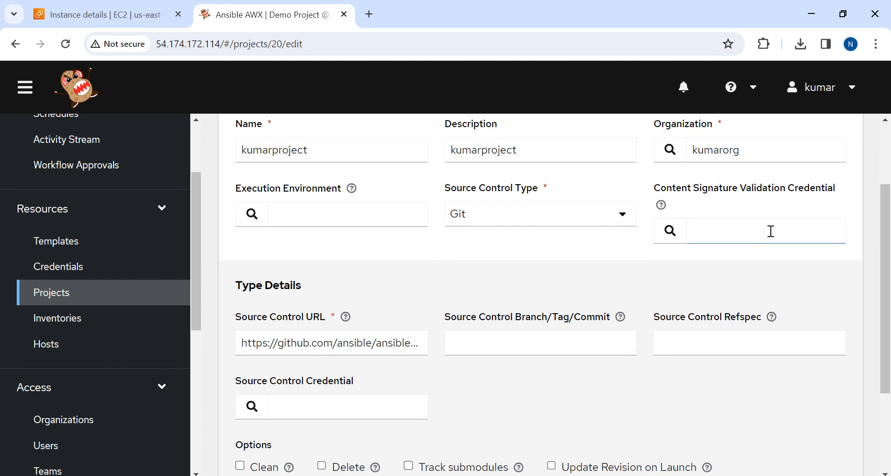
Open the project's source control URL in a new browser tab and examine the hello_world.yml playbook on GitHub
drag(889, 244, 890, 305)
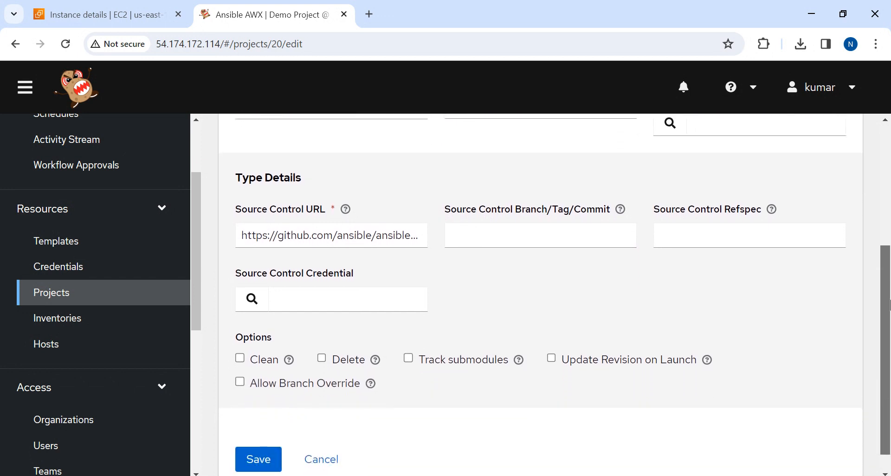
click(261, 236)
drag(244, 235, 461, 241)
key(ctrl+c)
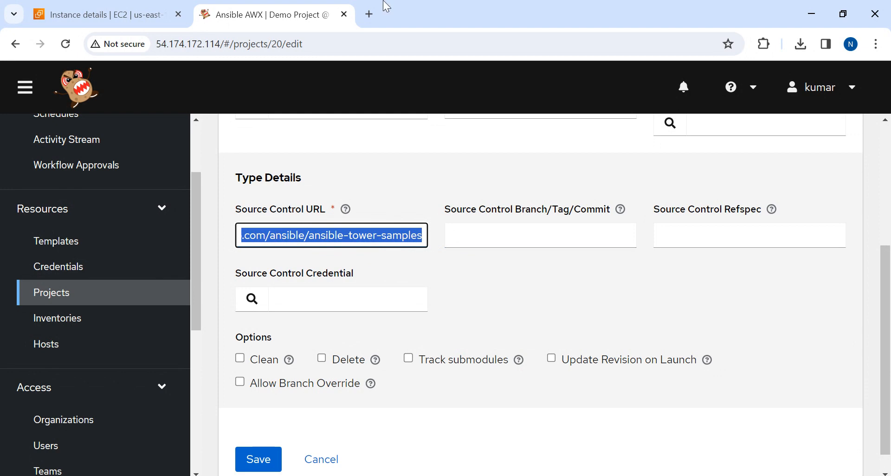
click(374, 13)
key(ctrl+v)
key(Return)
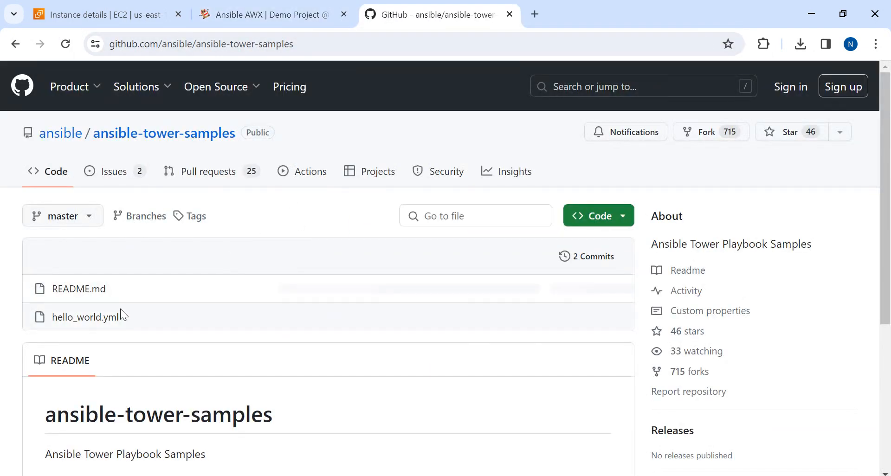
click(95, 319)
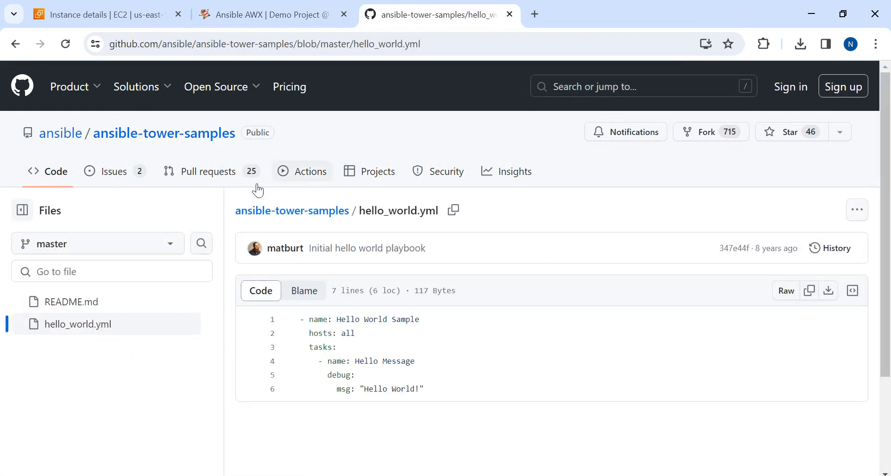
key(ctrl+a)
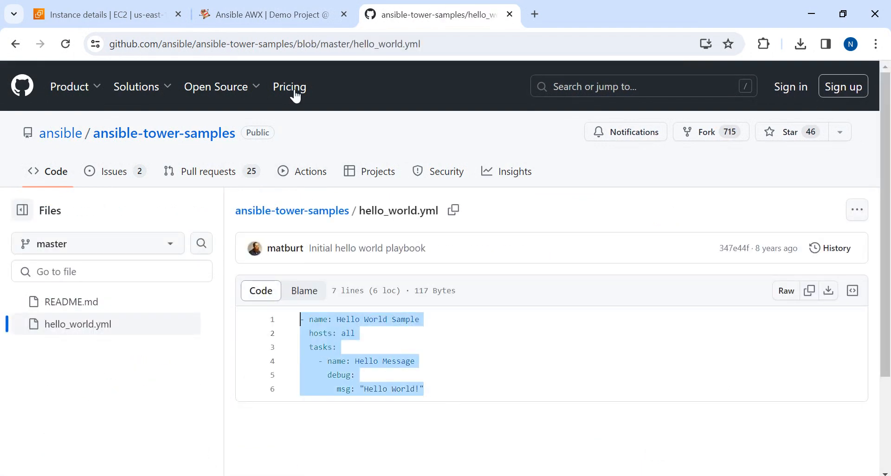
Return to the AWX project form, leave the source control credential empty and save kumarproject
click(259, 13)
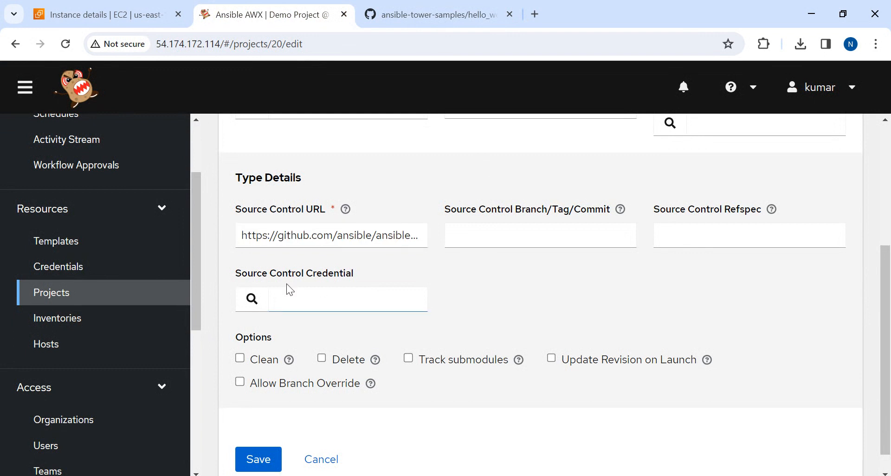
drag(235, 273, 804, 316)
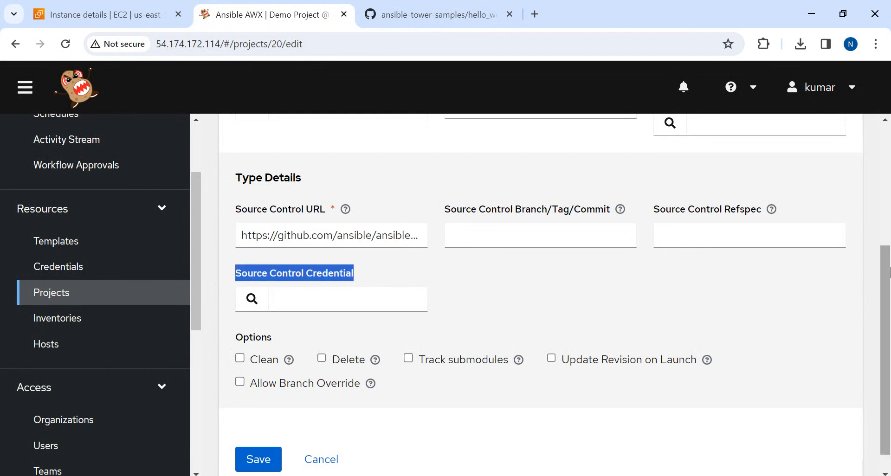
drag(889, 290, 889, 306)
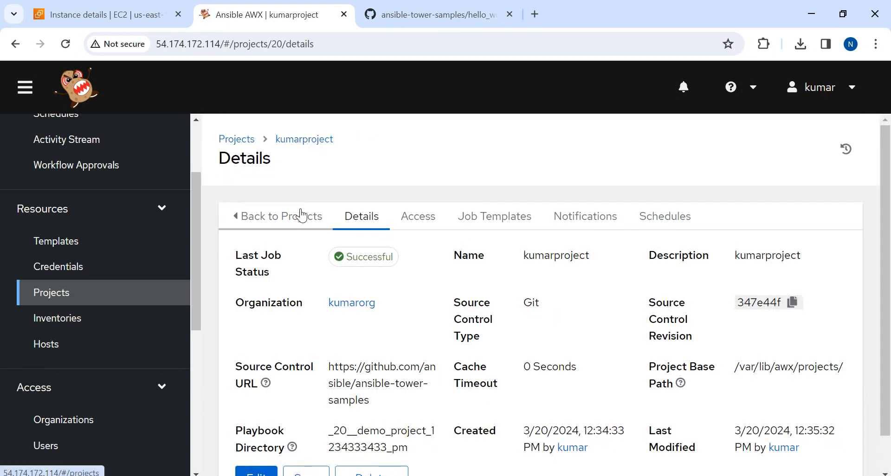
Review the source control URL and project base path in kumarproject's details
scroll(603, 308, down, 1)
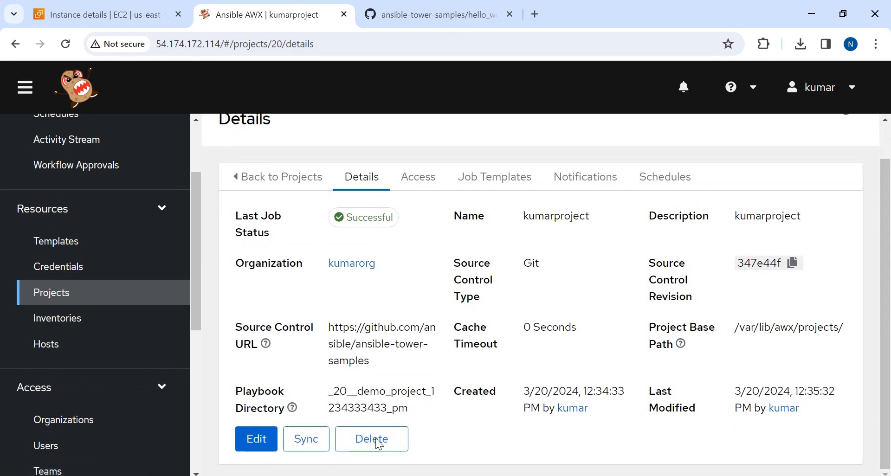
click(294, 442)
drag(327, 328, 385, 366)
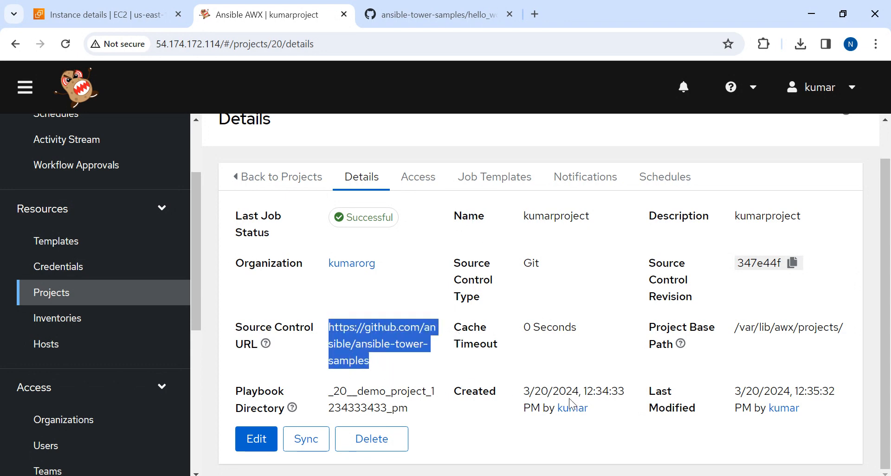
drag(734, 328, 863, 331)
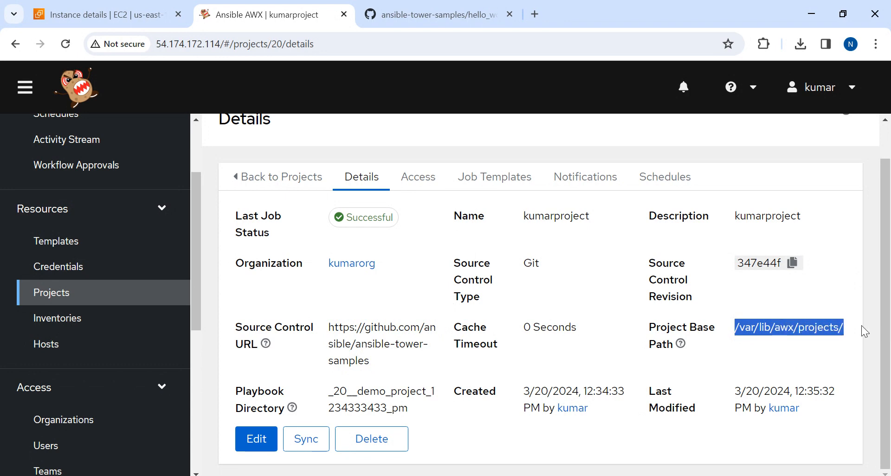
click(752, 304)
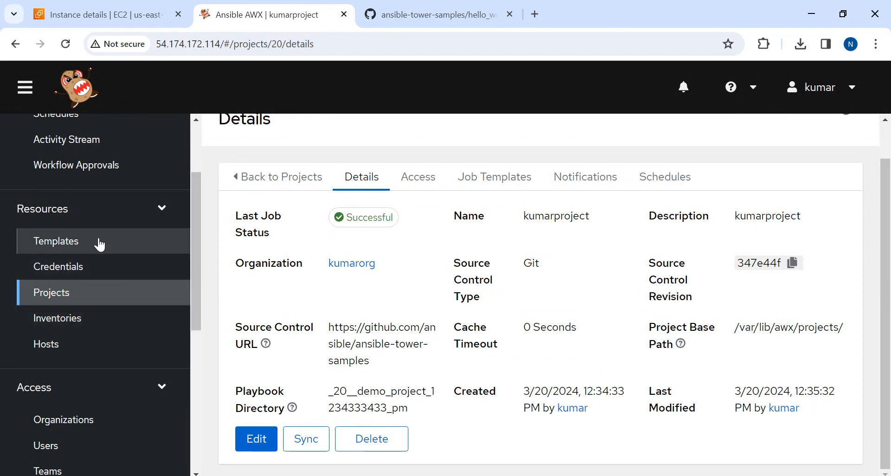
Duplicate the Demo Job Template and open the copy for editing
click(82, 241)
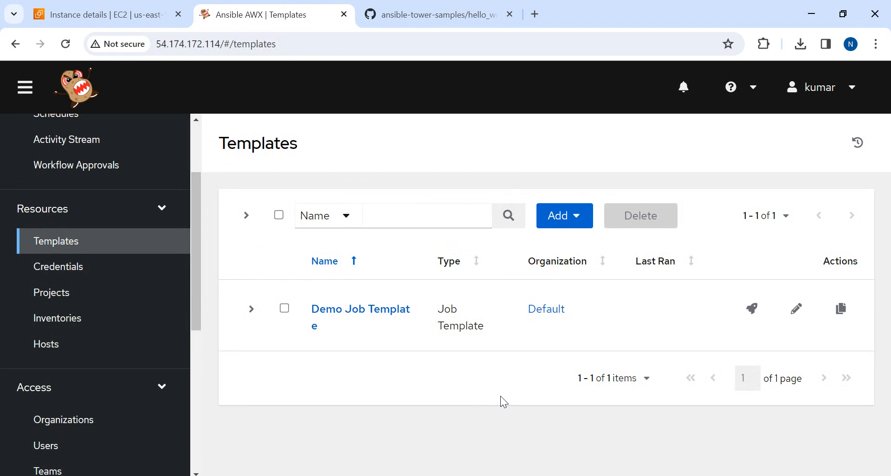
click(841, 310)
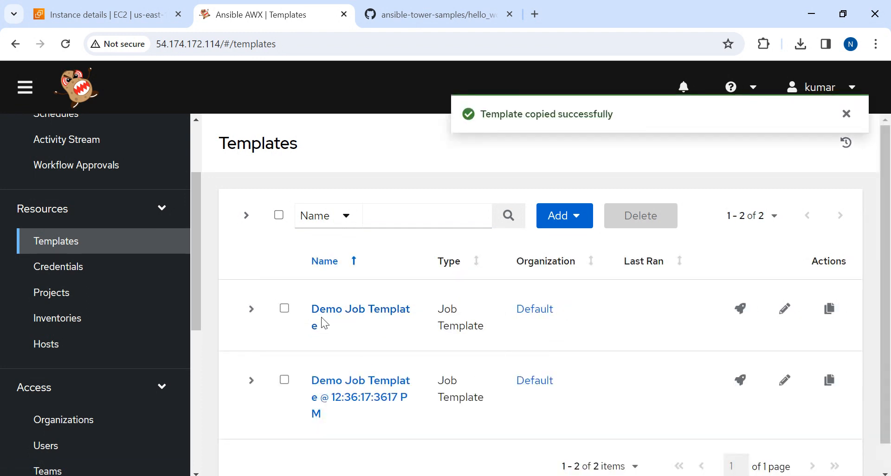
click(348, 381)
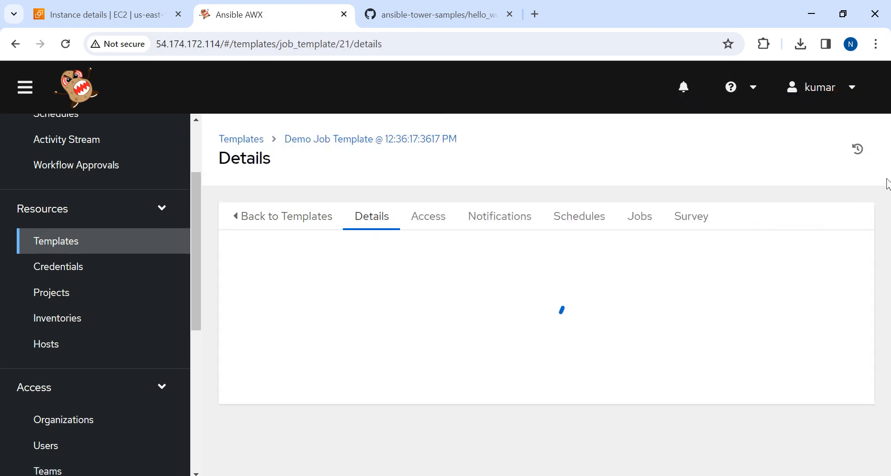
scroll(886, 183, down, 5)
click(257, 441)
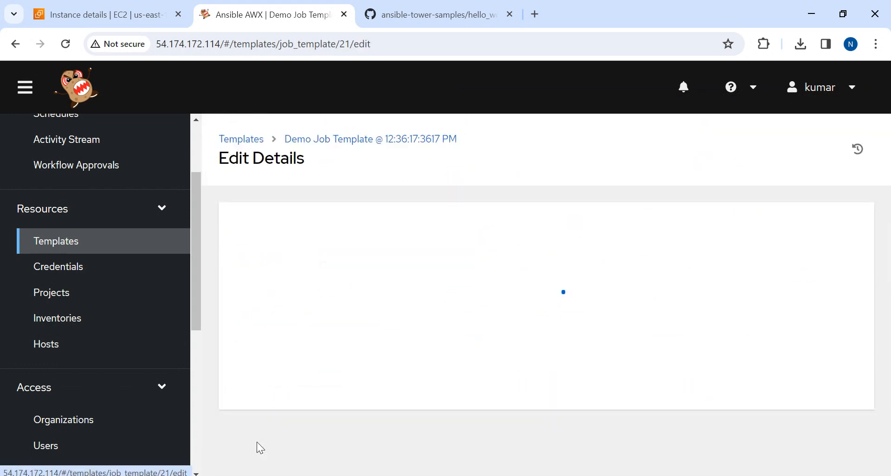
Rename the copied job template kumartemplate and use the same text as its description
click(380, 254)
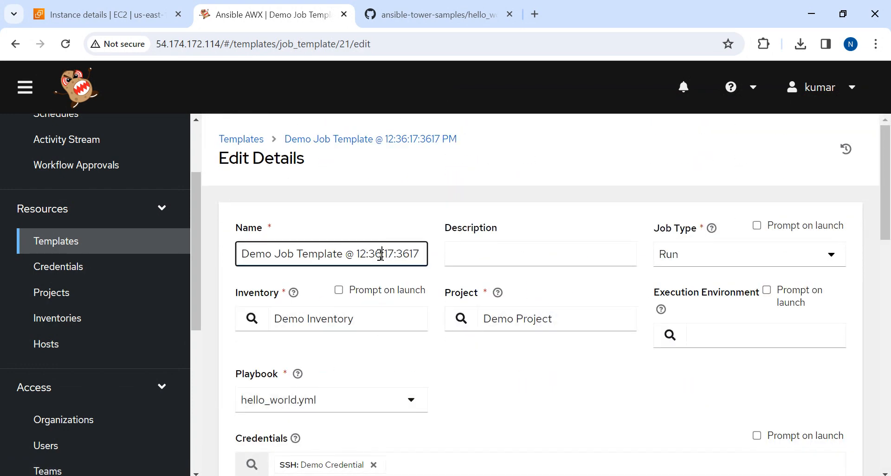
triple_click(381, 254)
key(BackSpace)
text(ku)
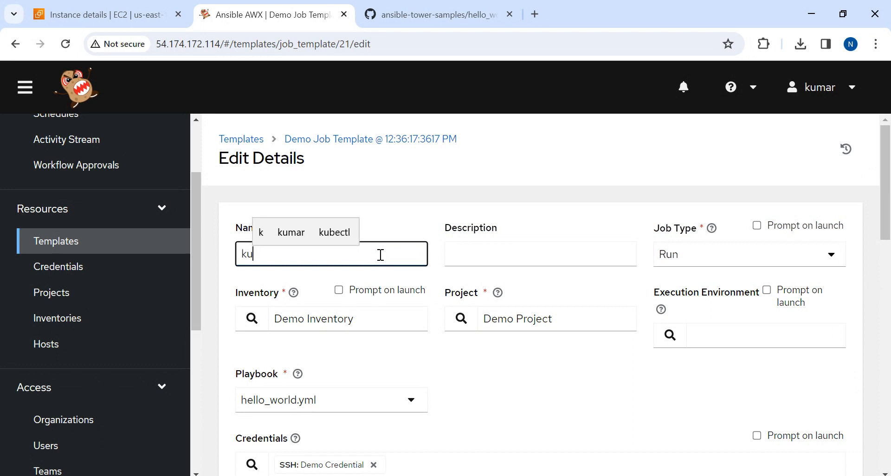
text(marte)
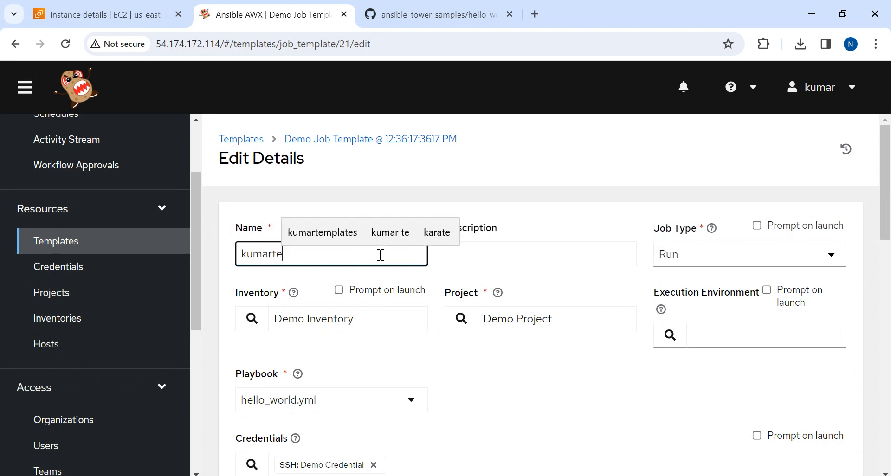
text(m)
text(plate)
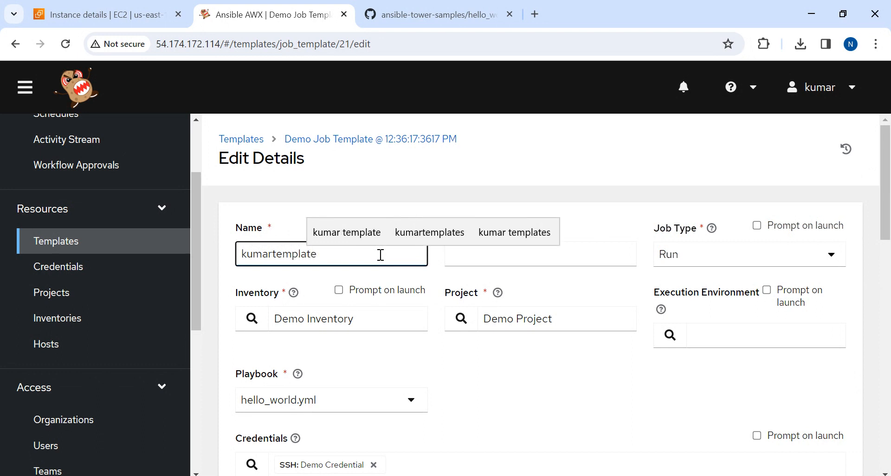
key(ctrl+a)
key(Tab)
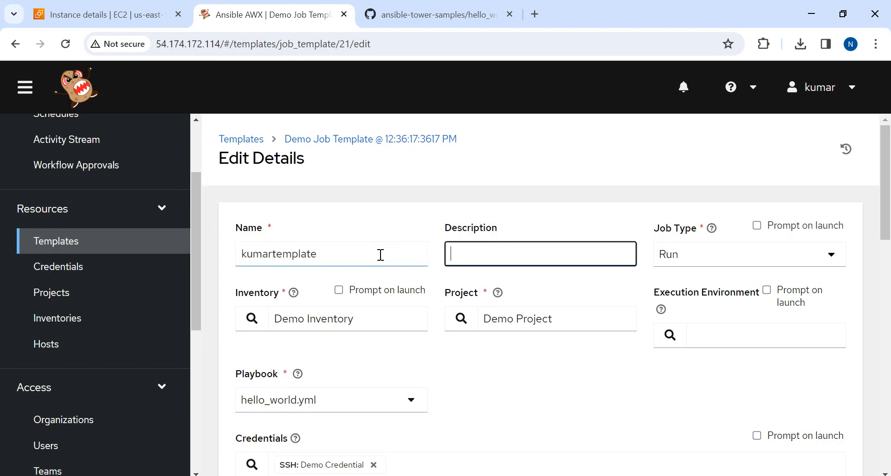
key(ctrl+v)
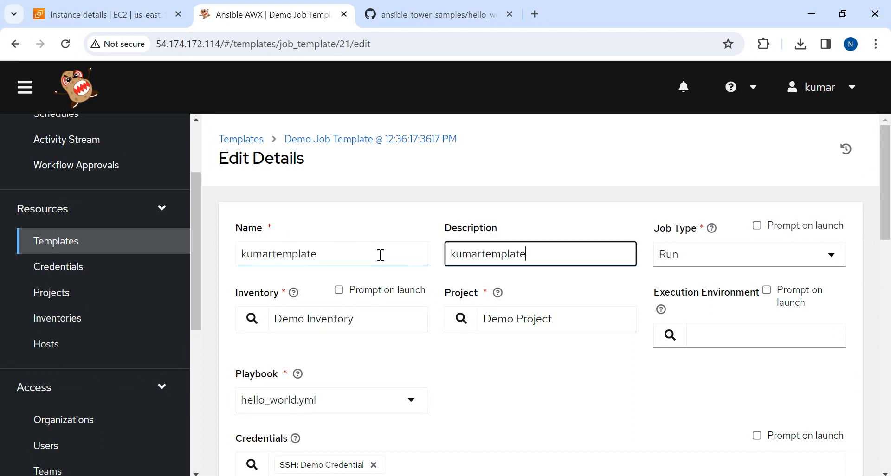
Keep the template's job type as Run and set its inventory to kumarinventory
click(712, 255)
click(684, 290)
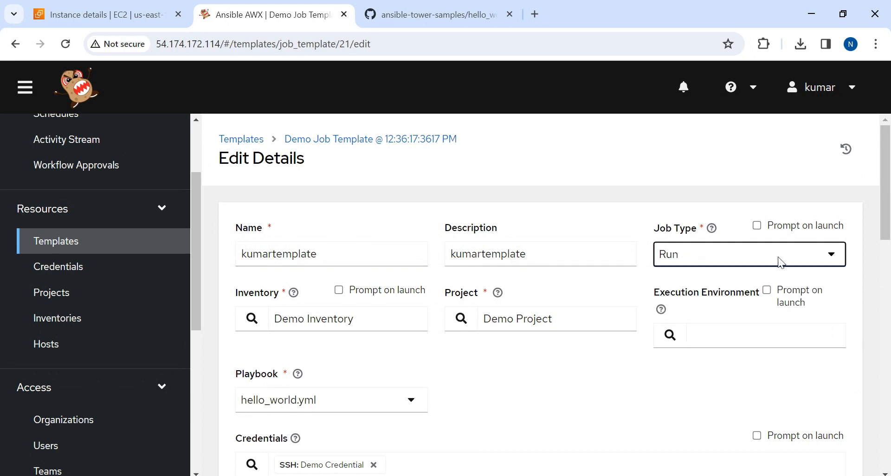
scroll(887, 185, down, 1)
drag(890, 188, 889, 215)
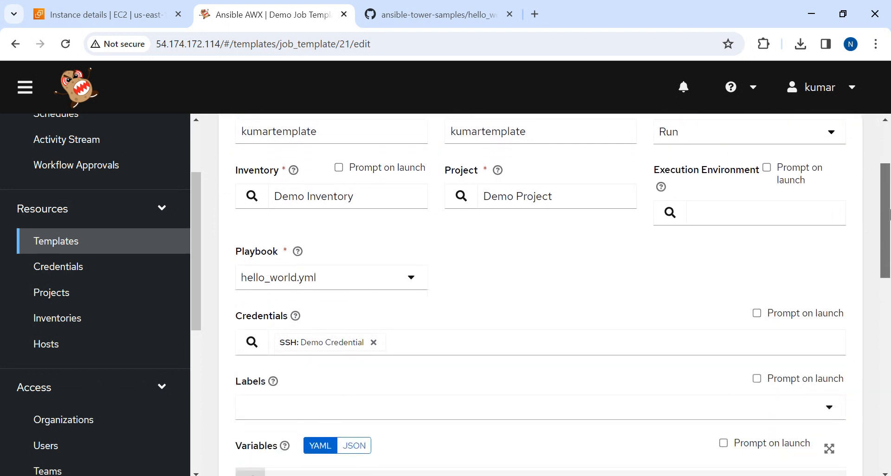
click(378, 198)
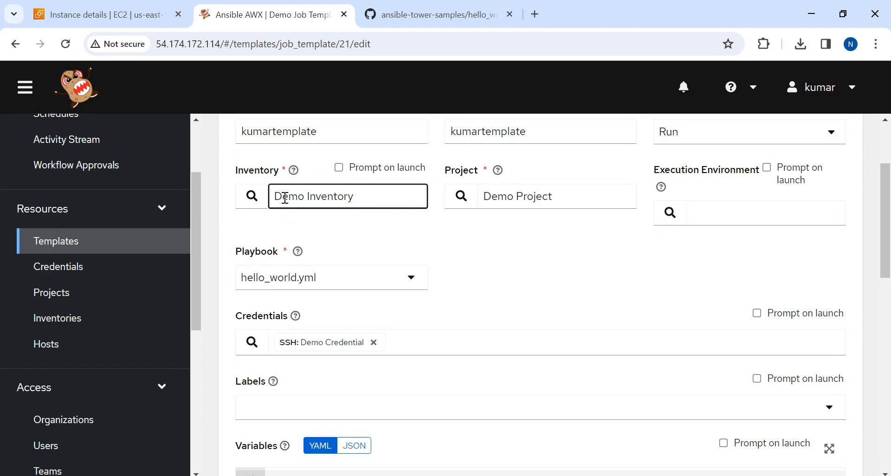
click(252, 199)
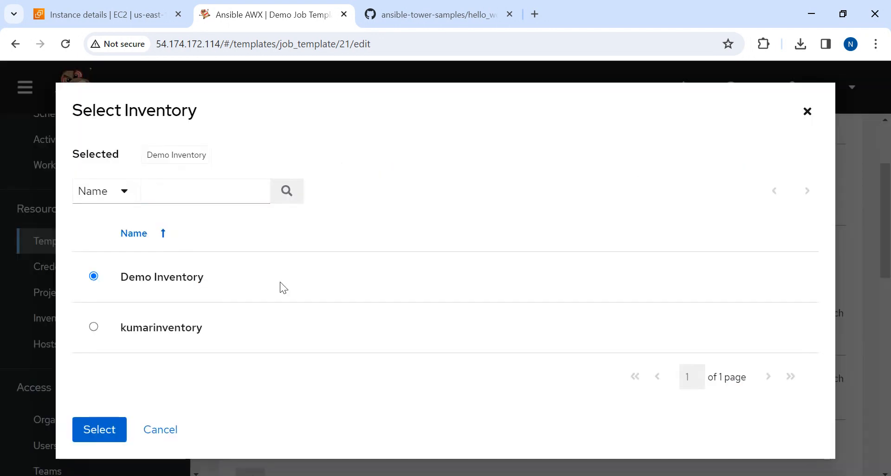
click(94, 327)
click(86, 429)
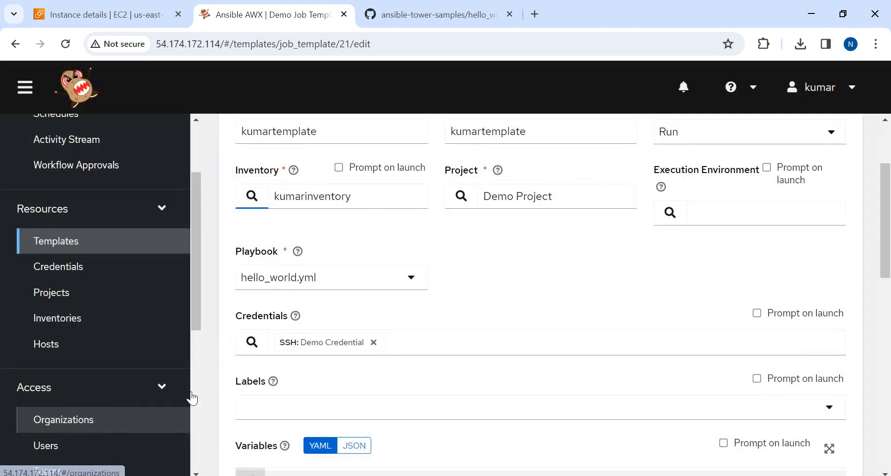
Set the template's project to kumarproject and keep hello_world.yml as the playbook
click(460, 200)
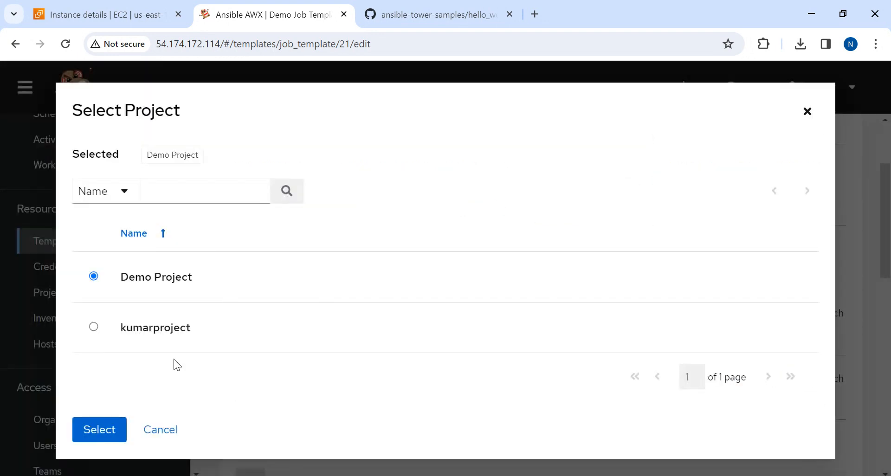
click(94, 327)
click(106, 426)
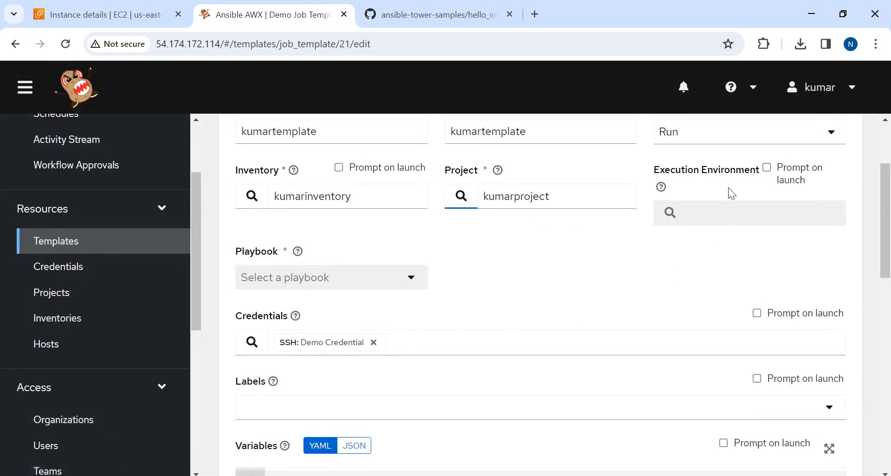
click(246, 277)
click(517, 272)
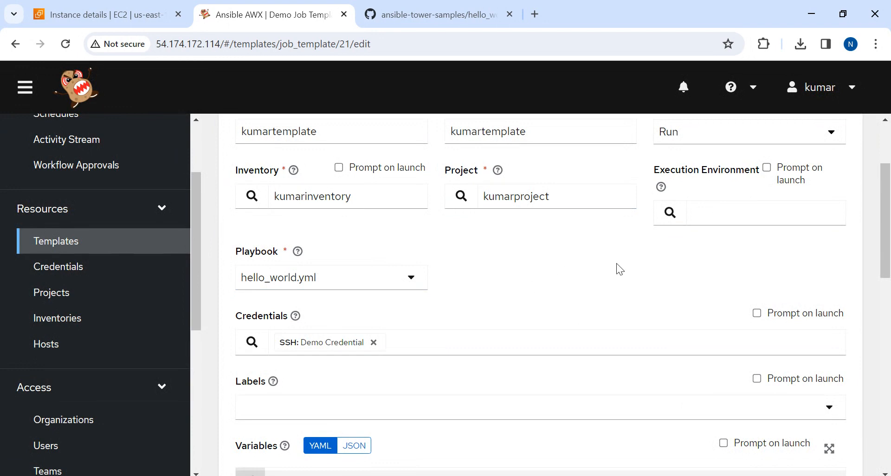
Replace Demo Credential with the machine credential kumarcredentialfornode and save the job template
click(373, 343)
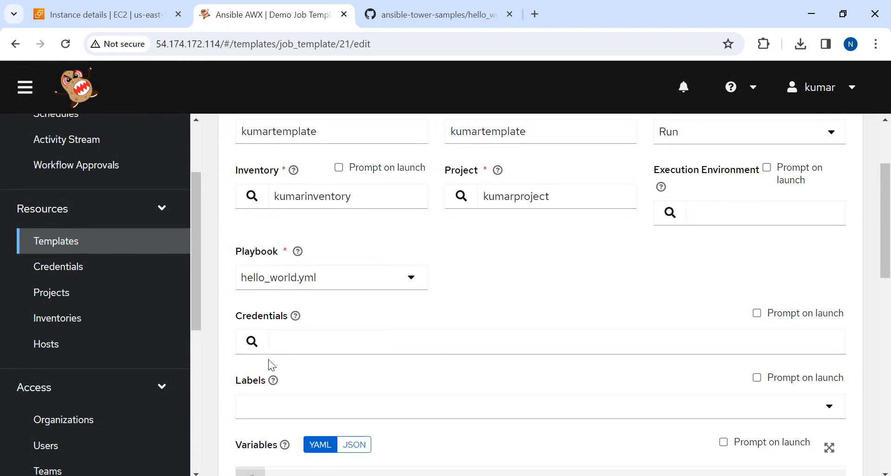
click(251, 344)
click(91, 326)
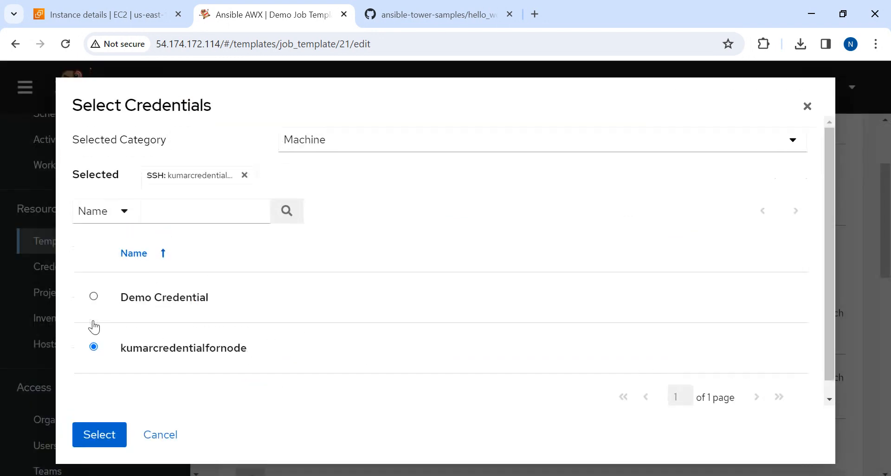
click(103, 434)
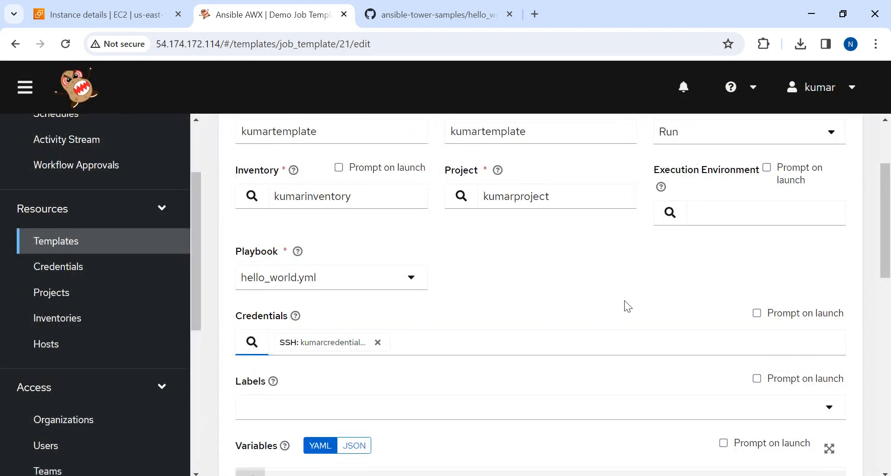
drag(887, 209, 888, 377)
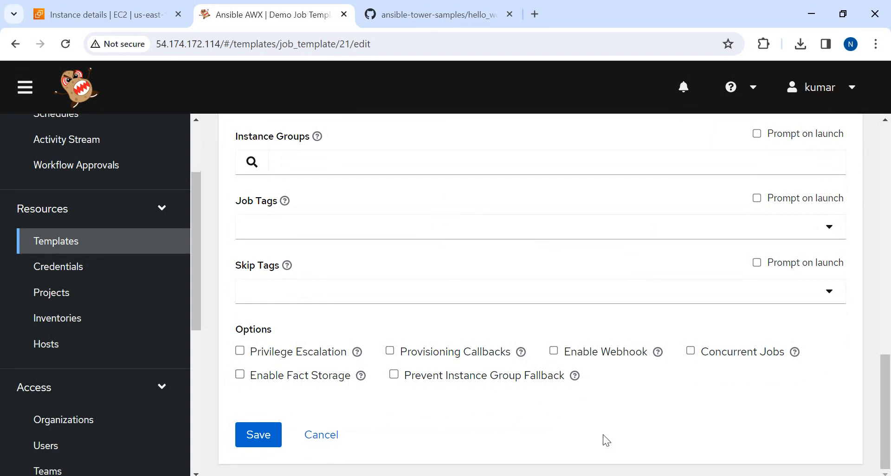
click(250, 432)
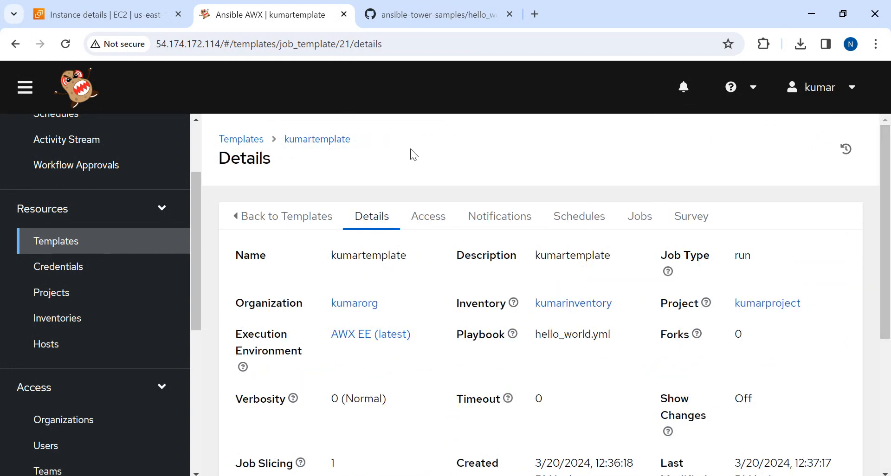
Reopen kumartemplate from the templates list and launch it as a job
click(226, 145)
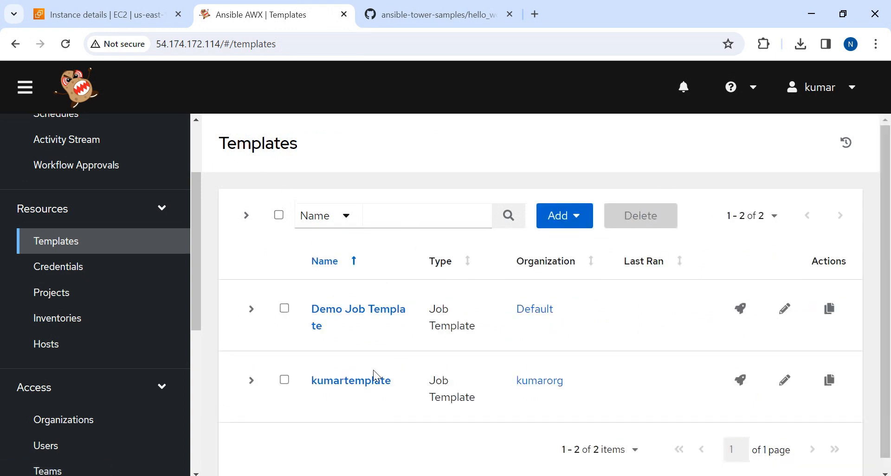
click(284, 380)
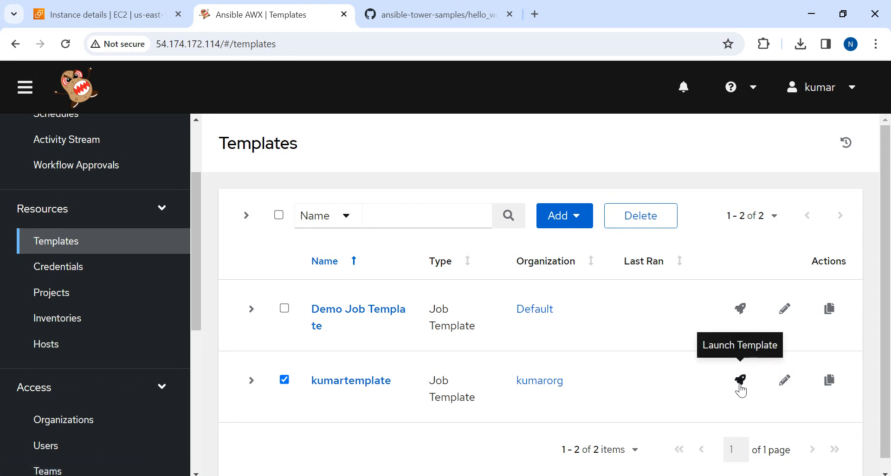
scroll(889, 393, down, 1)
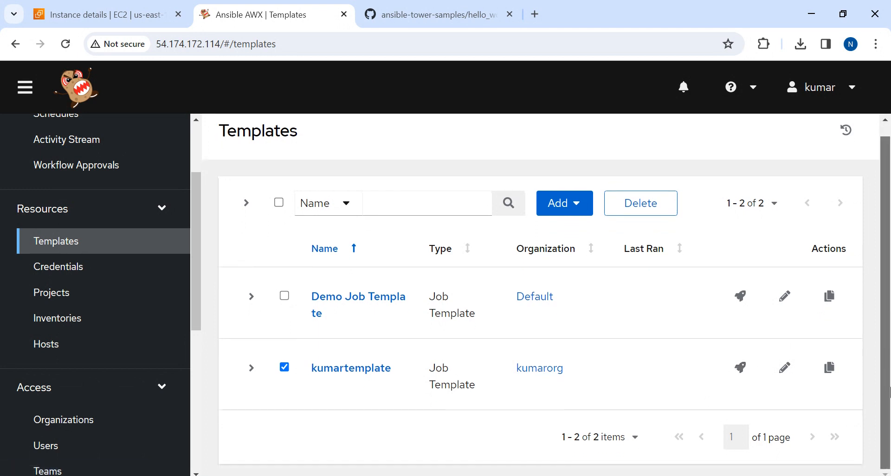
click(376, 369)
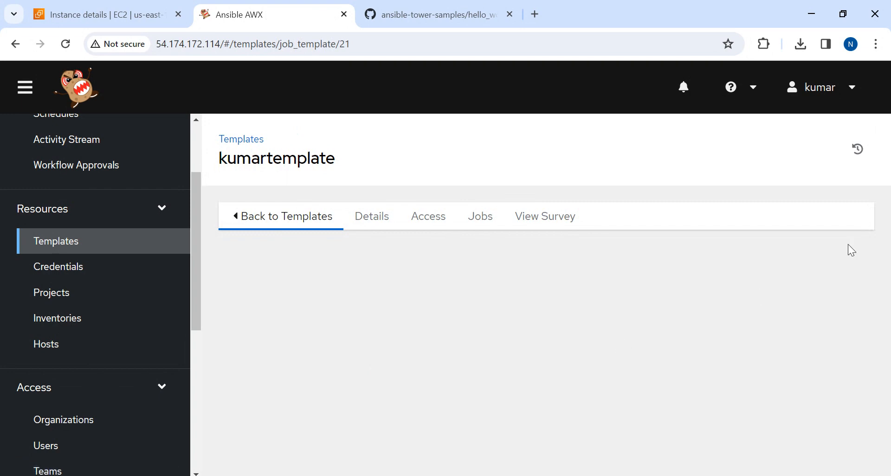
scroll(882, 176, down, 5)
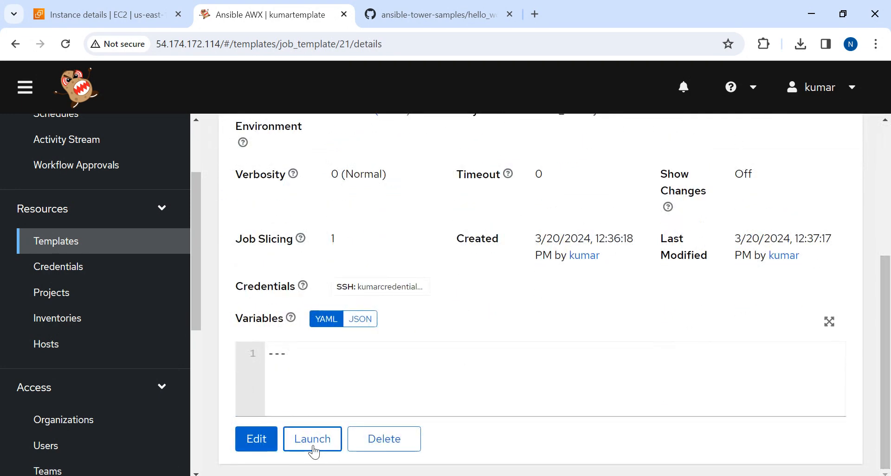
click(302, 438)
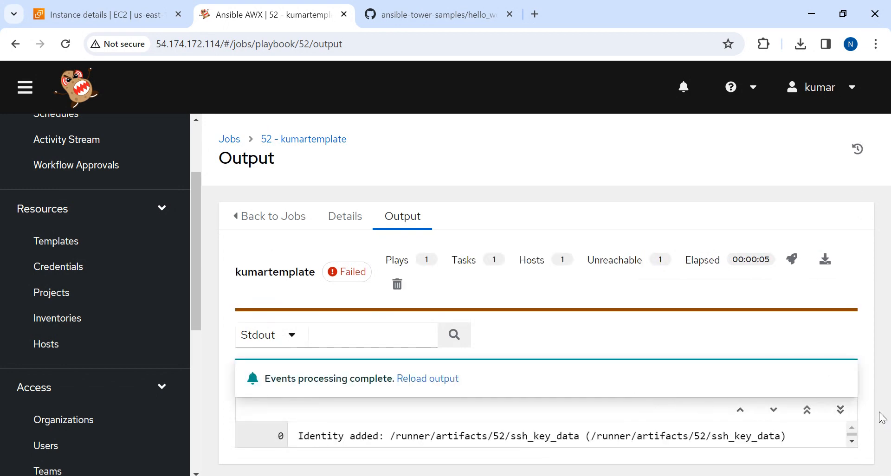
Examine the kumartemplate job output, including the play recap for kumarhosts
scroll(670, 441, down, 3)
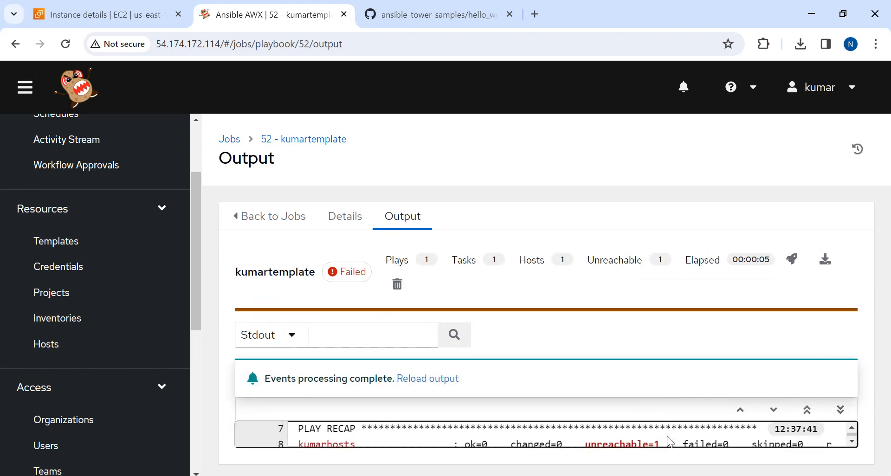
scroll(667, 436, up, 3)
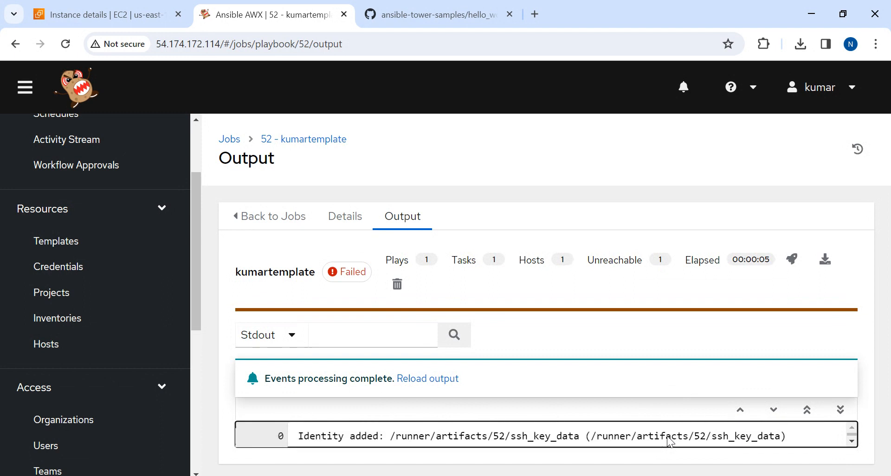
scroll(667, 435, down, 4)
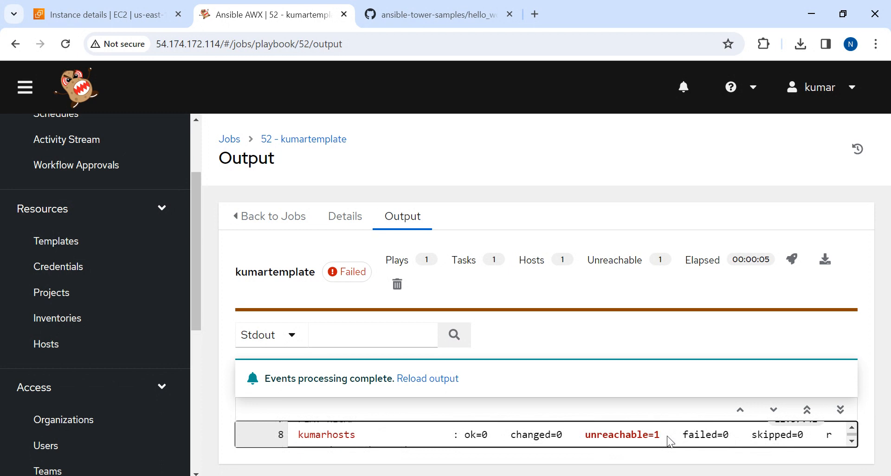
scroll(666, 436, down, 1)
scroll(669, 436, up, 1)
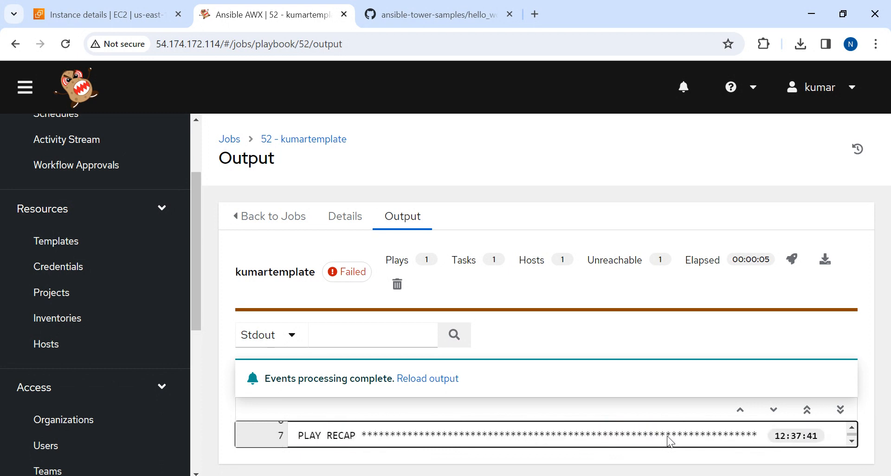
scroll(668, 437, up, 5)
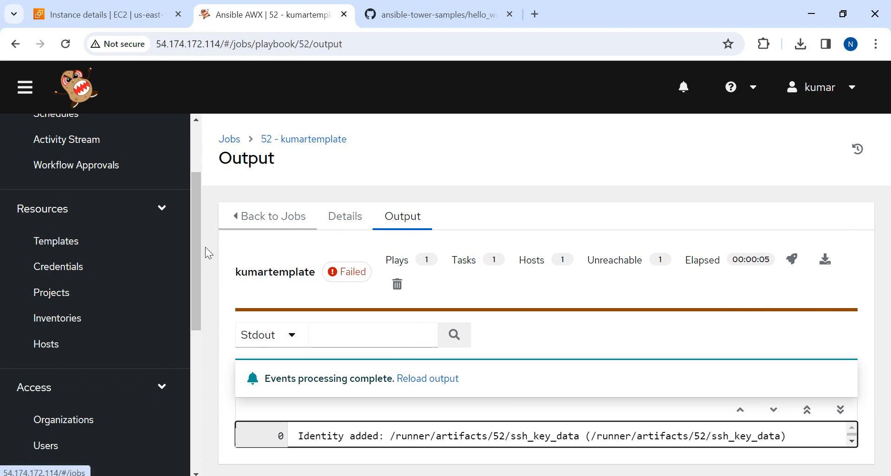
Review the YAML variables in the details of the host kumarhosts
click(44, 344)
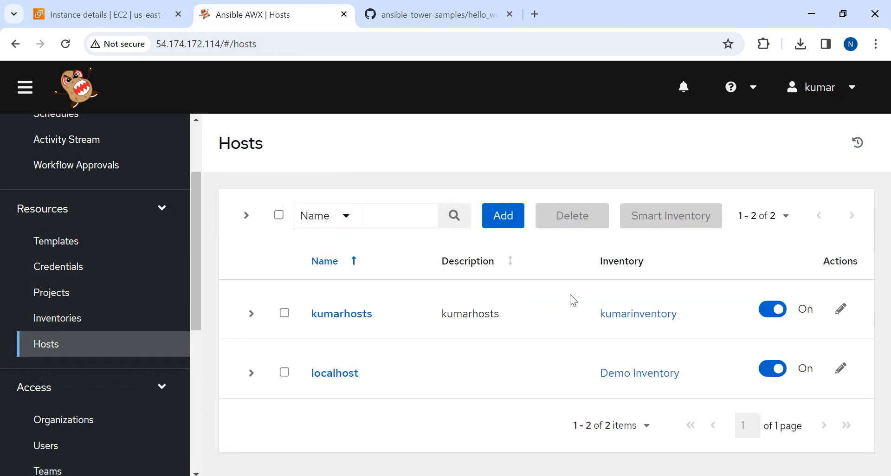
click(353, 317)
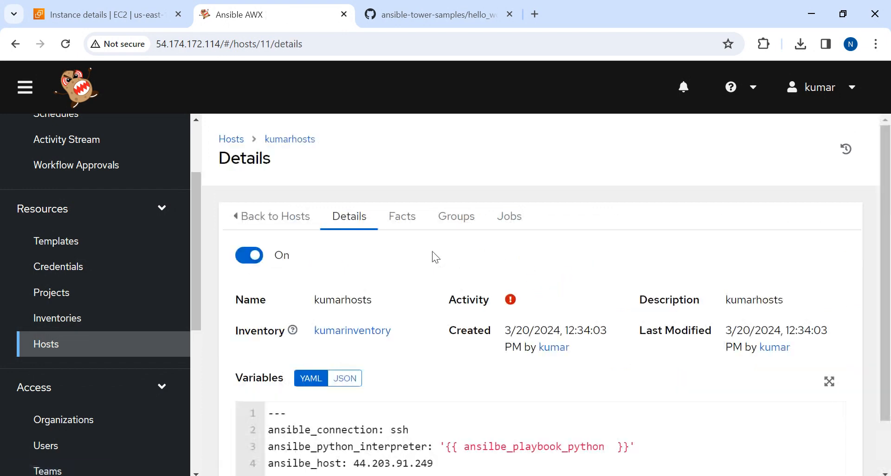
drag(890, 204, 889, 290)
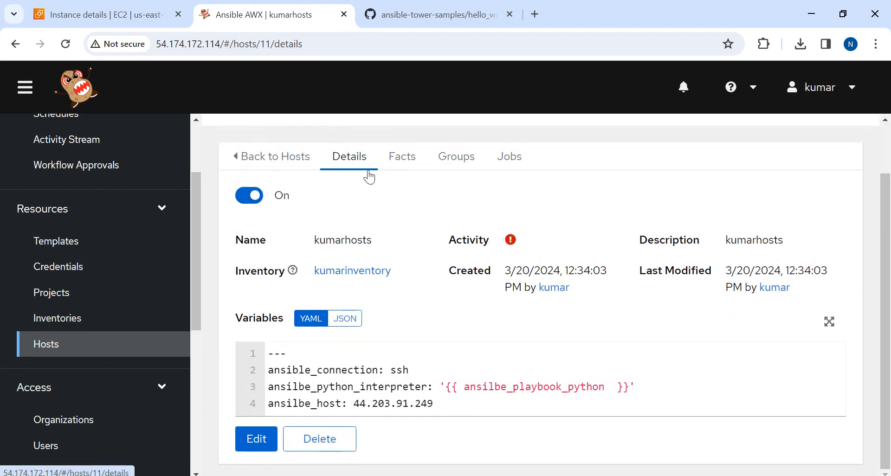
Copy the ansible_connection and ansible_python_interpreter lines from the variables of the host localhost
click(53, 344)
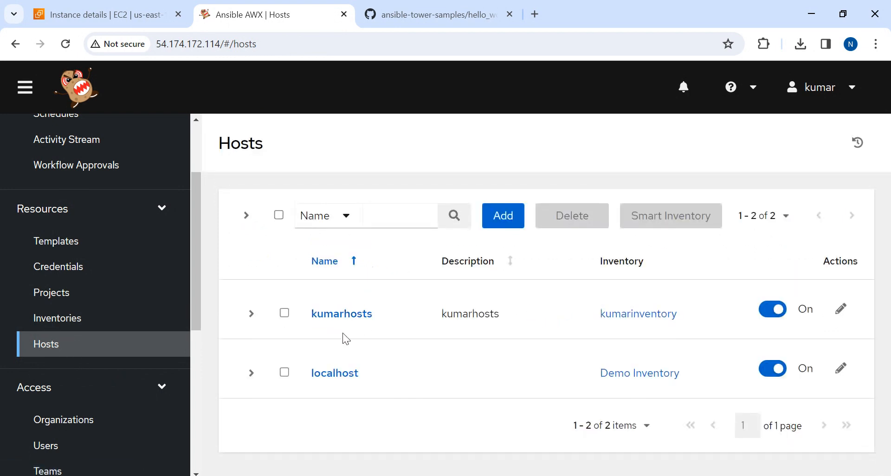
click(330, 371)
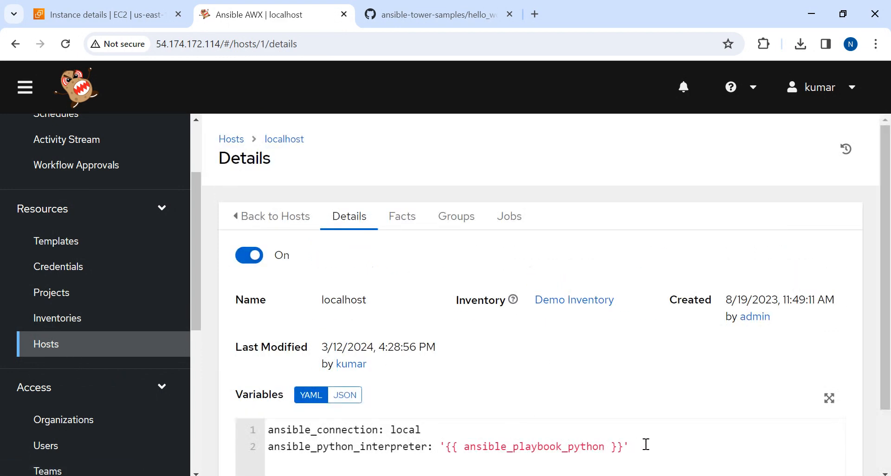
drag(441, 440, 229, 420)
key(ctrl+c)
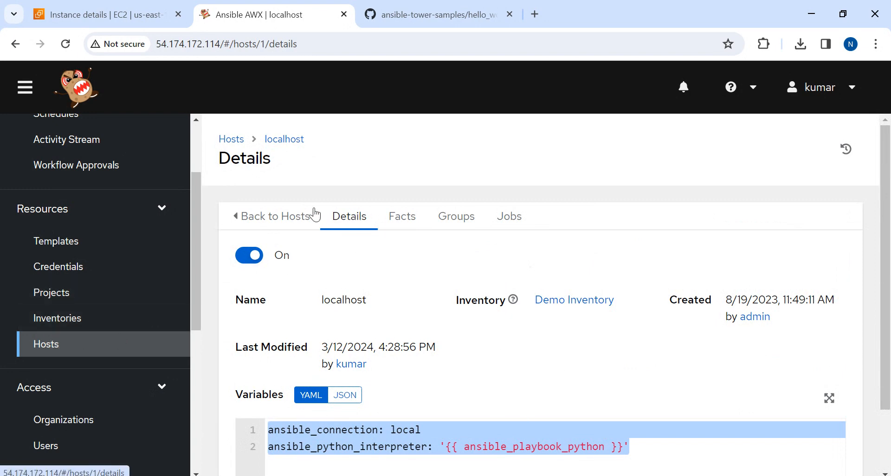
Edit kumarhosts and replace its variable lines above the host address with the copied ansible_connection: local and ansible_python_interpreter: '{{ ansible_playbook_python }}'
click(228, 140)
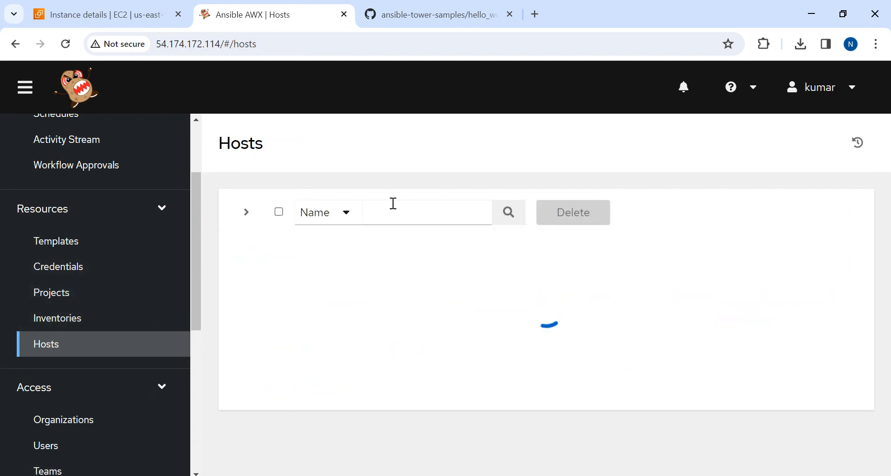
click(340, 315)
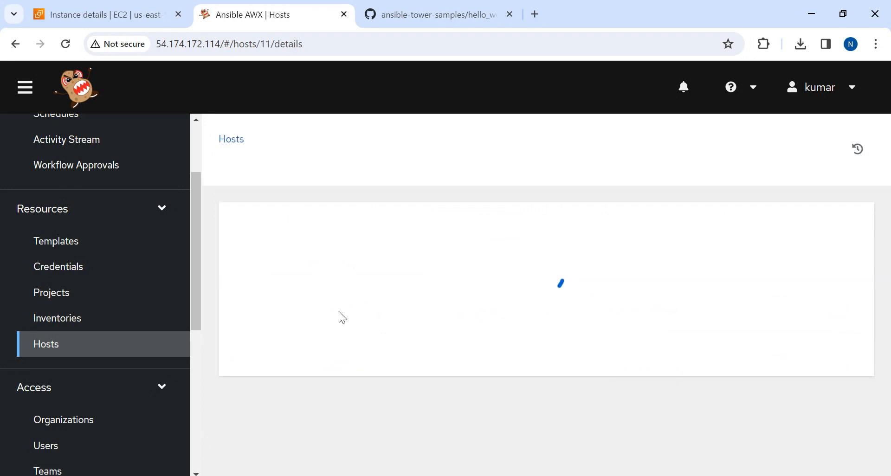
scroll(889, 383, down, 1)
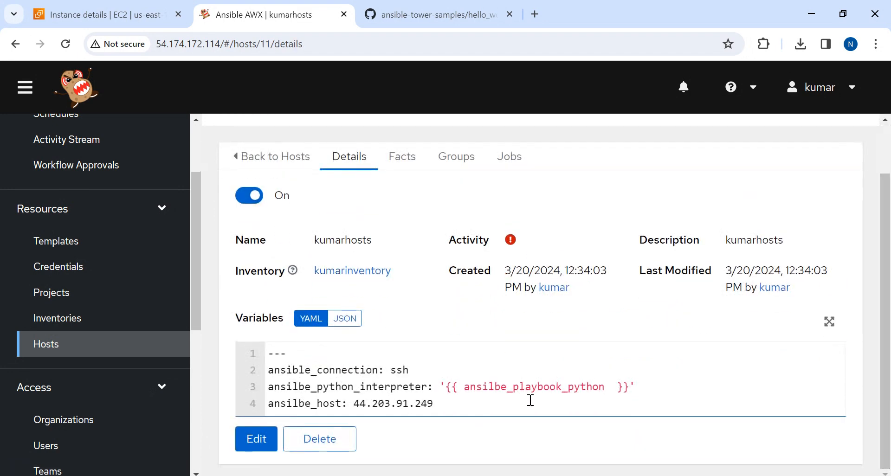
drag(644, 387, 169, 352)
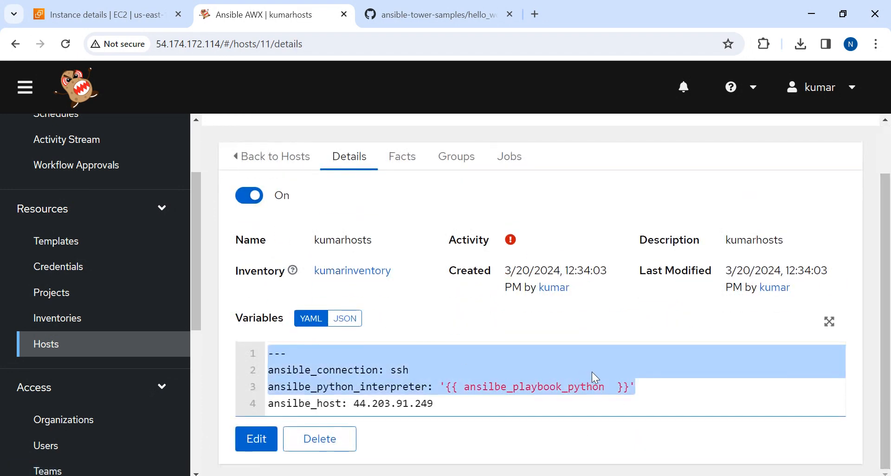
click(260, 440)
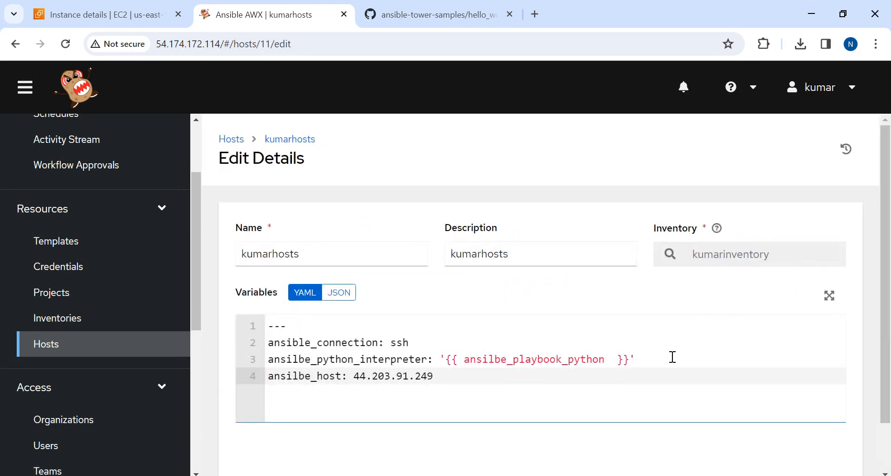
drag(672, 357, 250, 324)
key(ctrl+v)
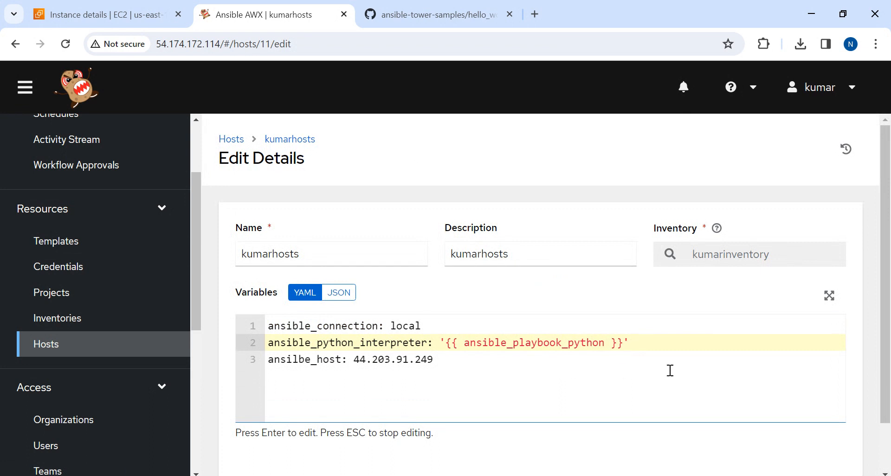
Insert a --- line at the start of the kumarhosts variables, above the ansible_connection line
key(Return)
key(Up)
key(Up)
key(Return)
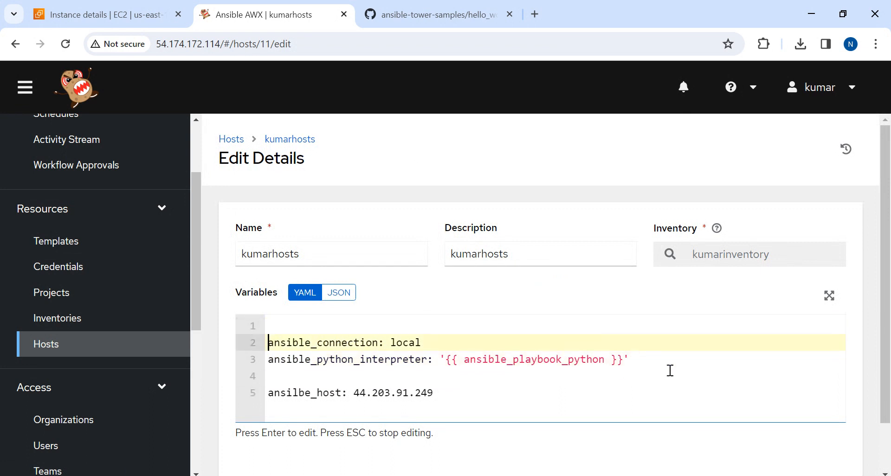
text(---)
key(Return)
key(Up)
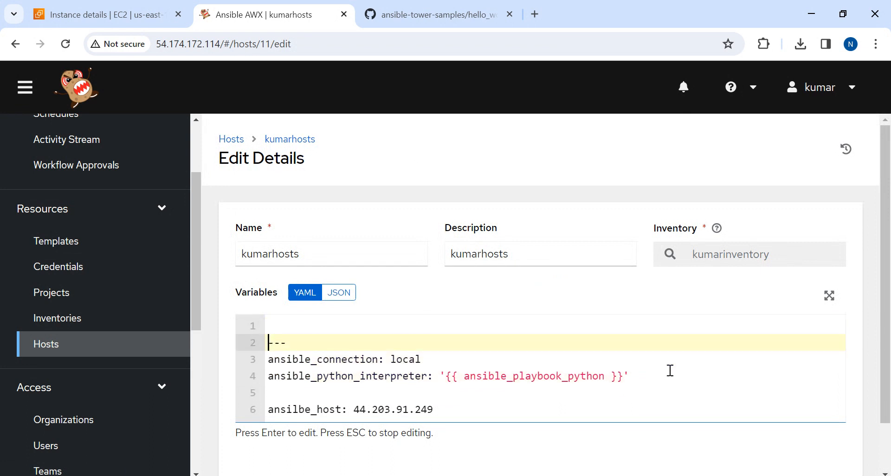
key(BackSpace)
Set ansible_connection to ssh in the kumarhosts variables and remove the blank line above the host address entry
key(Down)
key(Down)
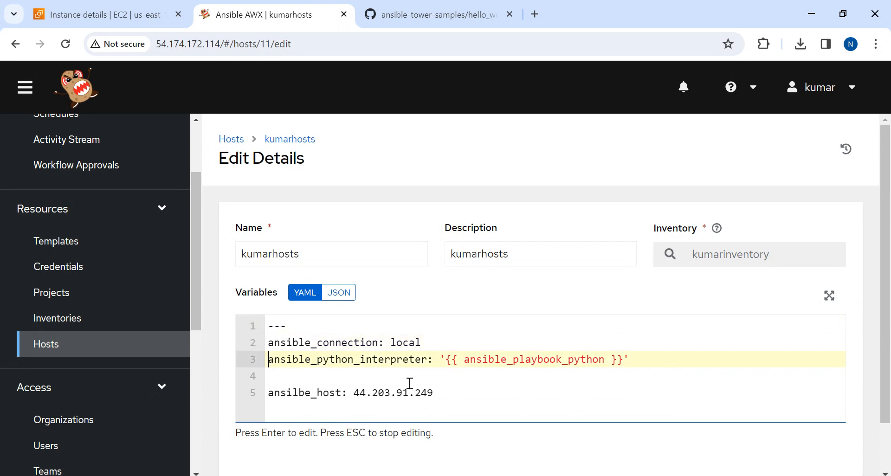
double_click(410, 342)
text(ssh)
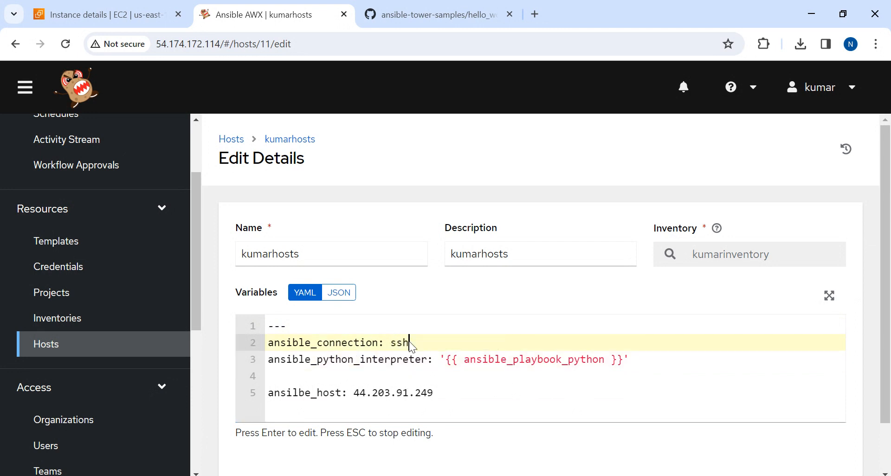
key(Down)
key(Down)
key(BackSpace)
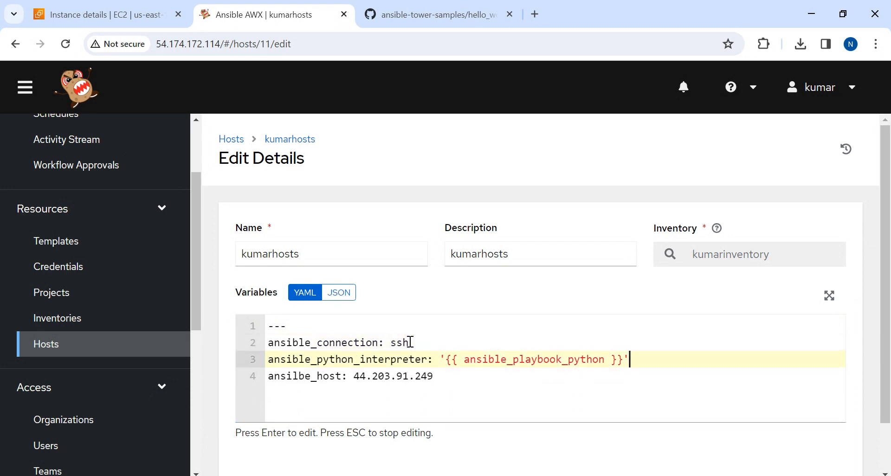
Correct the misspelled key of the host address line to ansible_host and save the kumarhosts host
key(Right)
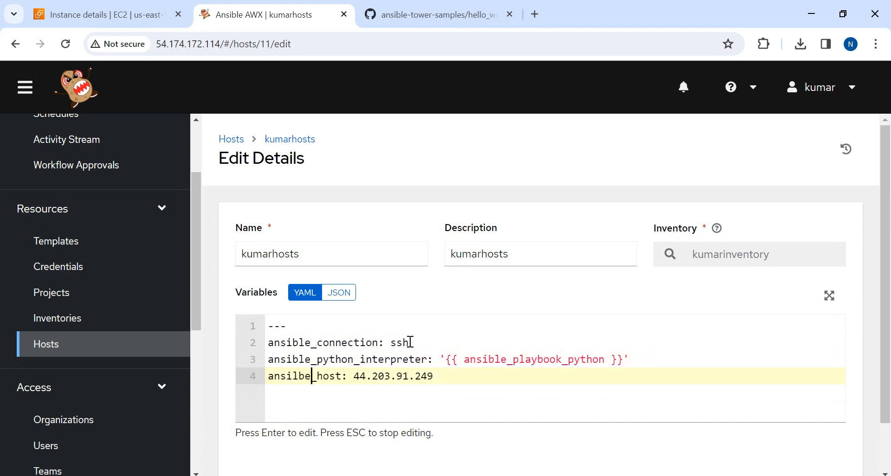
key(BackSpace)
key(BackSpace)
key(BackSpace)
key(BackSpace)
key(BackSpace)
key(BackSpace)
key(BackSpace)
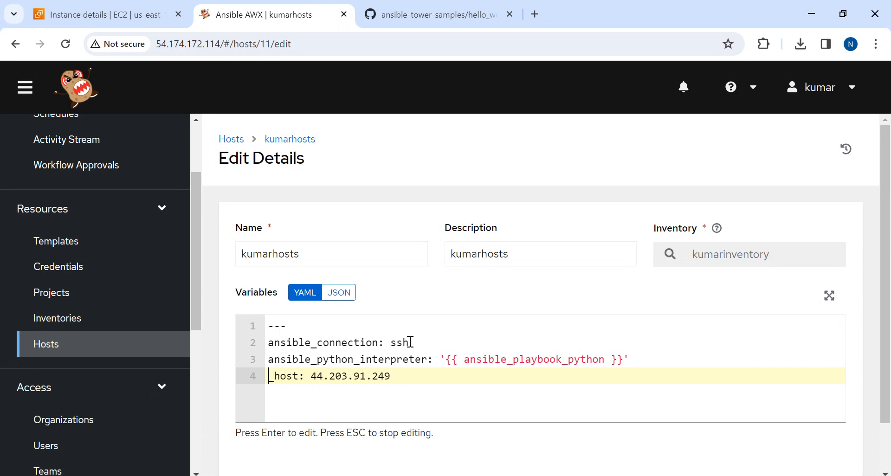
text(ansible)
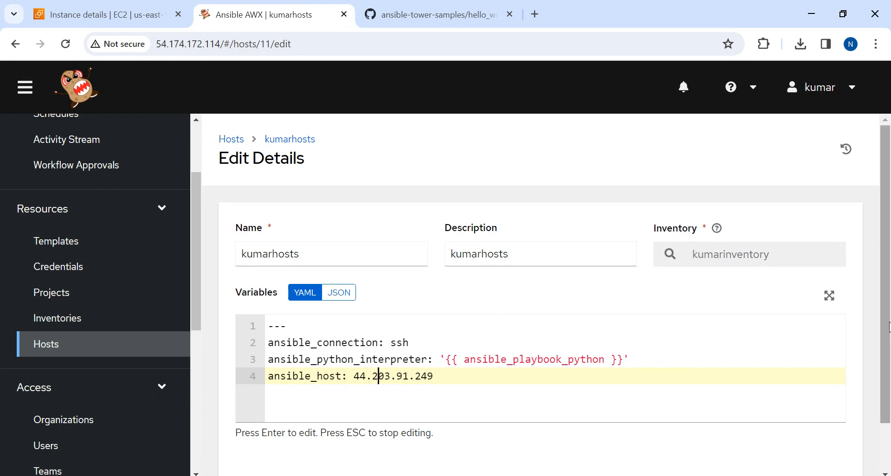
click(673, 432)
scroll(673, 432, down, 1)
click(258, 435)
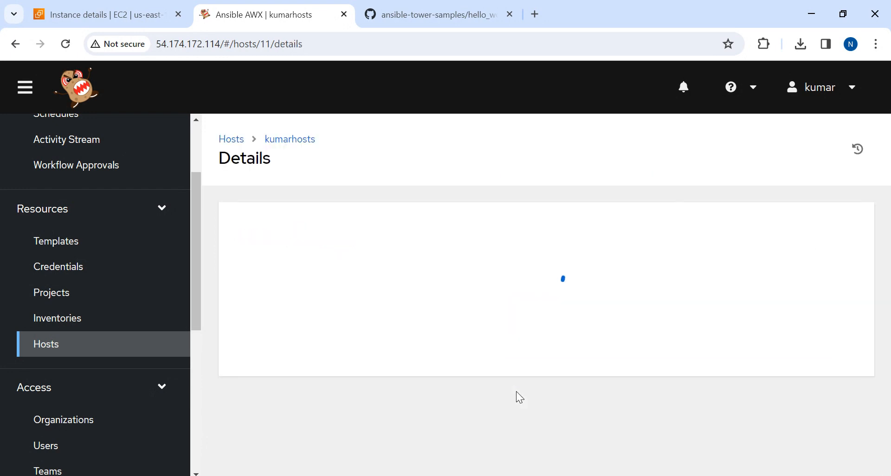
Launch the kumartemplate job template again and read through the job output
click(66, 242)
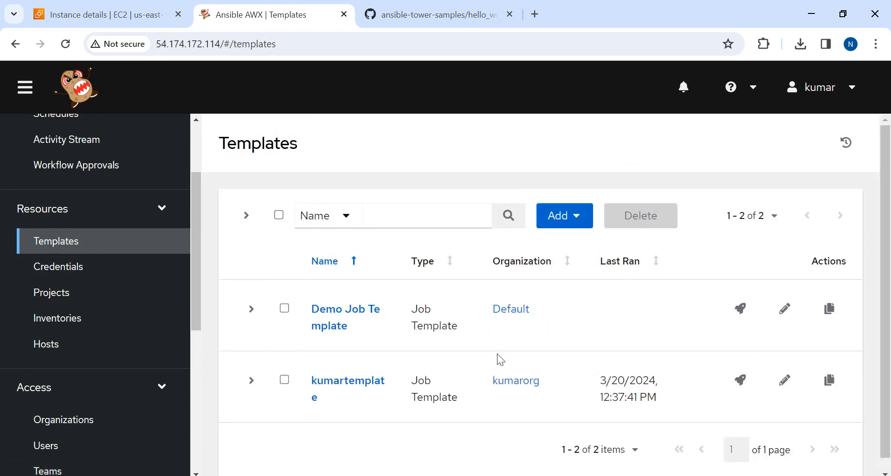
click(740, 381)
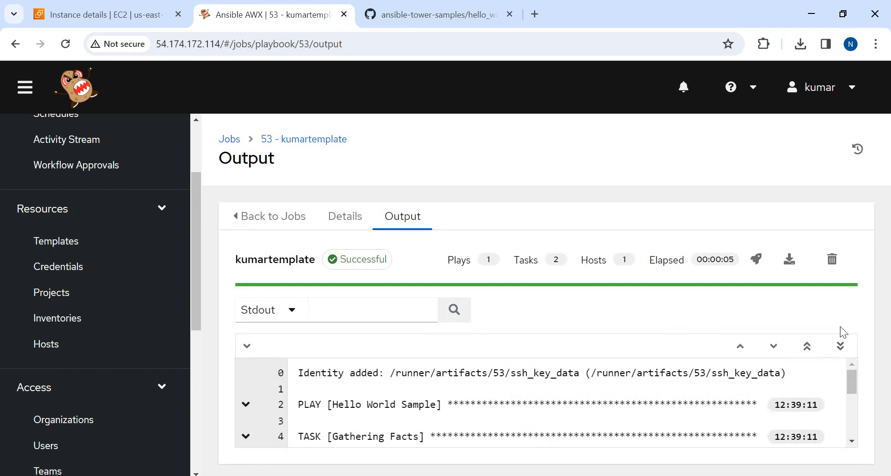
drag(854, 377, 851, 353)
drag(501, 425, 303, 359)
click(549, 431)
drag(850, 382, 850, 316)
Review the Dashboard, Jobs, Schedules, Activity Stream and Workflow Approvals pages one after another
drag(195, 257, 196, 159)
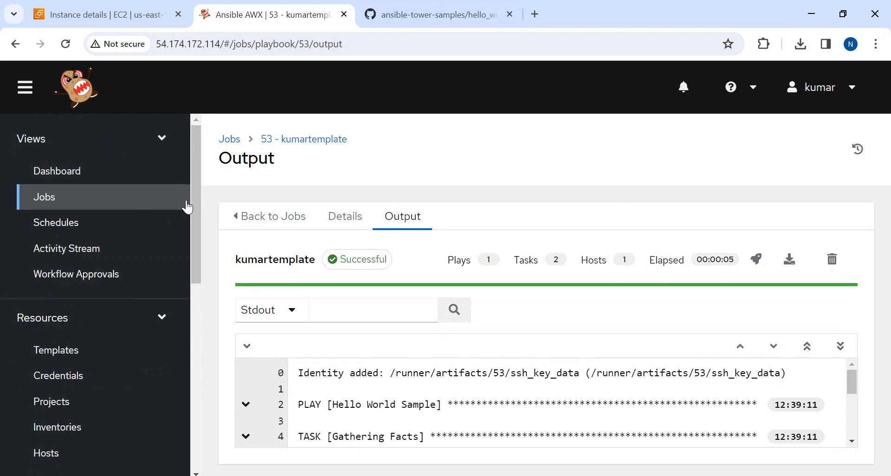
drag(197, 185, 216, 214)
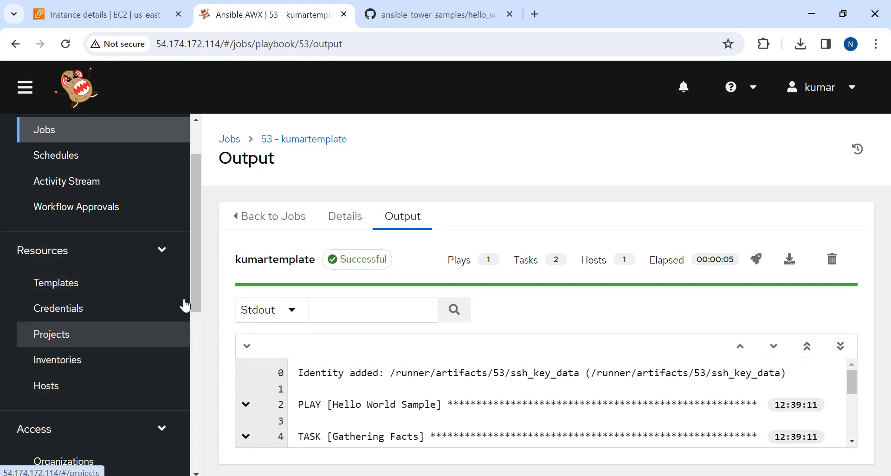
drag(199, 197, 198, 302)
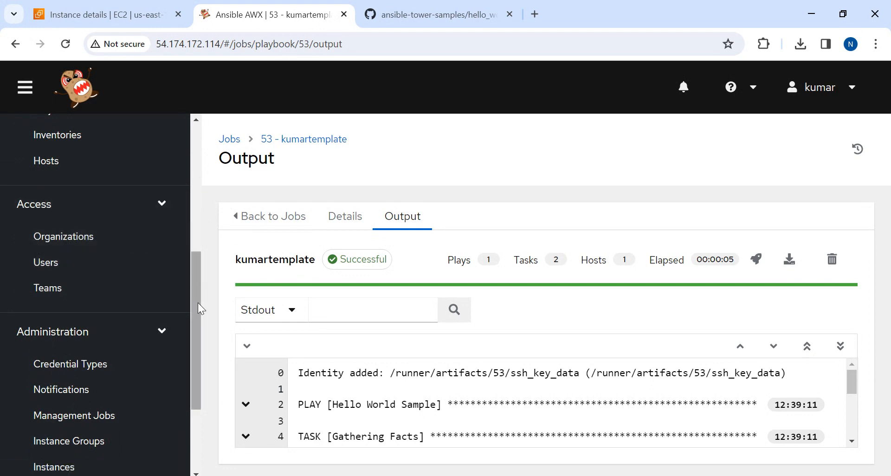
drag(199, 303, 223, 153)
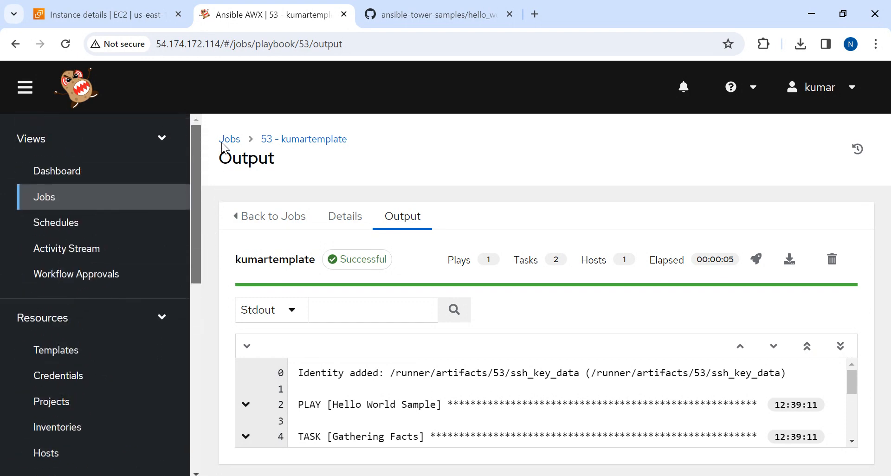
click(55, 175)
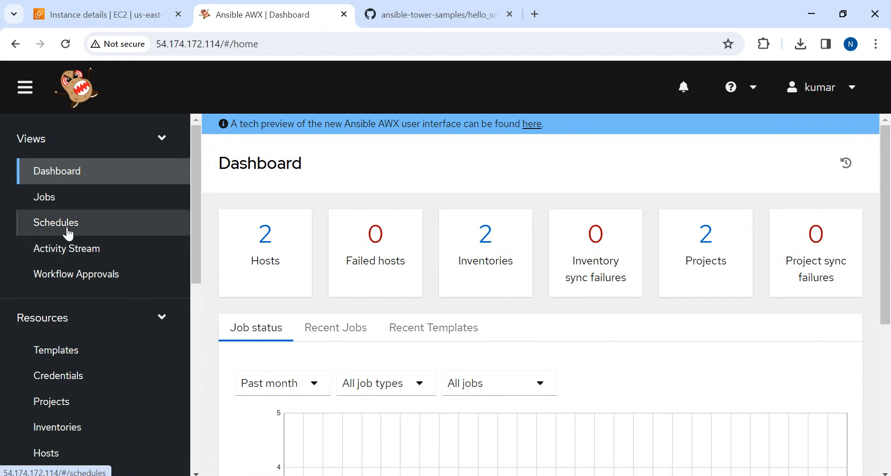
click(45, 198)
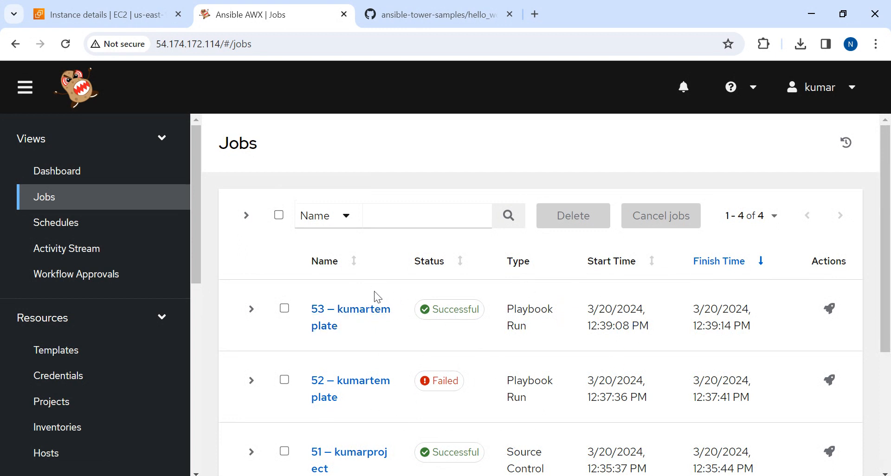
click(50, 225)
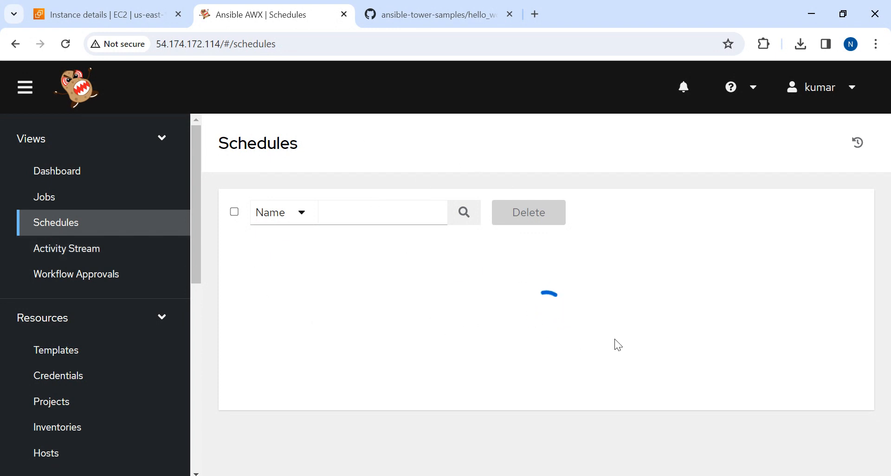
click(63, 253)
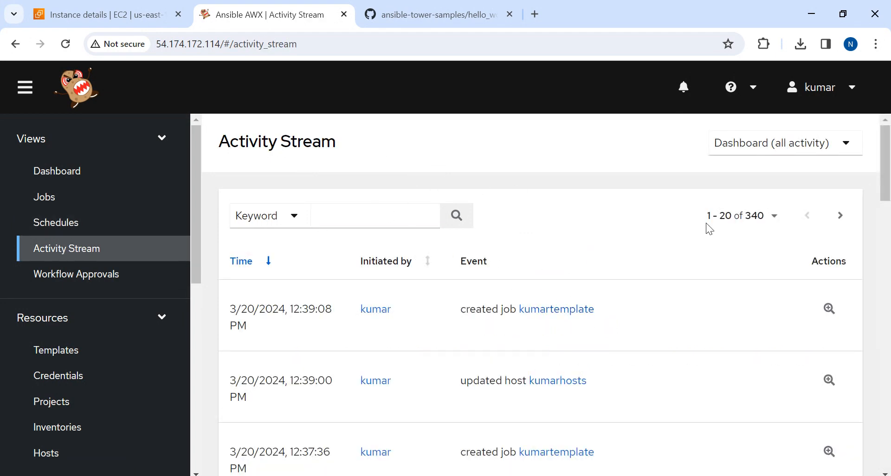
drag(884, 197, 886, 108)
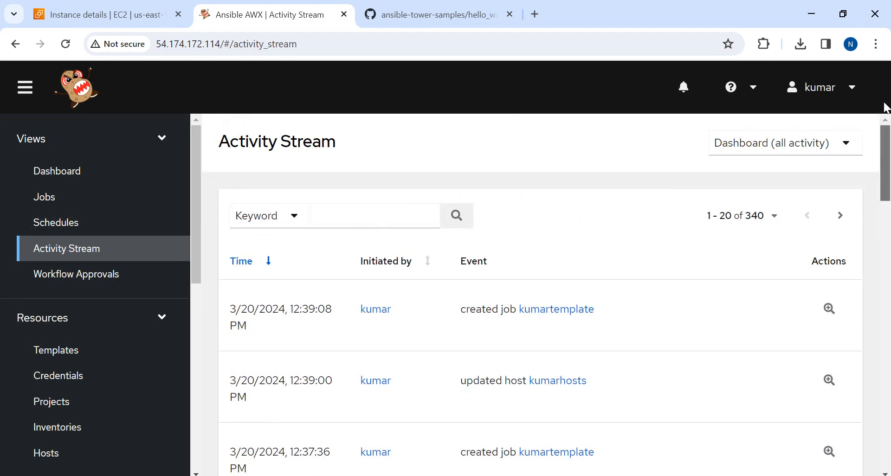
click(82, 275)
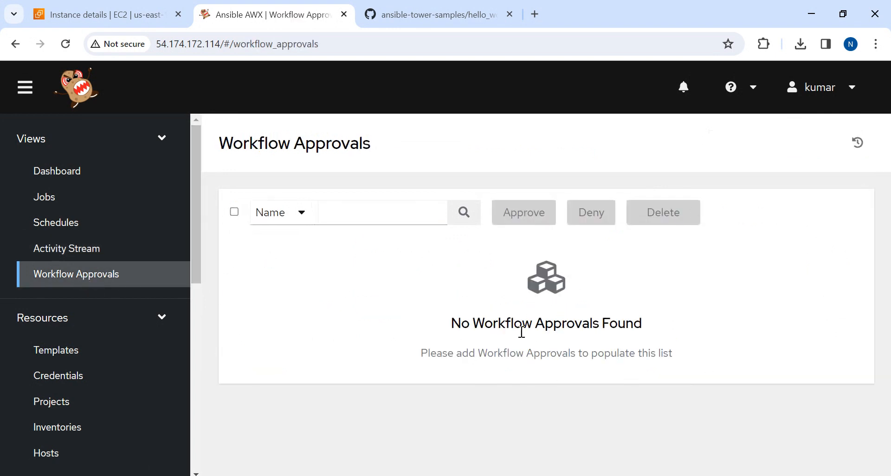
Start a new workflow template with kumarwf as both its name and its description
click(60, 350)
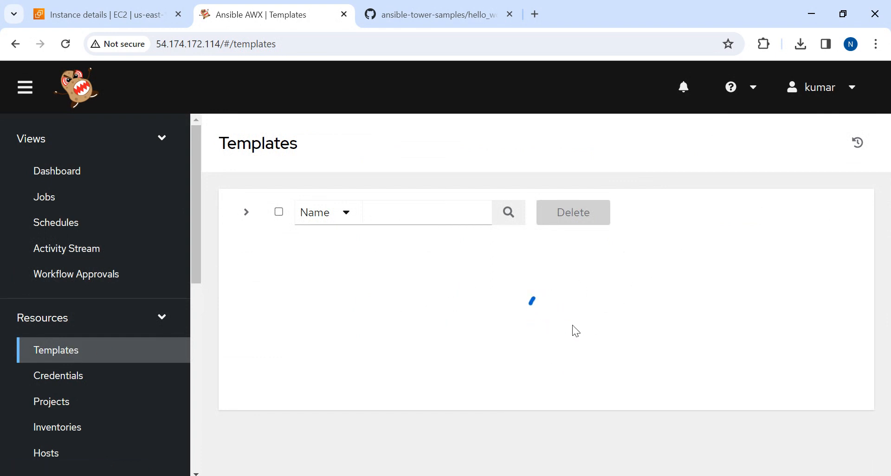
click(577, 218)
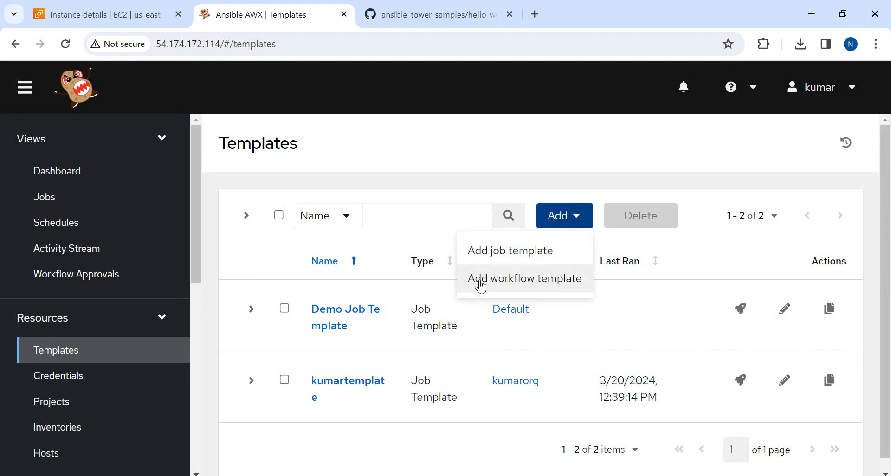
click(530, 280)
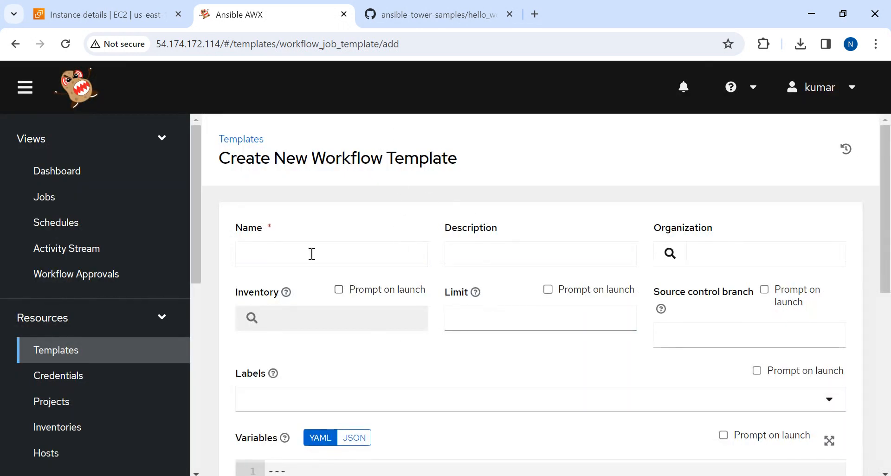
click(278, 258)
text(k)
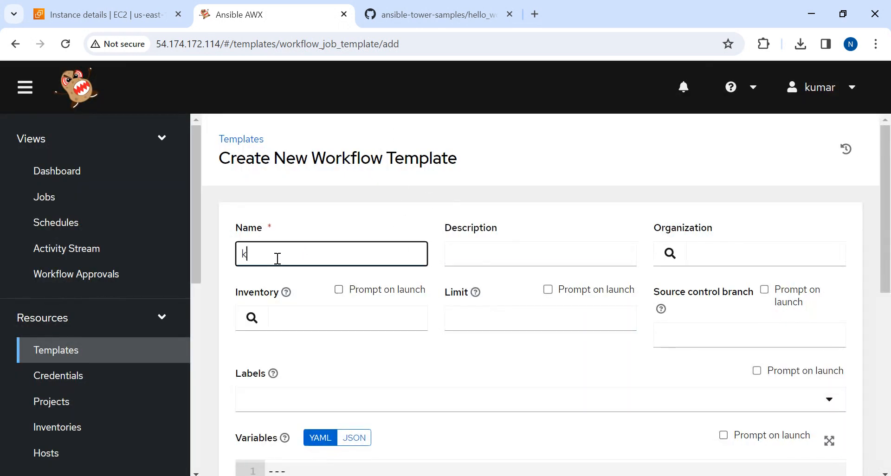
text(umarwf)
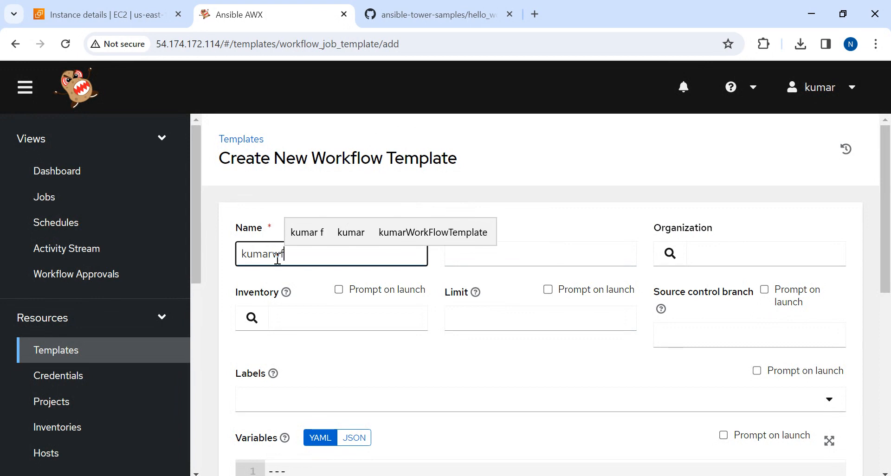
key(ctrl+a)
key(ctrl+c)
key(Tab)
key(ctrl+v)
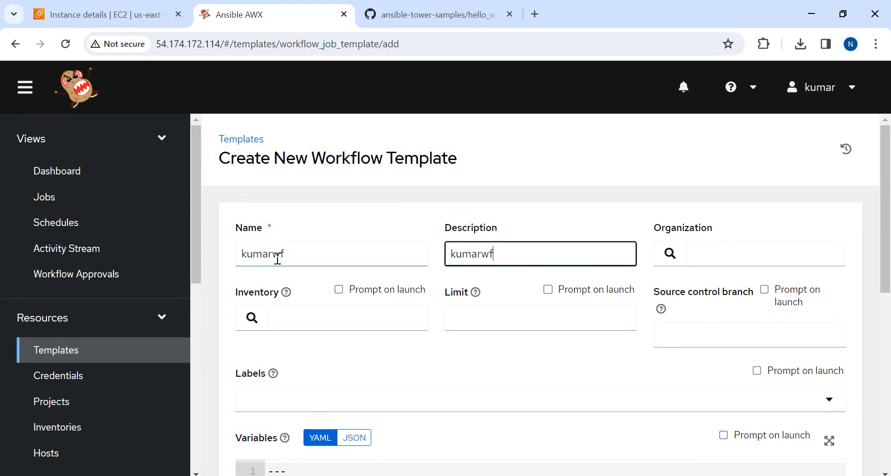
Assign the organization kumarorg and the inventory kumarinventory to the new workflow template
click(670, 255)
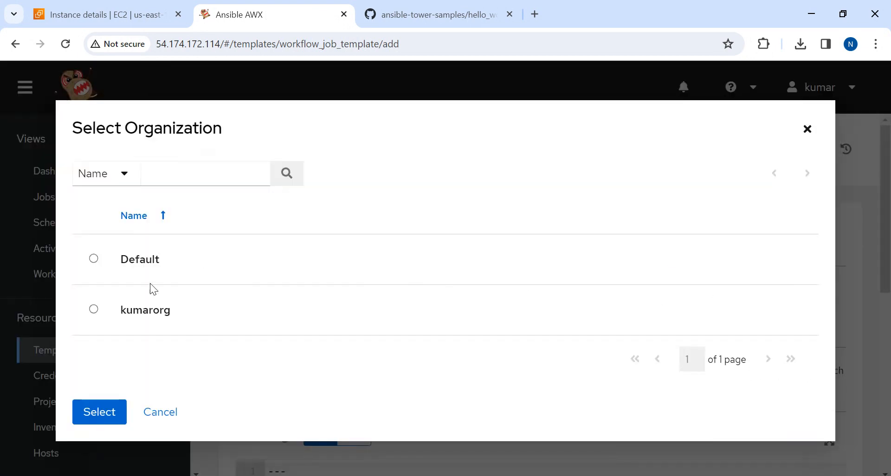
click(94, 310)
click(91, 423)
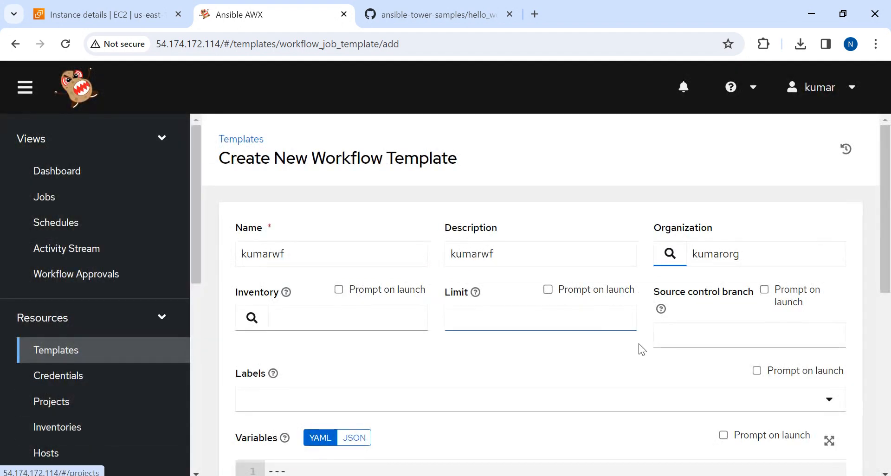
drag(885, 249, 885, 290)
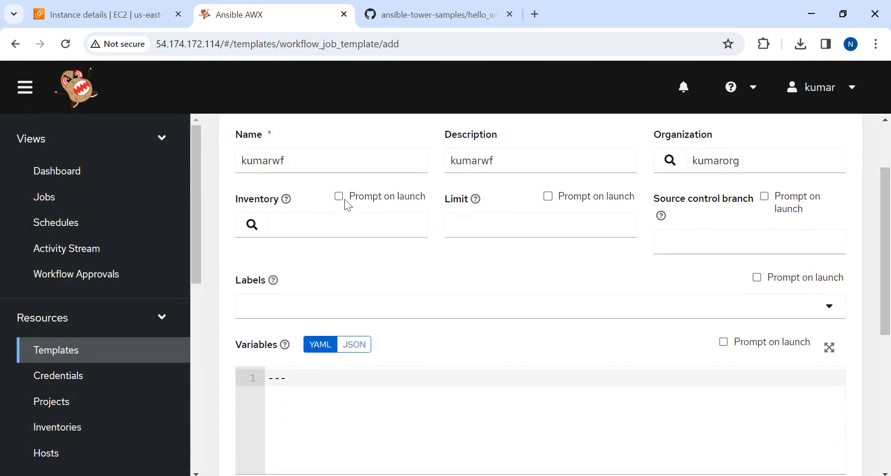
click(251, 225)
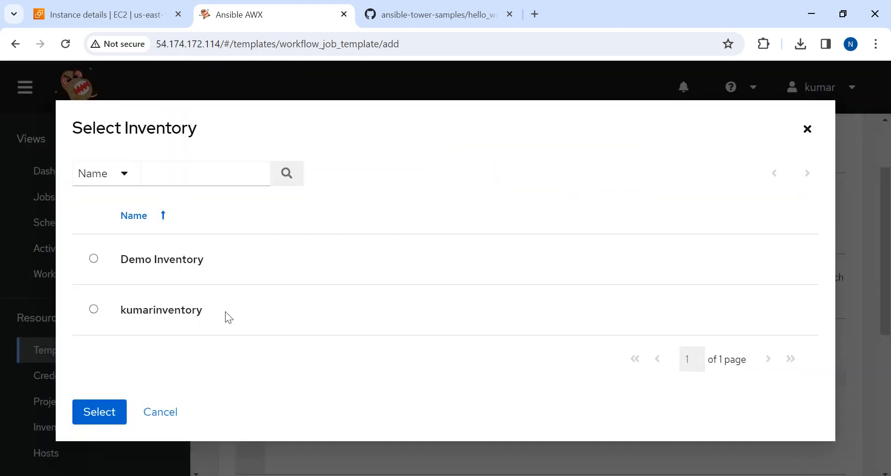
click(94, 310)
click(93, 428)
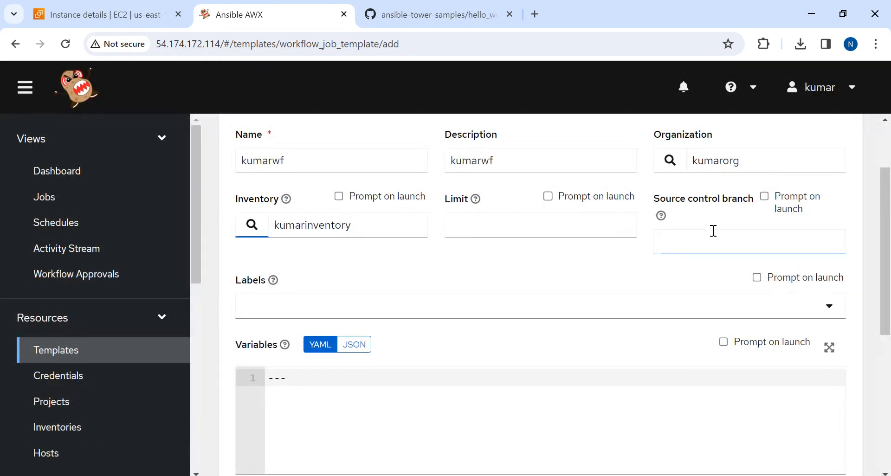
Save the kumarwf workflow template and add the kumartemplate job template as the first node of its workflow
click(549, 231)
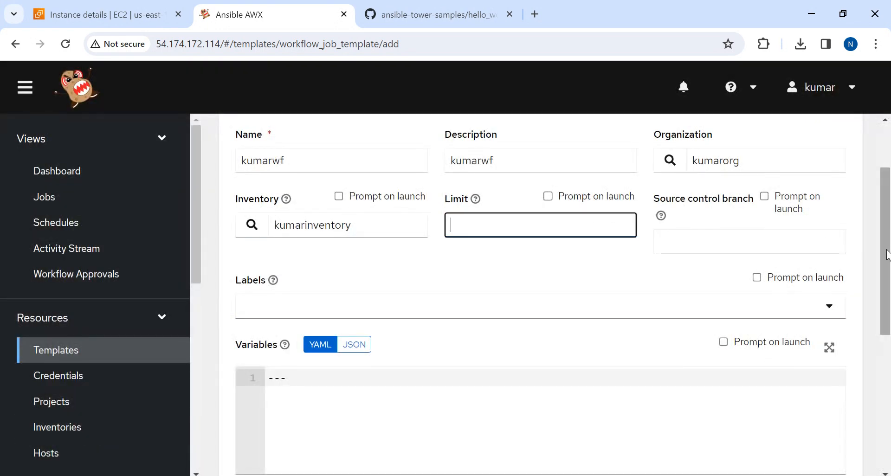
drag(888, 254, 876, 442)
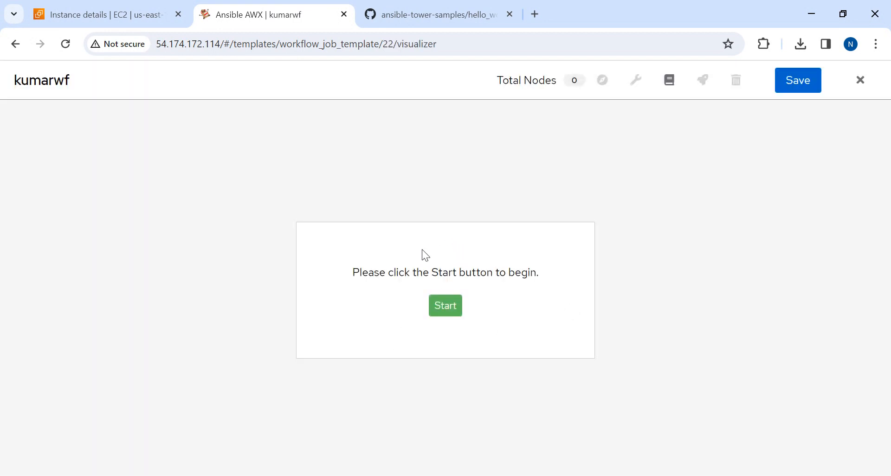
click(441, 306)
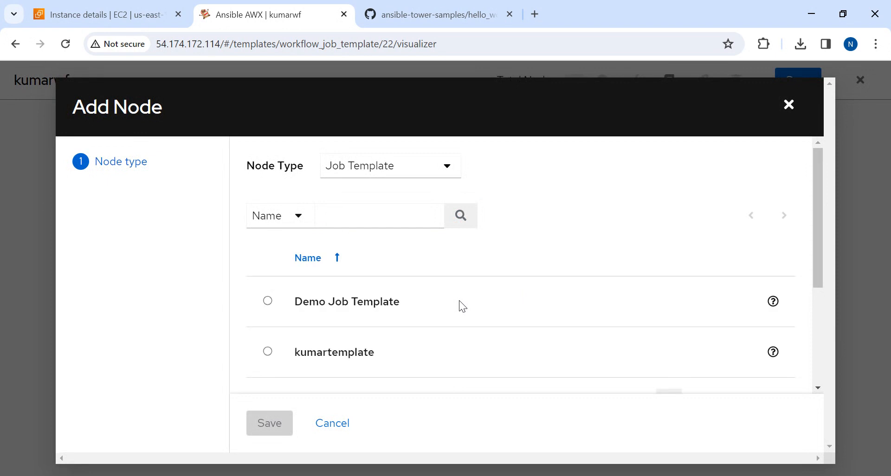
click(268, 351)
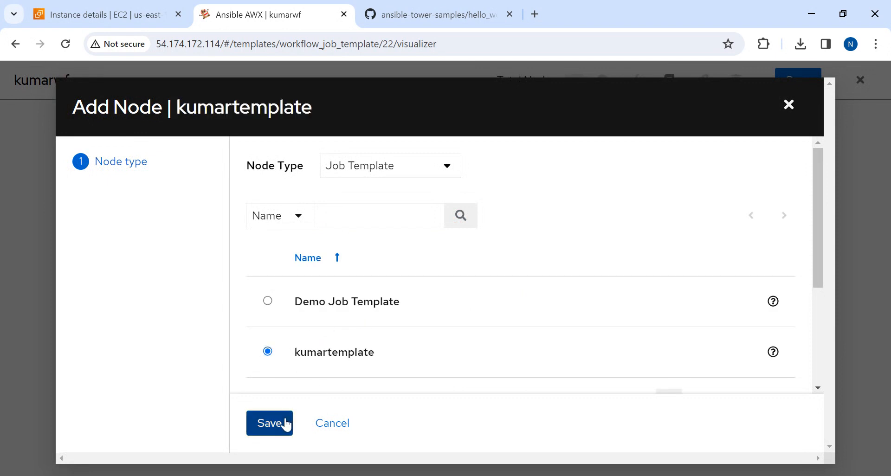
click(269, 424)
Add a Demo Job Template node after kumartemplate with the On Success run condition
mouse_move(616, 287)
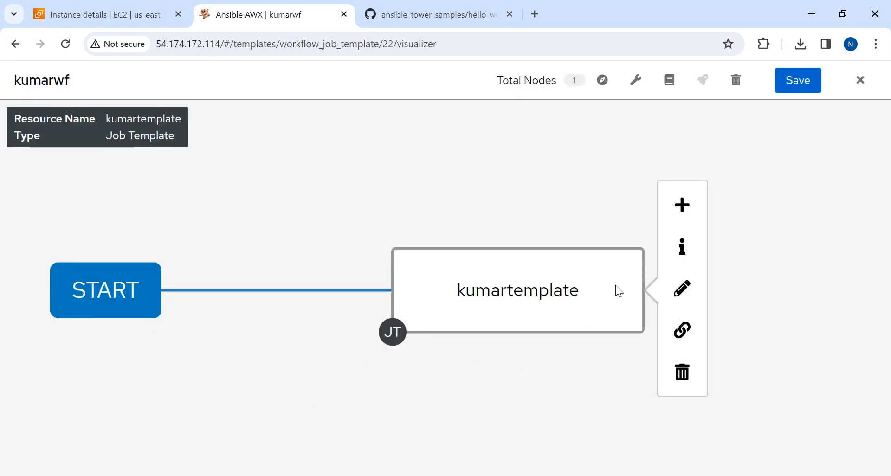
click(683, 204)
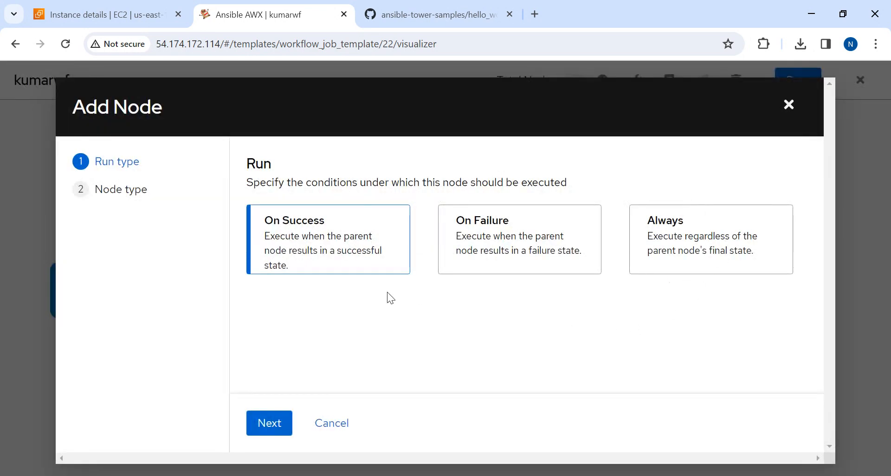
click(272, 423)
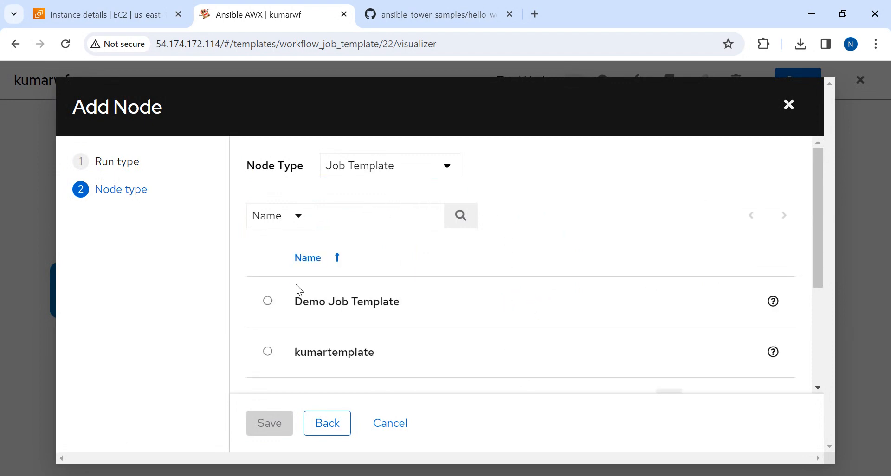
click(268, 302)
click(272, 430)
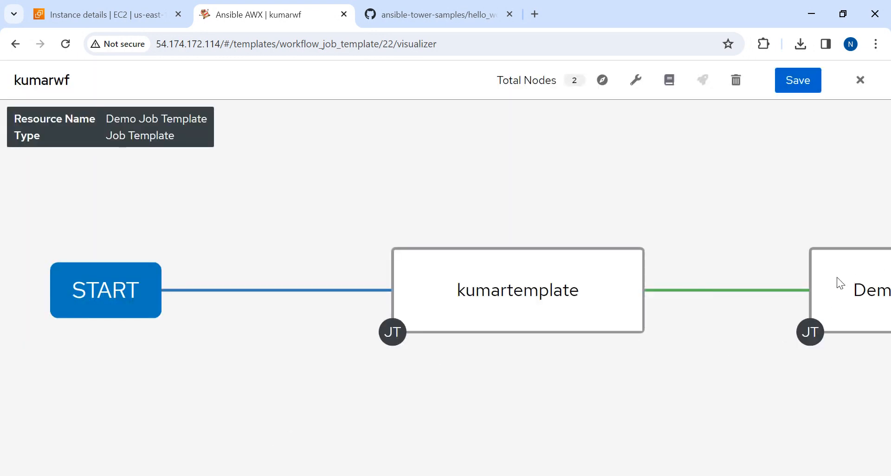
Begin a node after Demo Job Template with the Always run condition and the Approval node type
drag(860, 279, 406, 288)
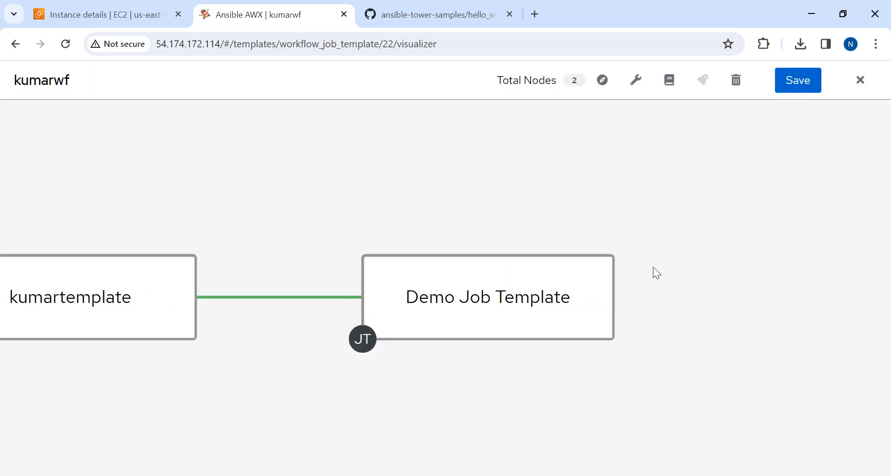
mouse_move(589, 285)
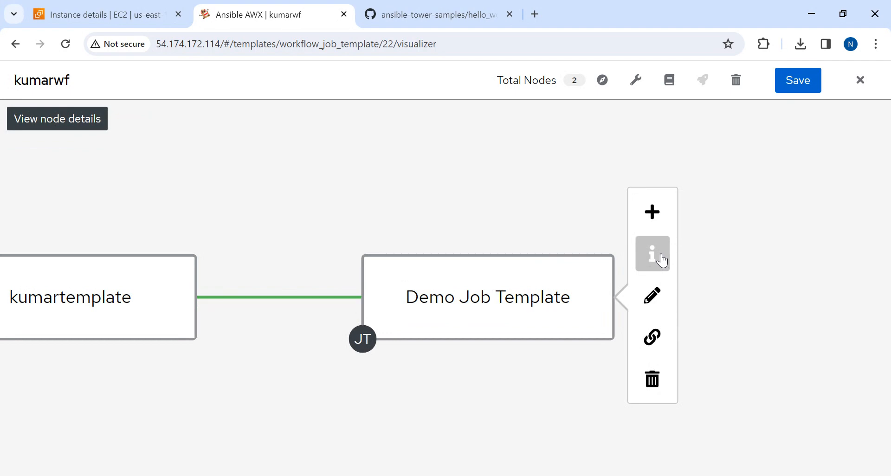
click(653, 215)
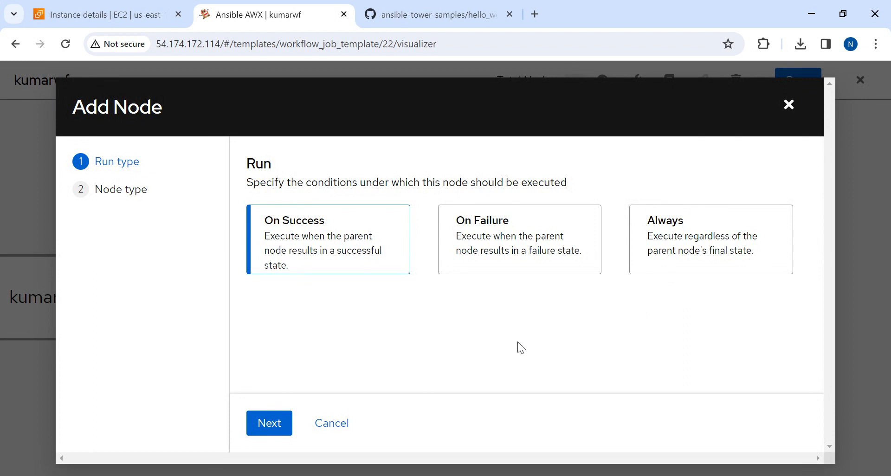
click(663, 234)
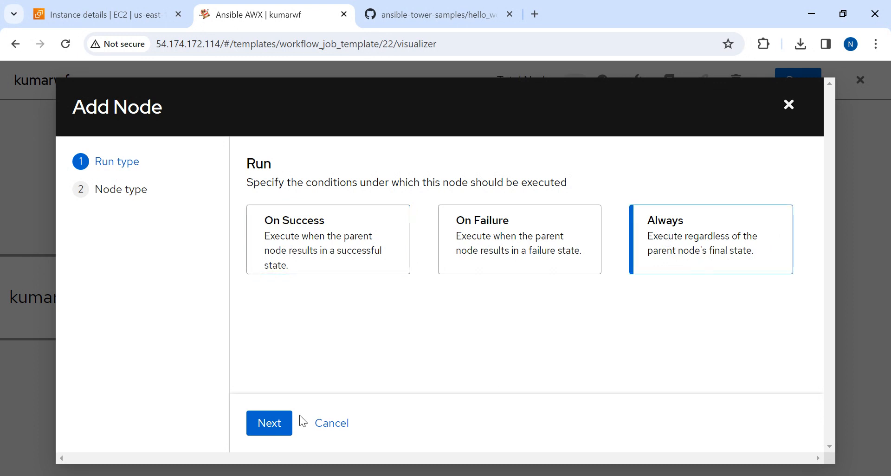
click(267, 423)
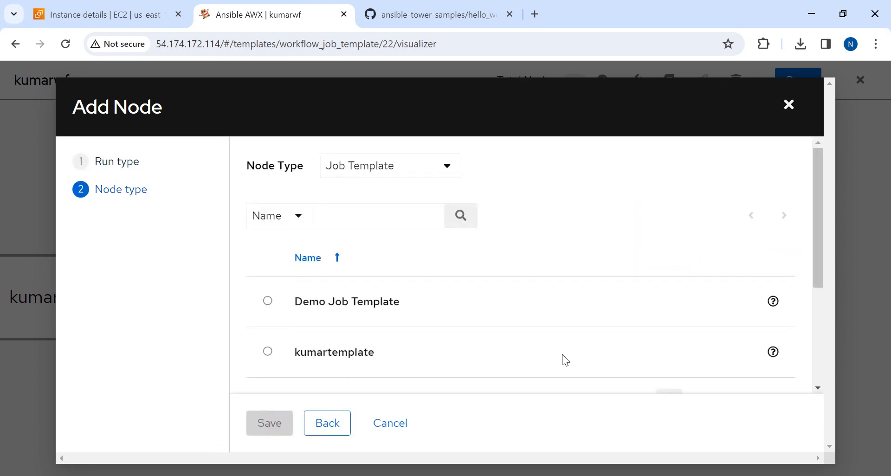
click(417, 169)
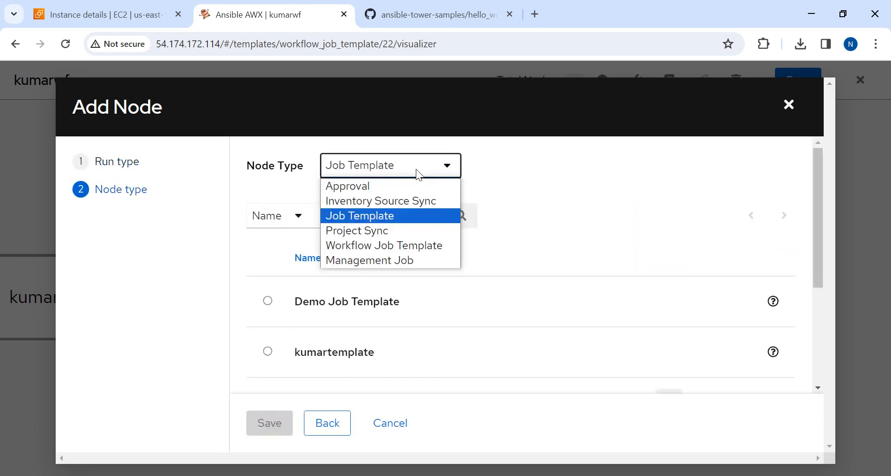
click(359, 186)
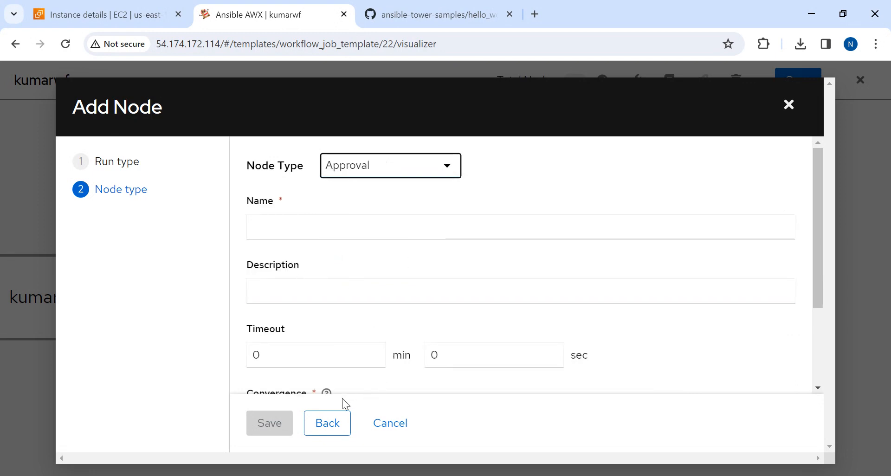
Go back and set the new approval node's run condition to On Success
click(325, 424)
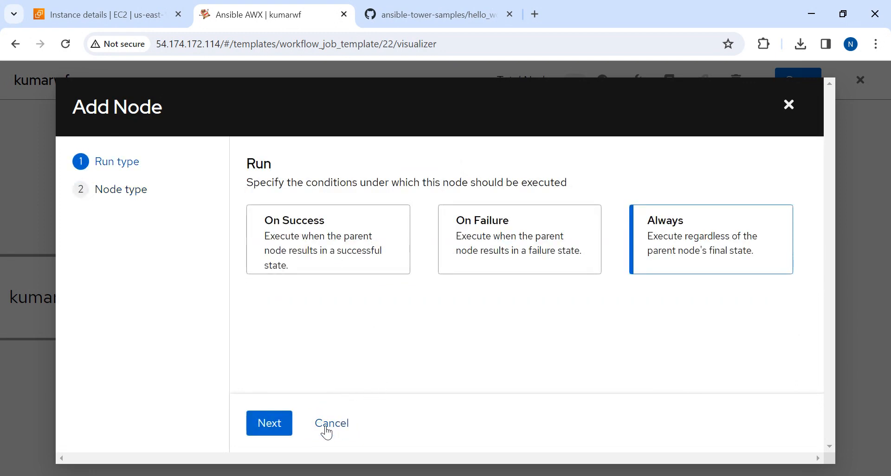
click(270, 424)
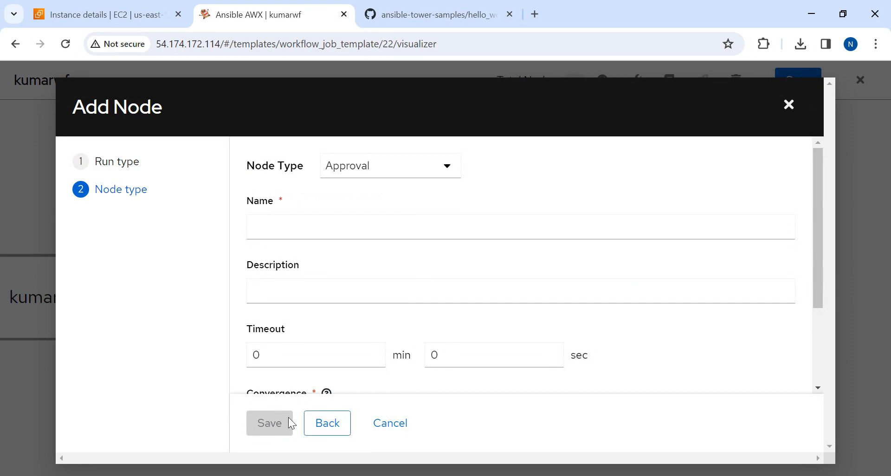
click(330, 427)
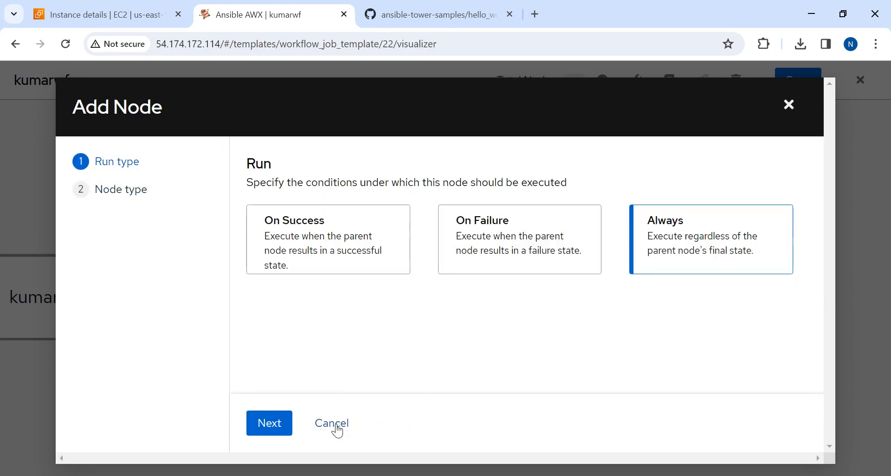
click(278, 227)
click(266, 422)
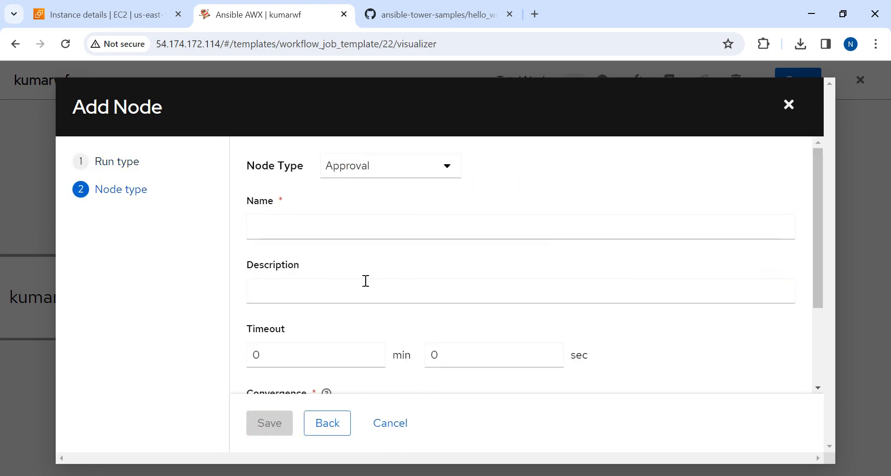
Enter Approved as both the name and the description of the approval node and save the node
click(351, 230)
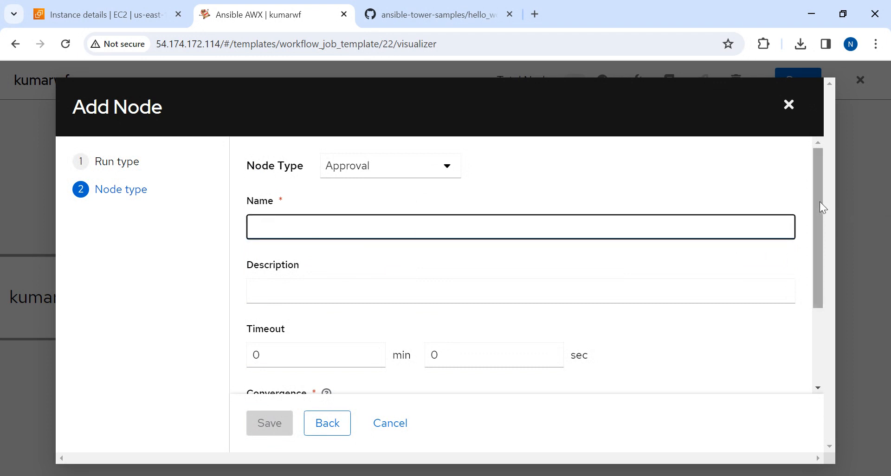
drag(818, 201, 811, 138)
text(Approved)
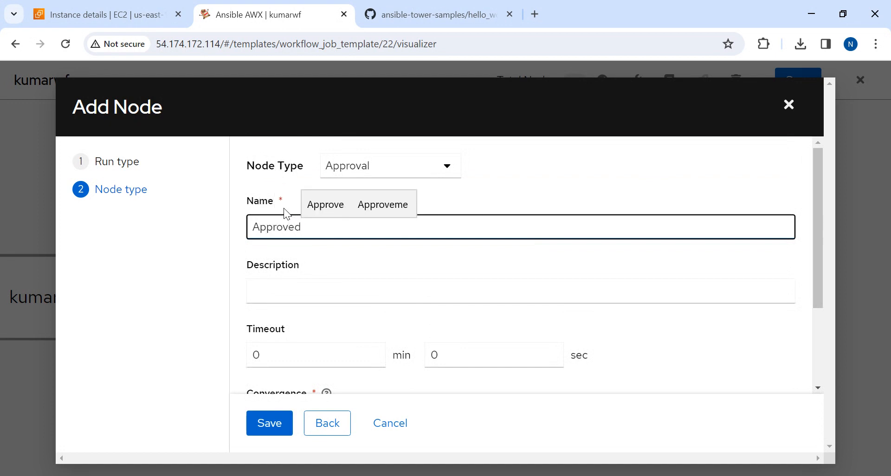
key(ctrl+a)
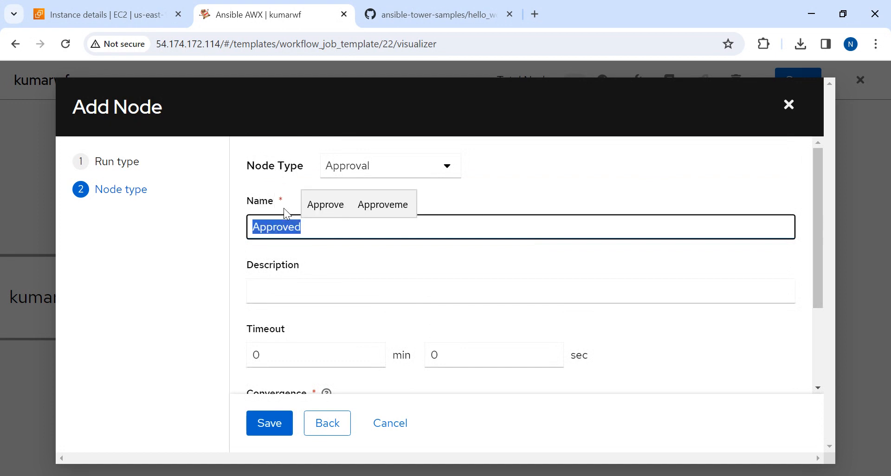
key(ctrl+c)
key(Tab)
key(ctrl+v)
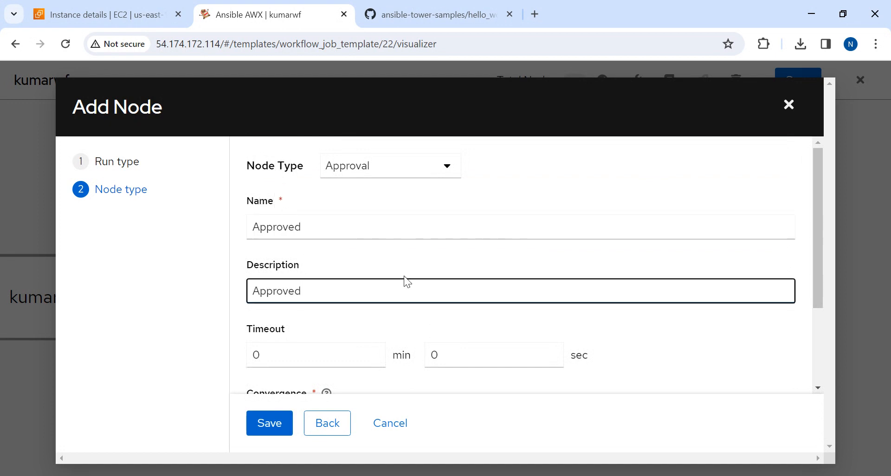
drag(821, 234, 825, 327)
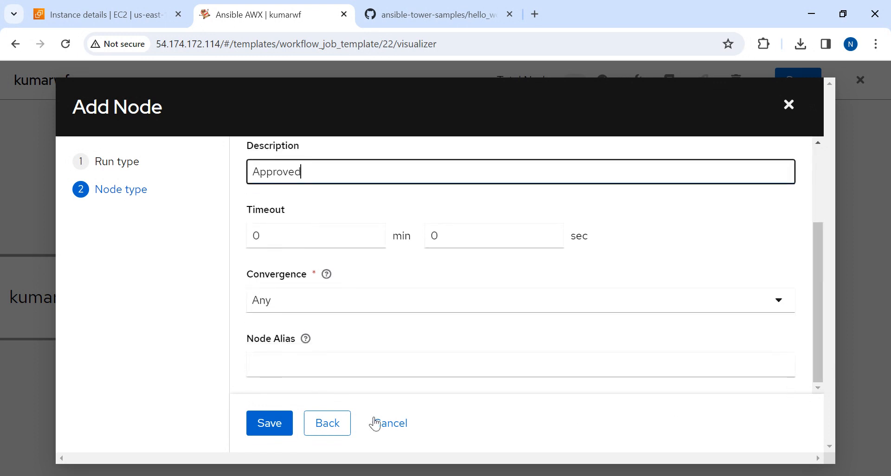
click(267, 423)
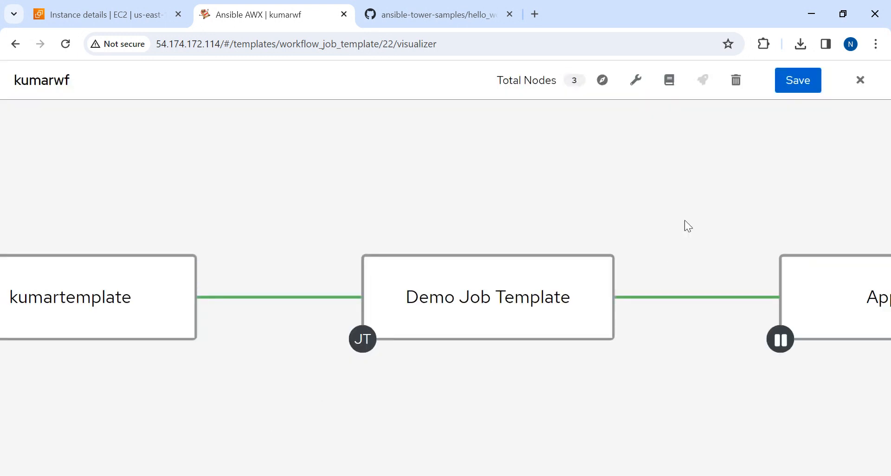
Save the kumarwf workflow layout and launch the workflow from its details page
click(799, 86)
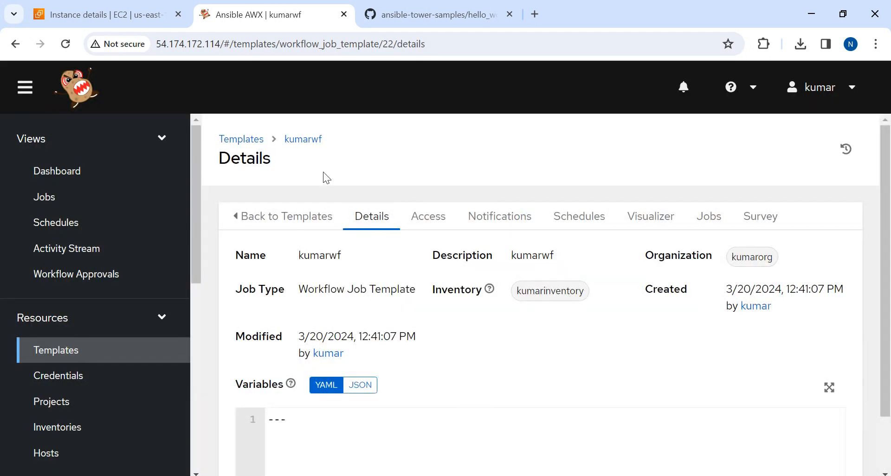
scroll(835, 246, down, 2)
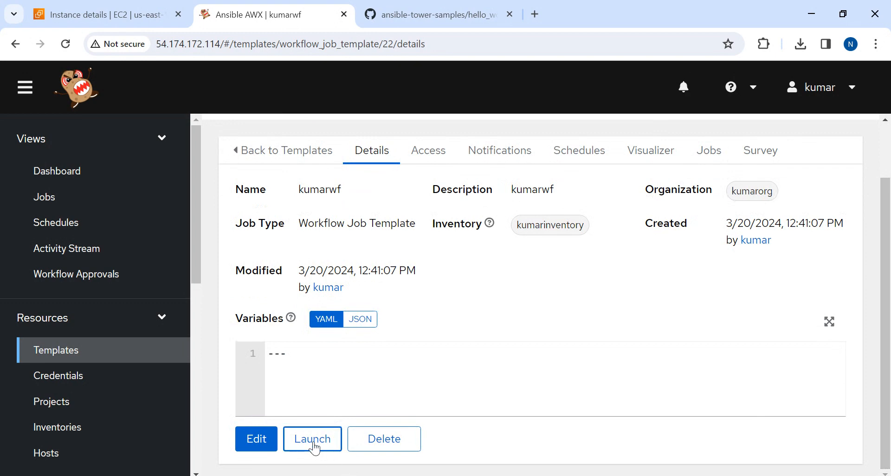
click(313, 448)
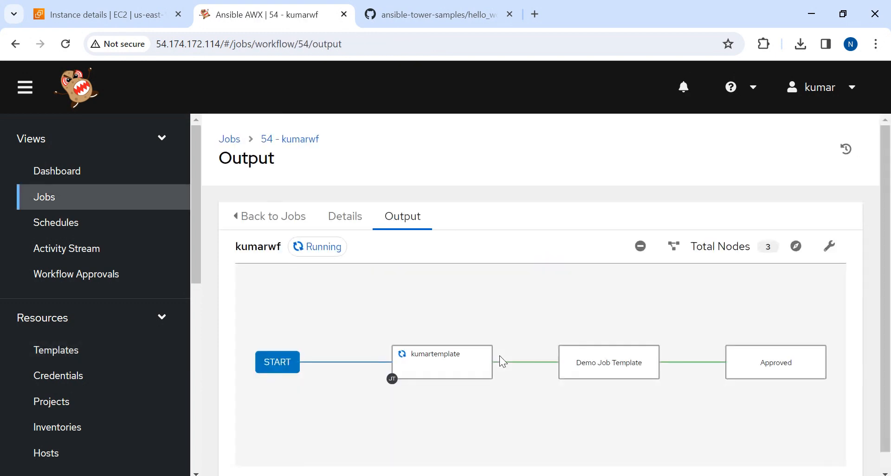
Follow the workflow run to its Approved node, open that node's details and approve it
mouse_move(441, 379)
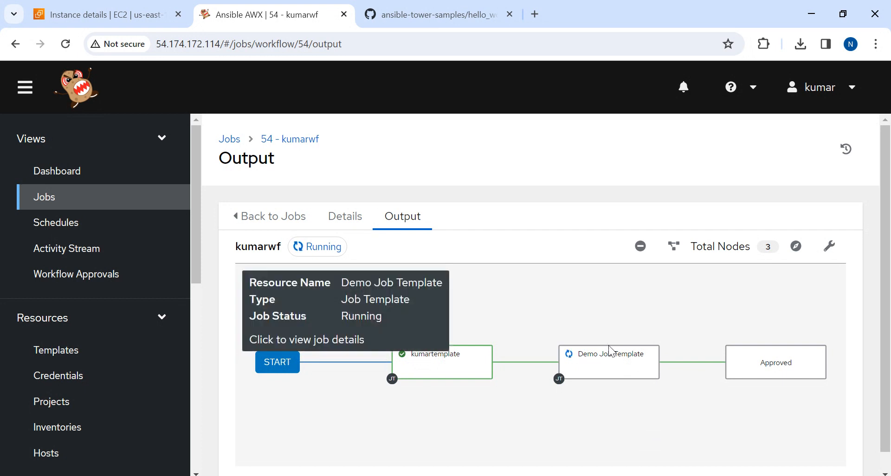
mouse_move(787, 369)
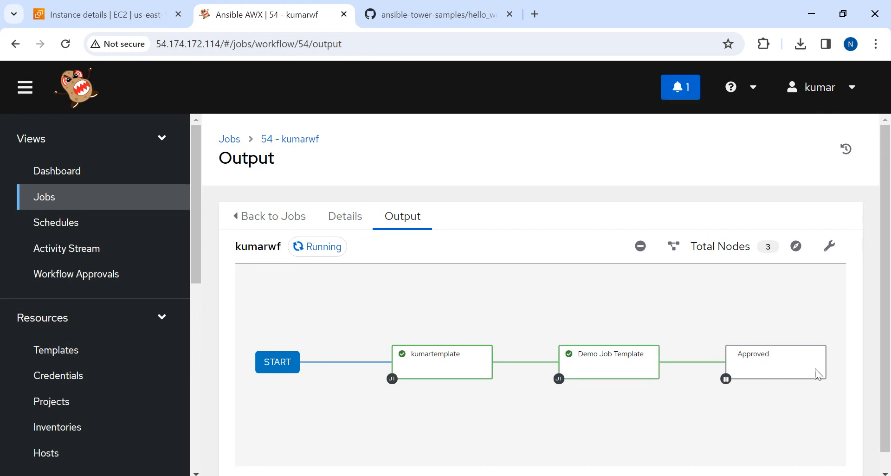
click(775, 366)
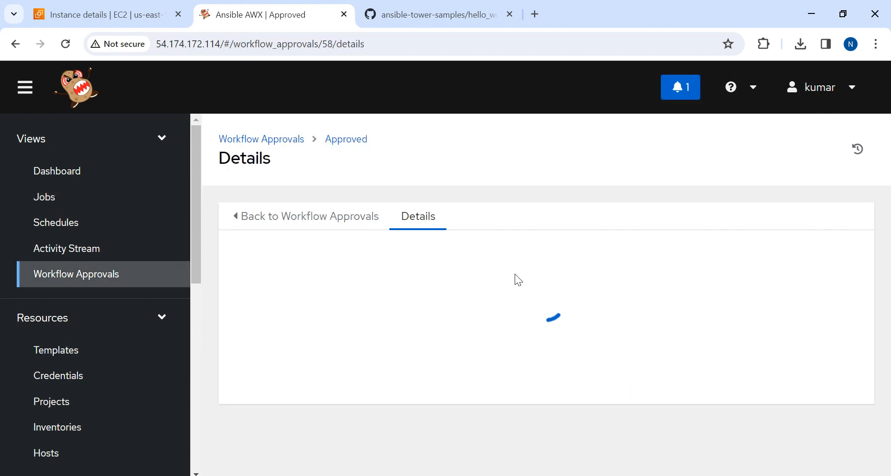
scroll(886, 247, down, 3)
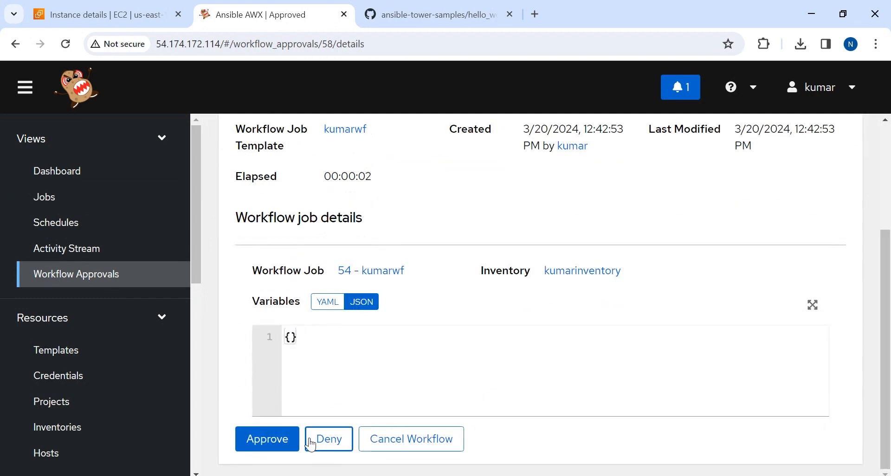
click(250, 440)
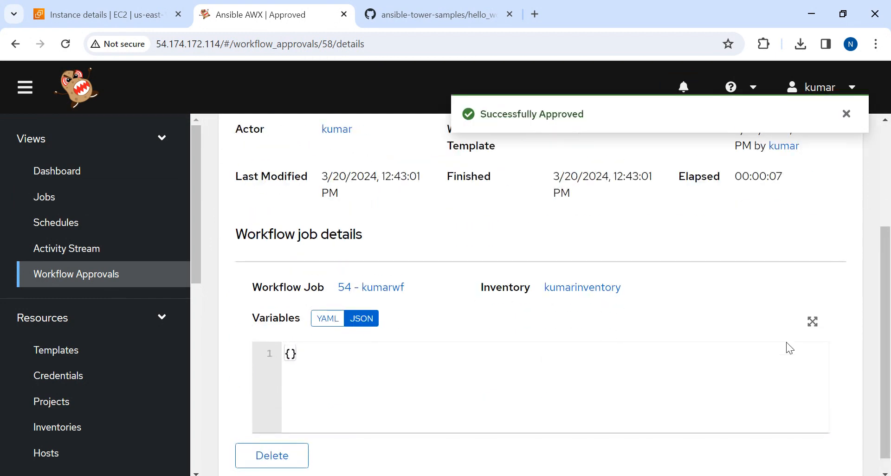
Review the approval's entry and details under Workflow Approvals and open the Jobs list
scroll(875, 295, up, 3)
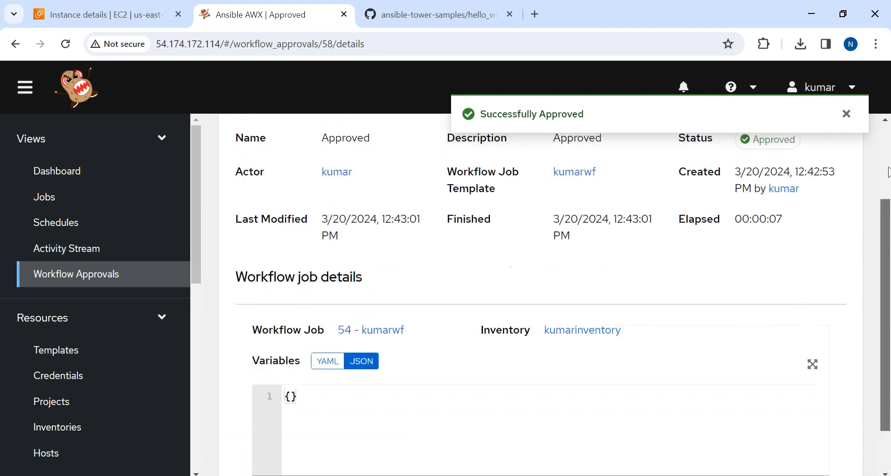
click(271, 140)
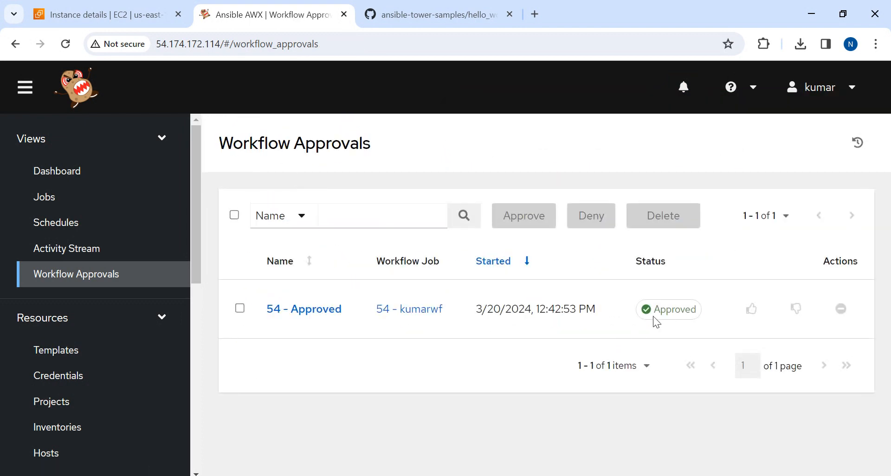
click(300, 310)
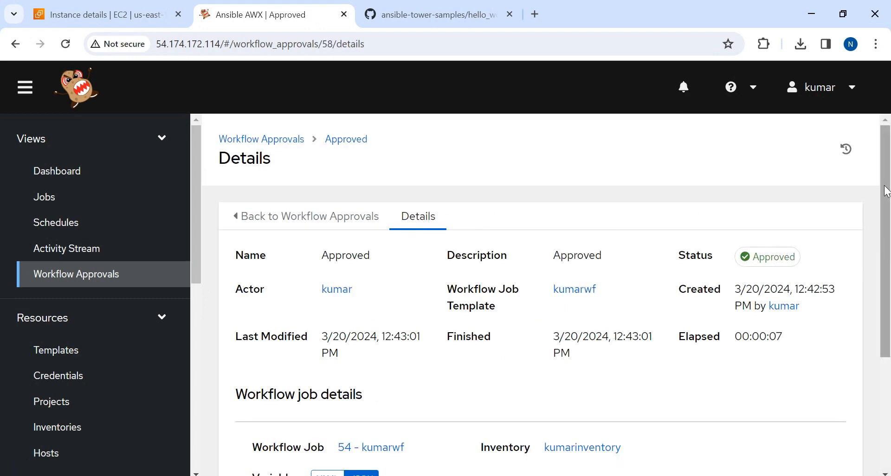
drag(885, 187, 841, 7)
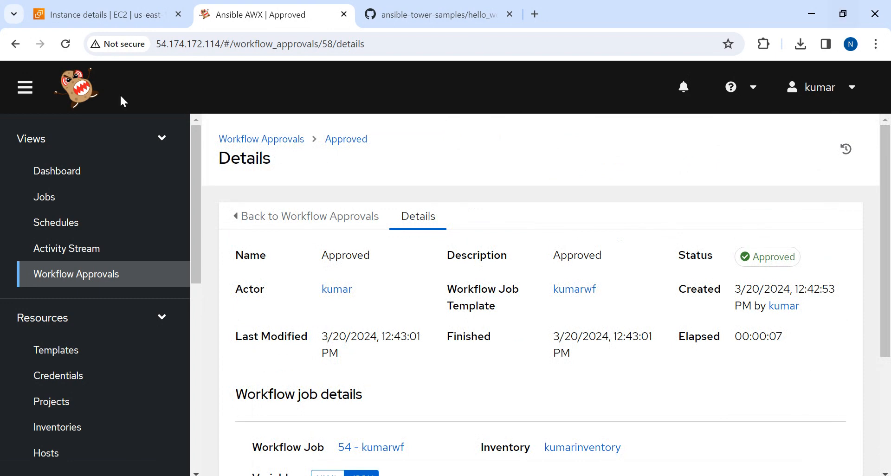
click(34, 194)
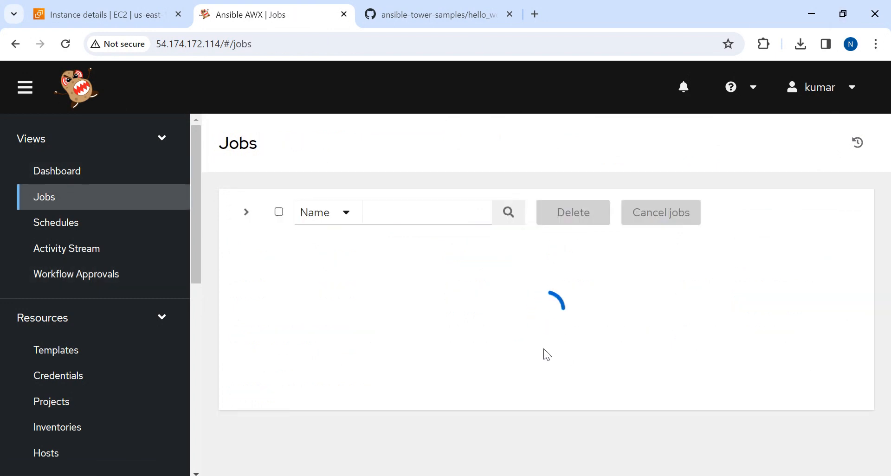